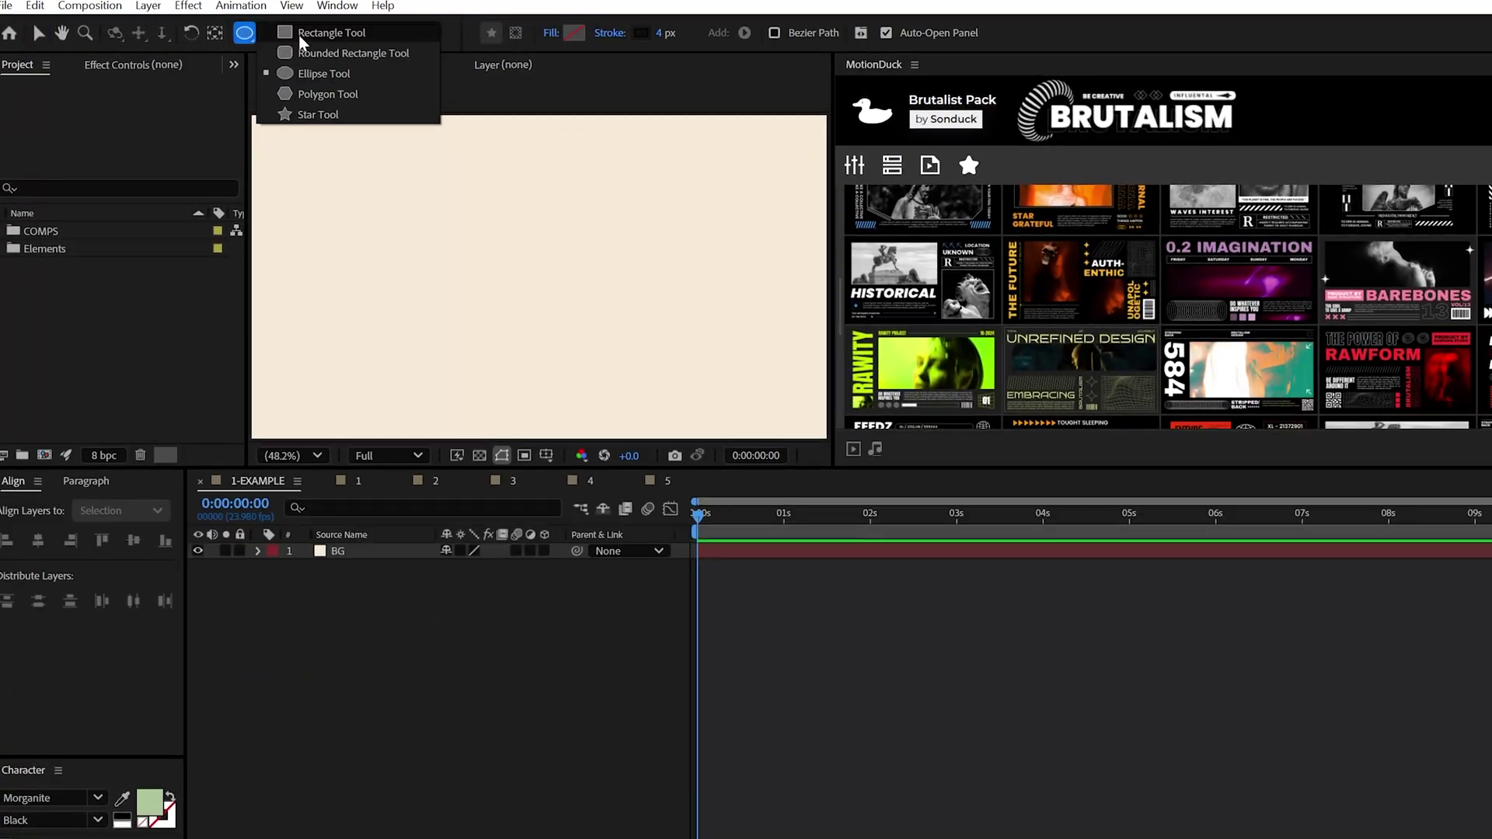
# Set fill to none with a 4 px stroke, then draw the outline rectangle and a central circle.
pyautogui.click(349, 31)
pyautogui.click(620, 35)
pyautogui.press('Escape')
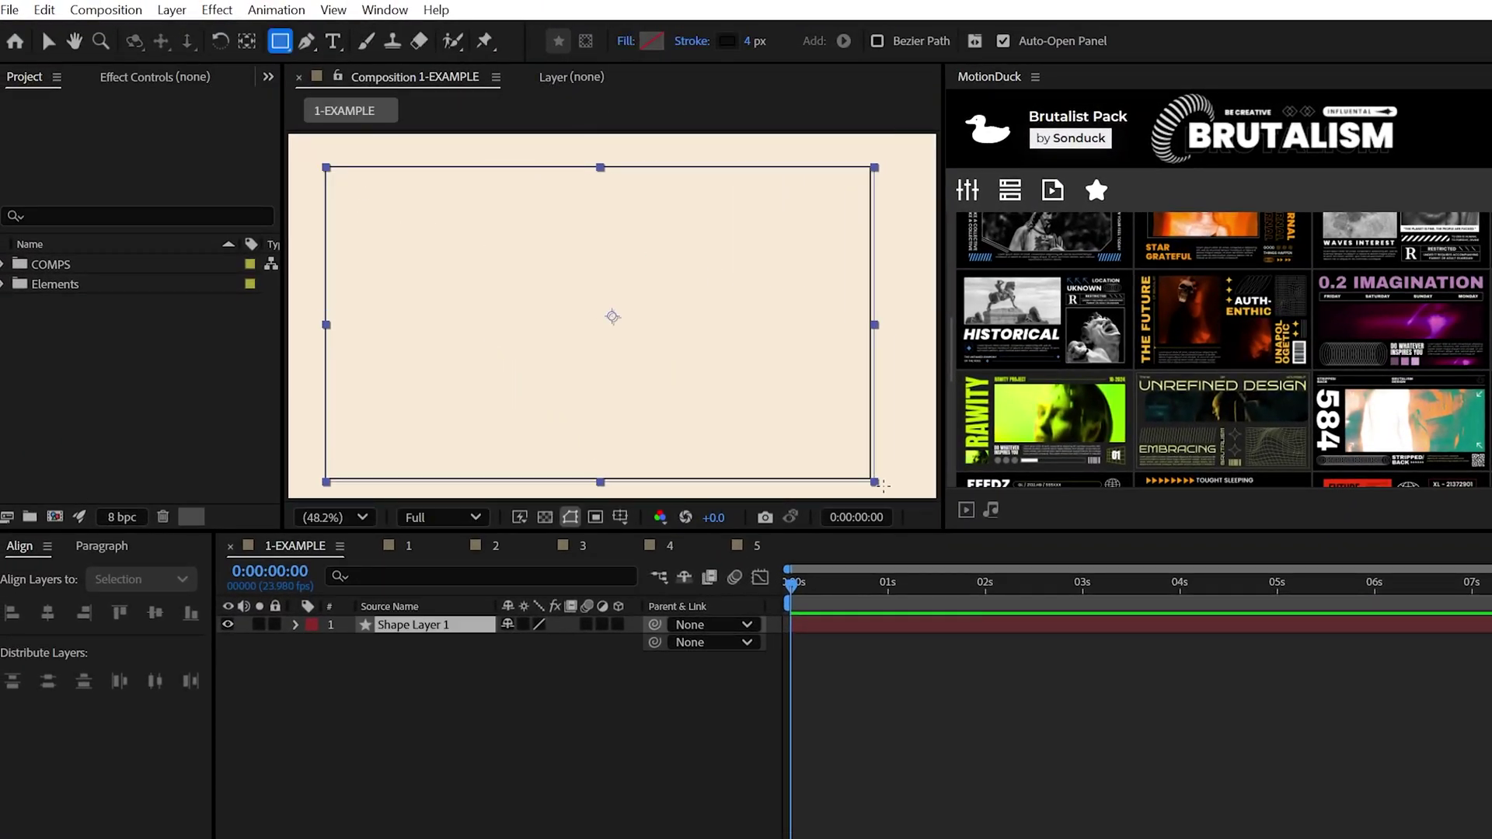
pyautogui.moveTo(882, 485); pyautogui.dragTo(908, 466)
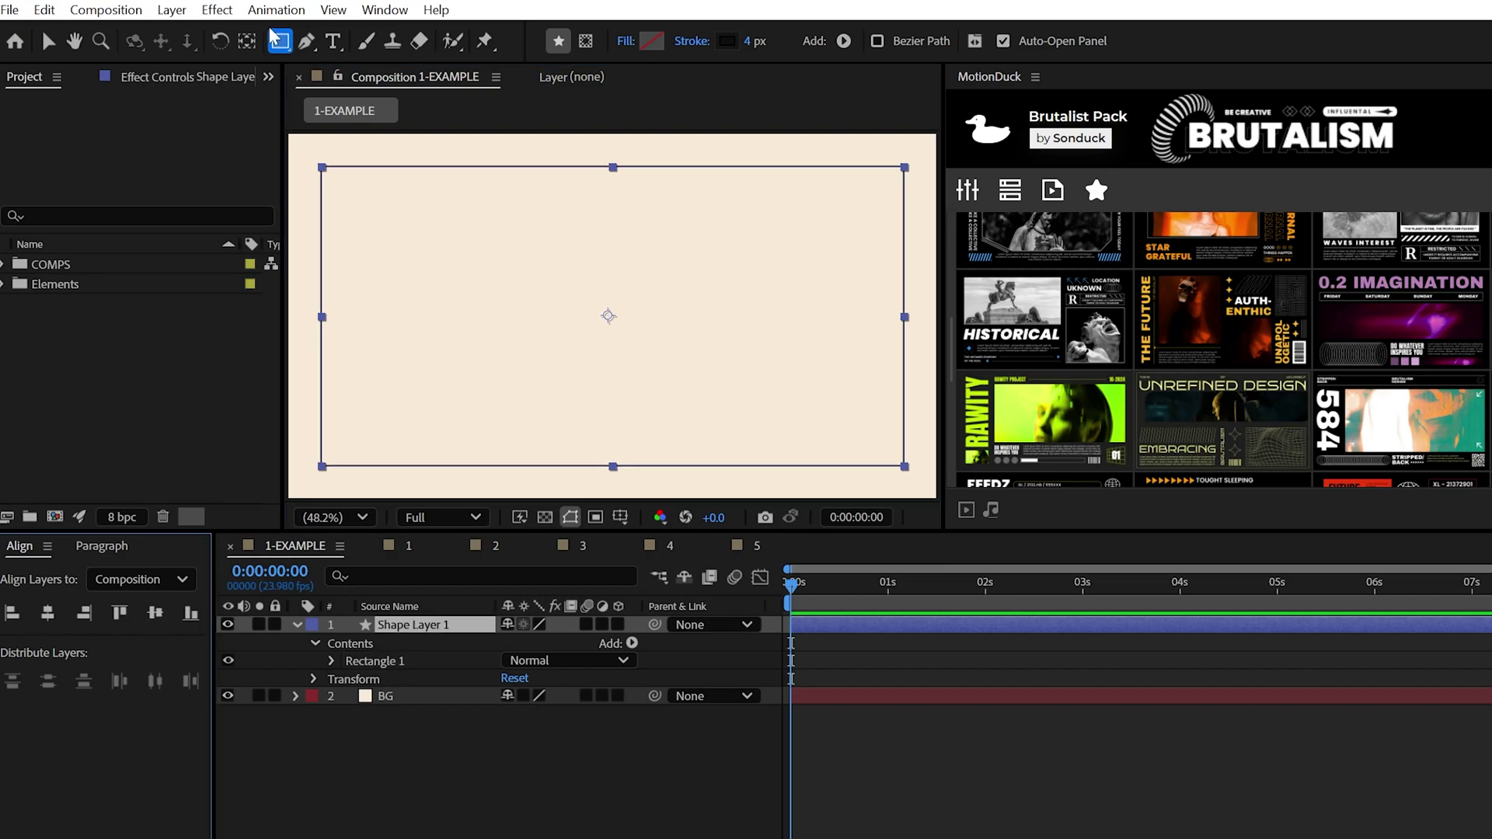
pyautogui.moveTo(607, 316); pyautogui.dragTo(722, 398)
# Draw a vertical Pen line near the left edge and duplicate it as a second line.
pyautogui.press('F2')
pyautogui.press('g')
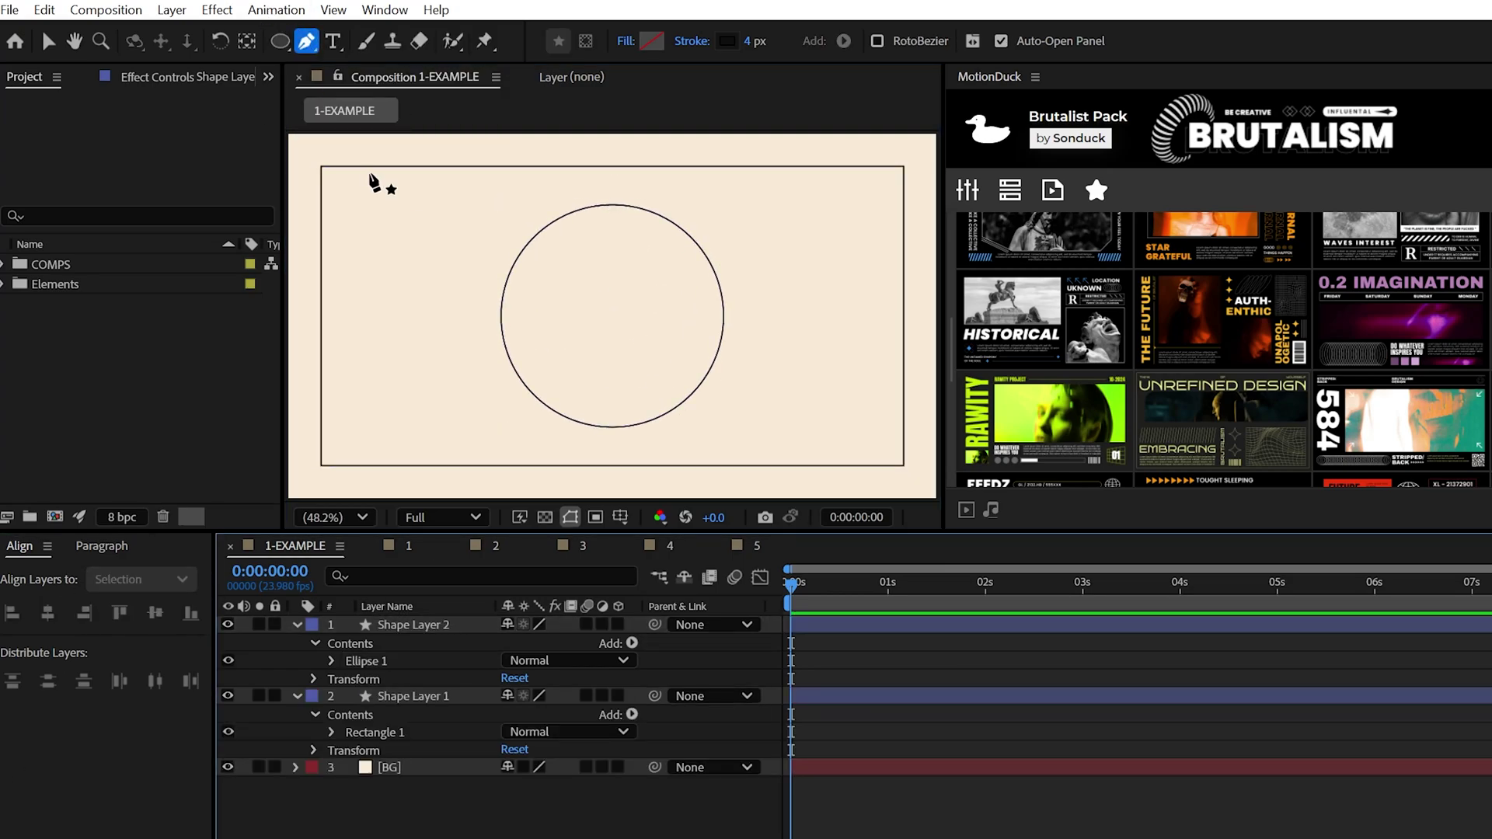
pyautogui.click(401, 167)
pyautogui.hotkey('ctrl', 'd')
pyautogui.press('p')
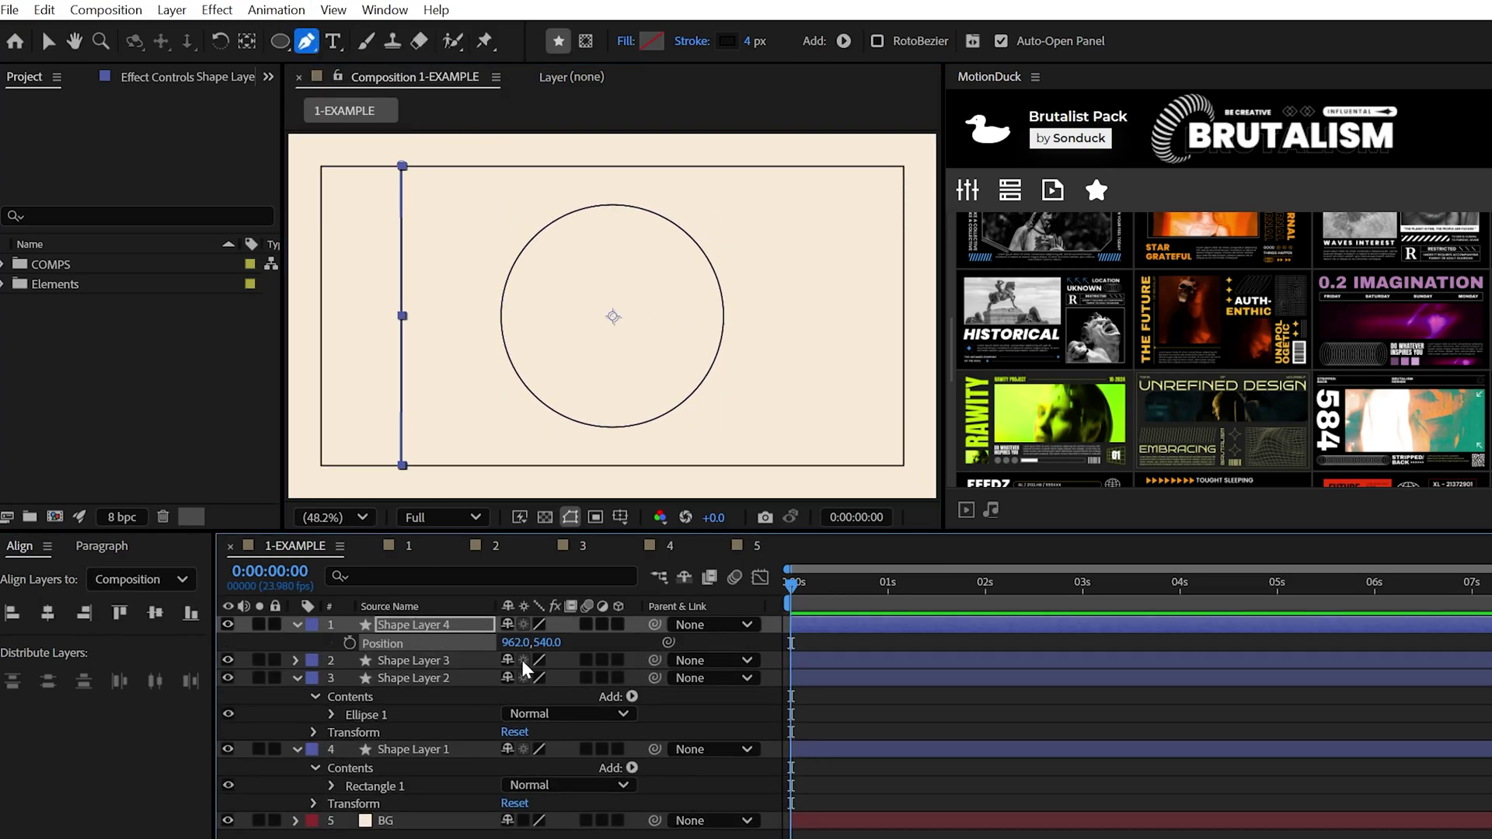
# Add Trim Paths to the rectangle outline so it animates drawing on.
pyautogui.click(404, 677)
pyautogui.click(297, 678)
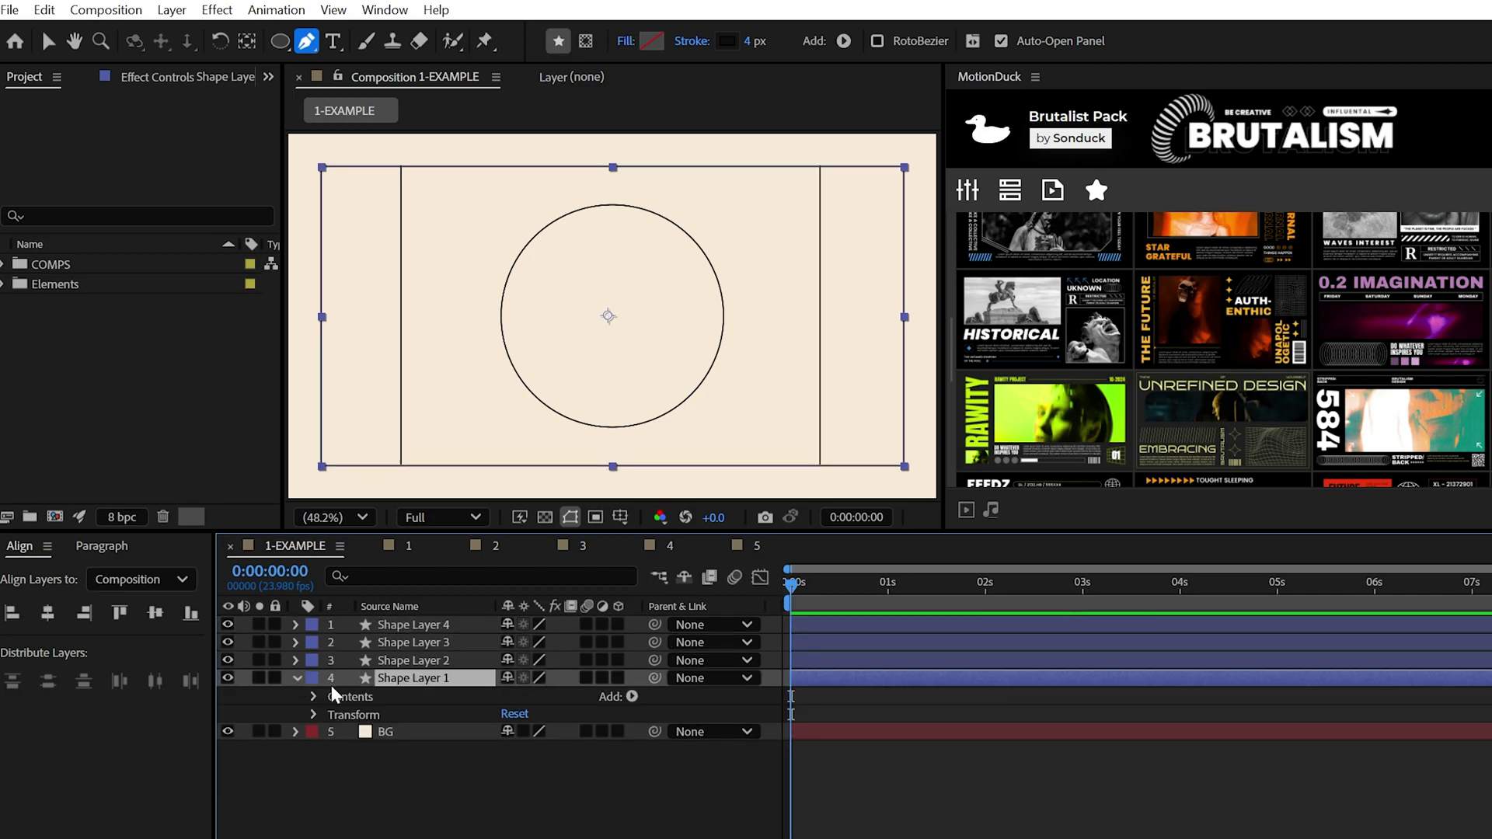
pyautogui.click(632, 696)
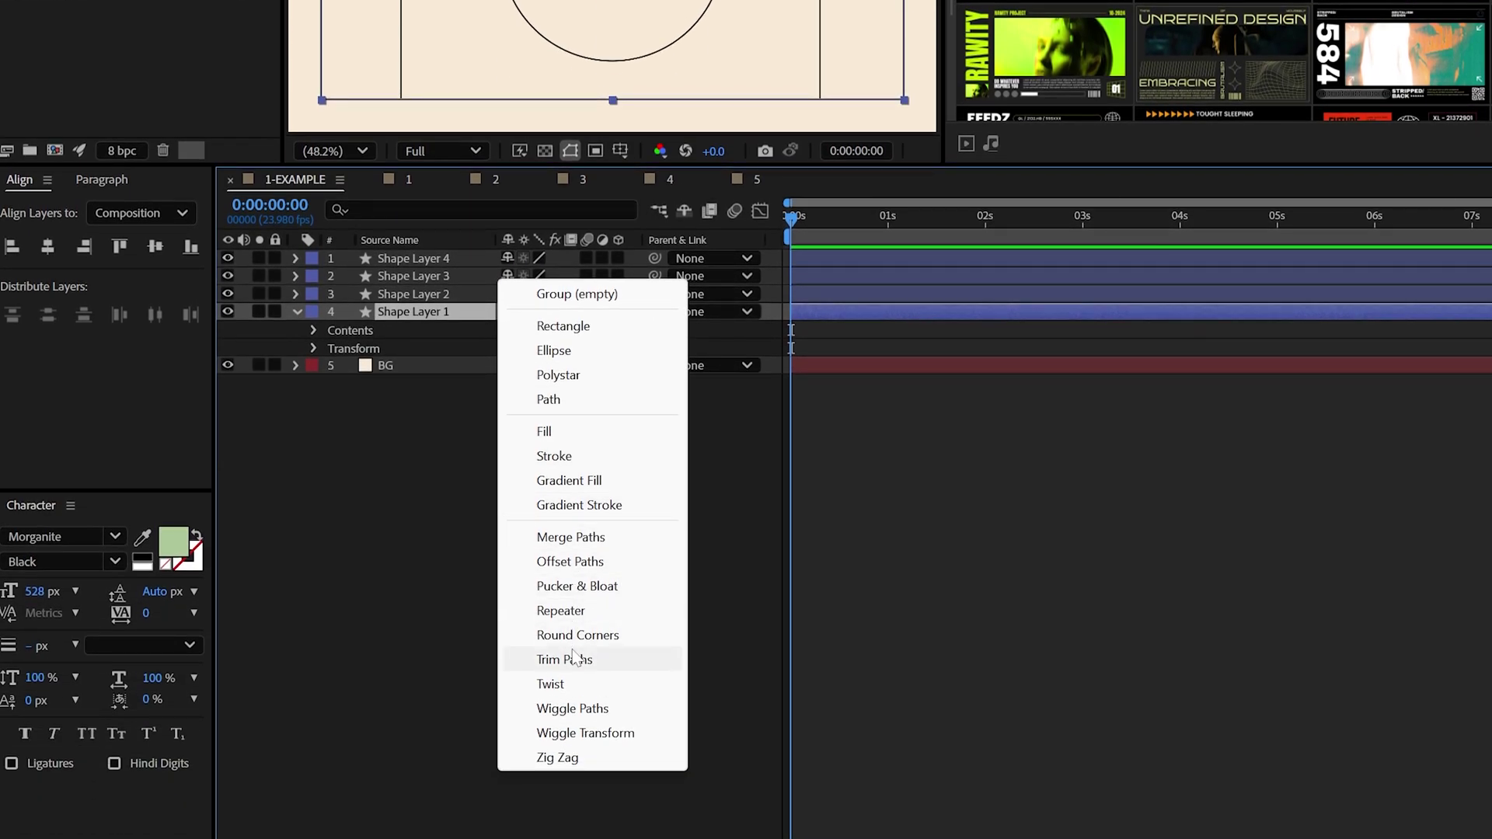
pyautogui.click(575, 659)
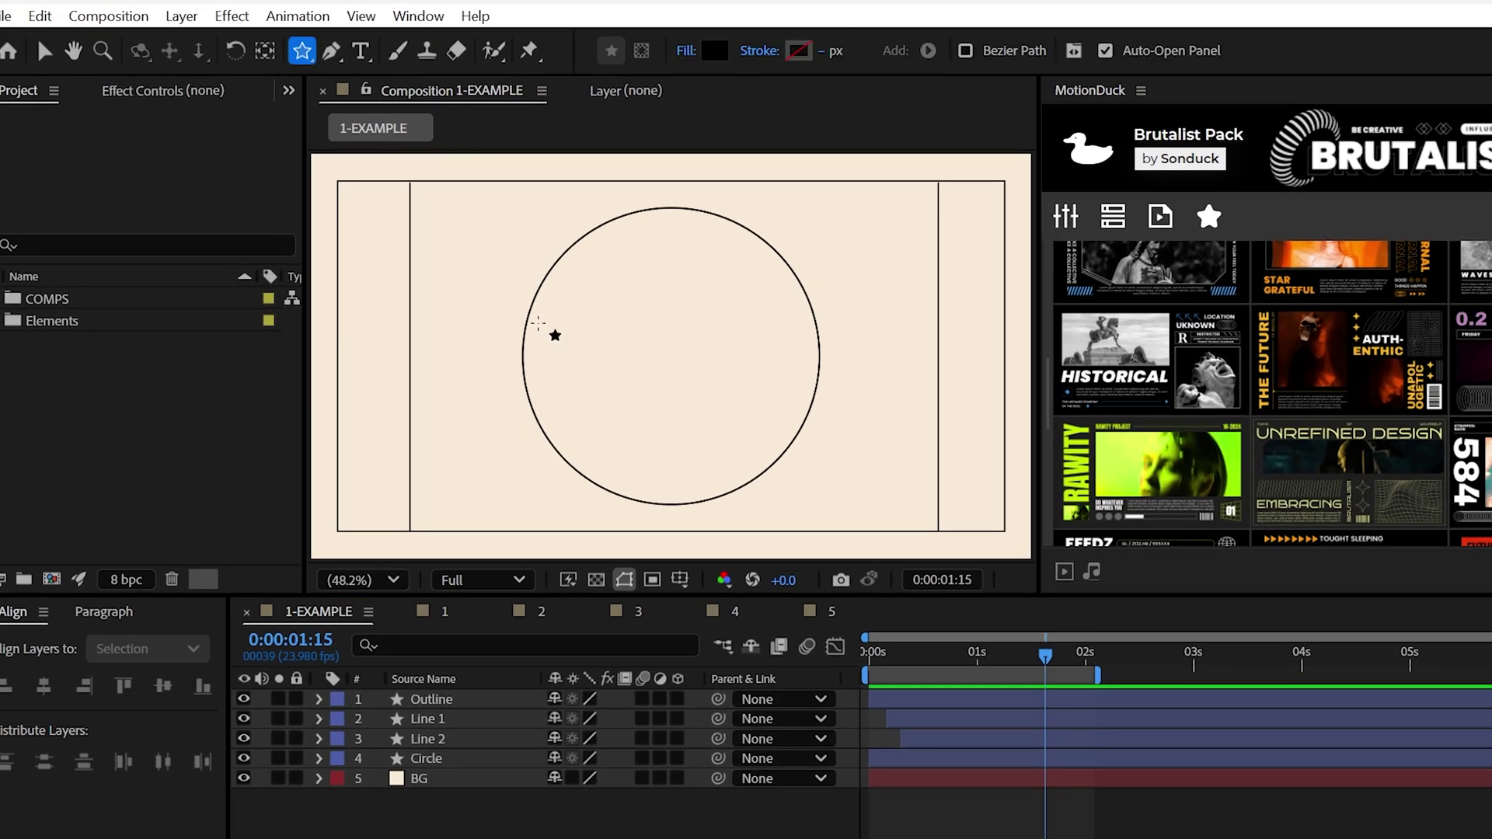
# Draw a 4-point Polystar sparkle in the circle and place another at the bottom-right corner.
pyautogui.moveTo(635, 339); pyautogui.dragTo(664, 374)
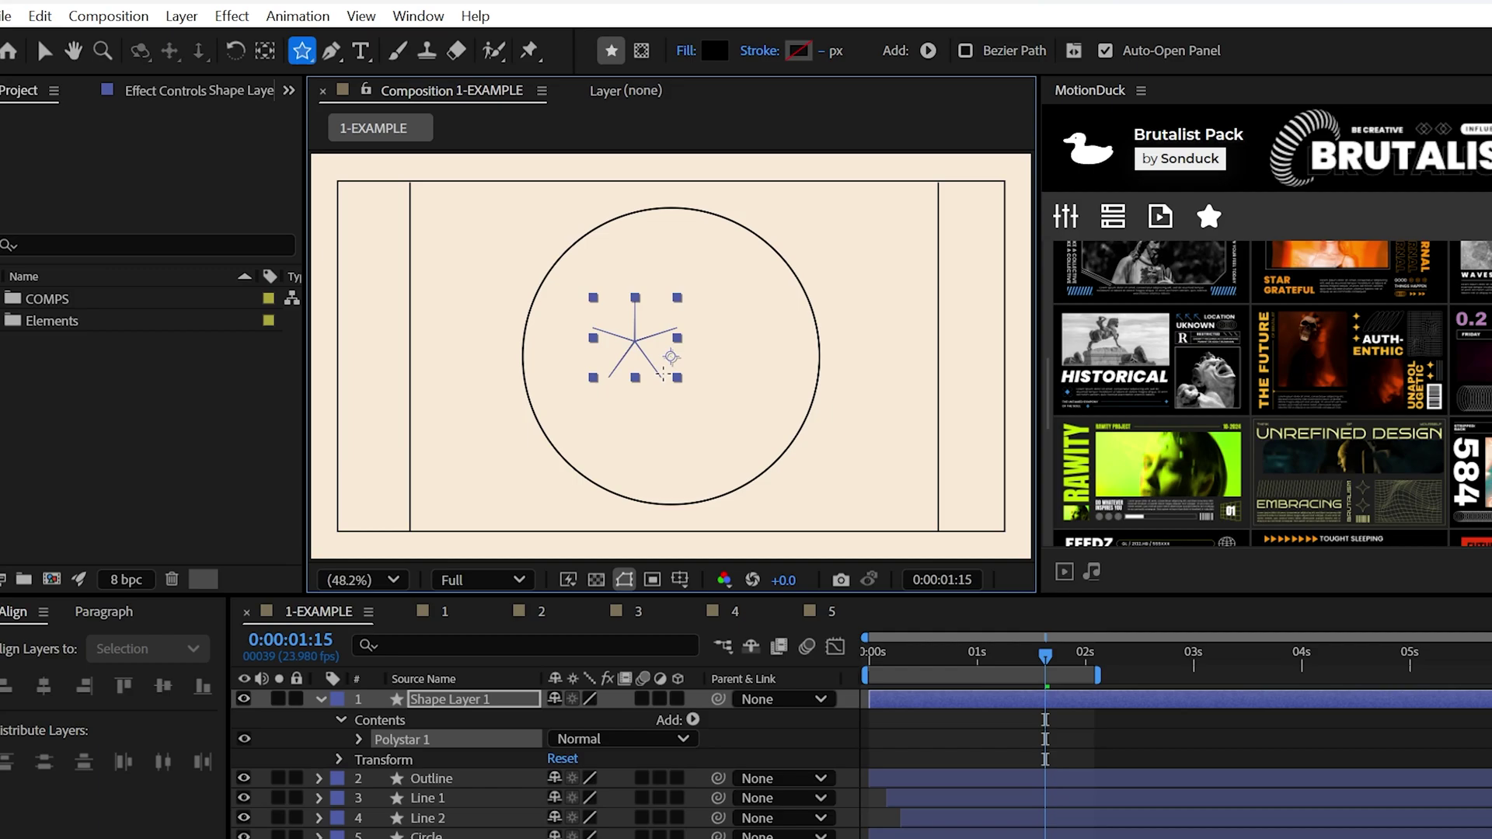
pyautogui.click(359, 739)
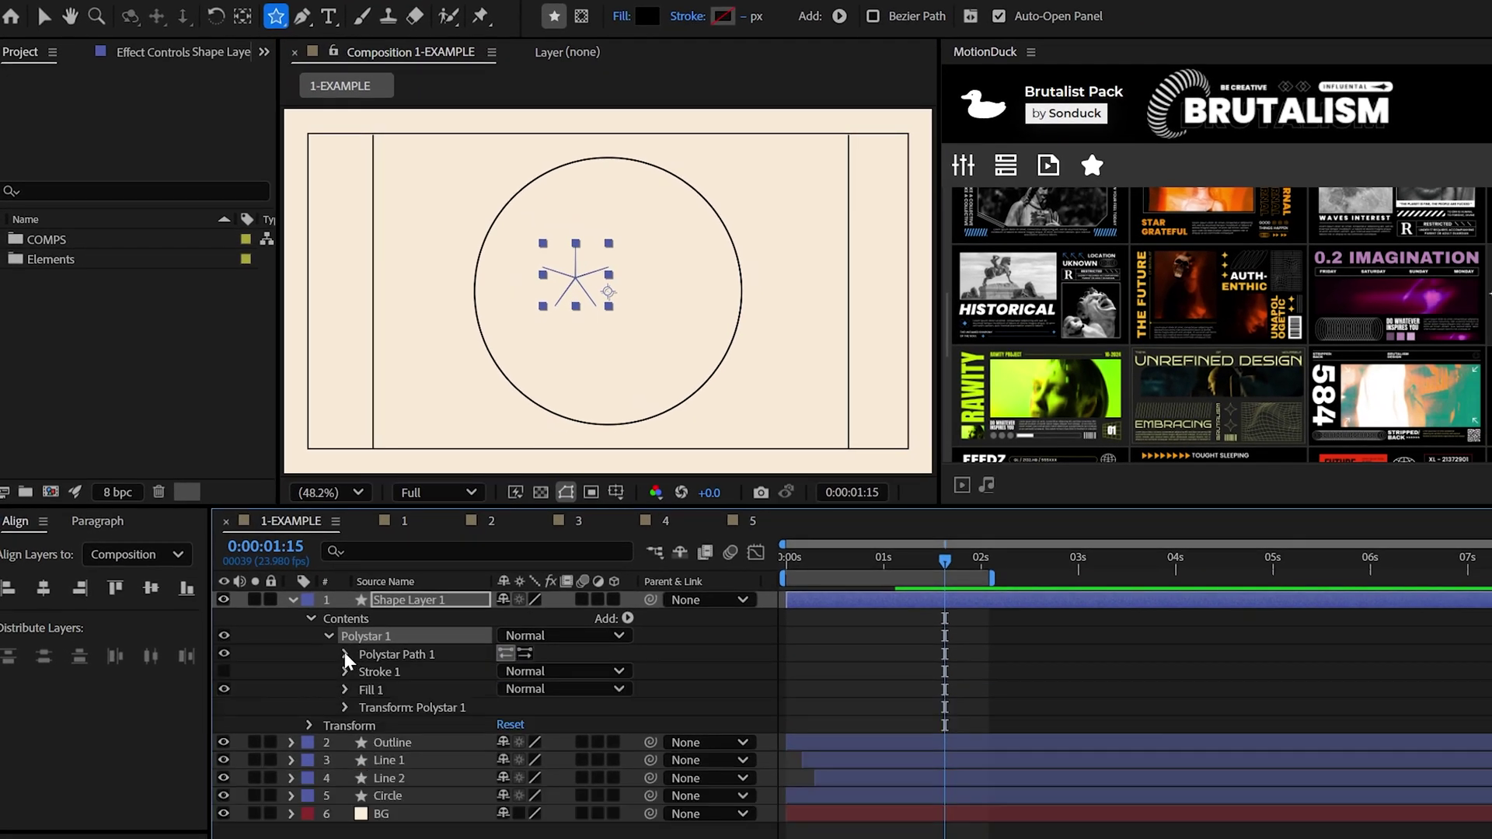
pyautogui.click(344, 655)
pyautogui.click(509, 690)
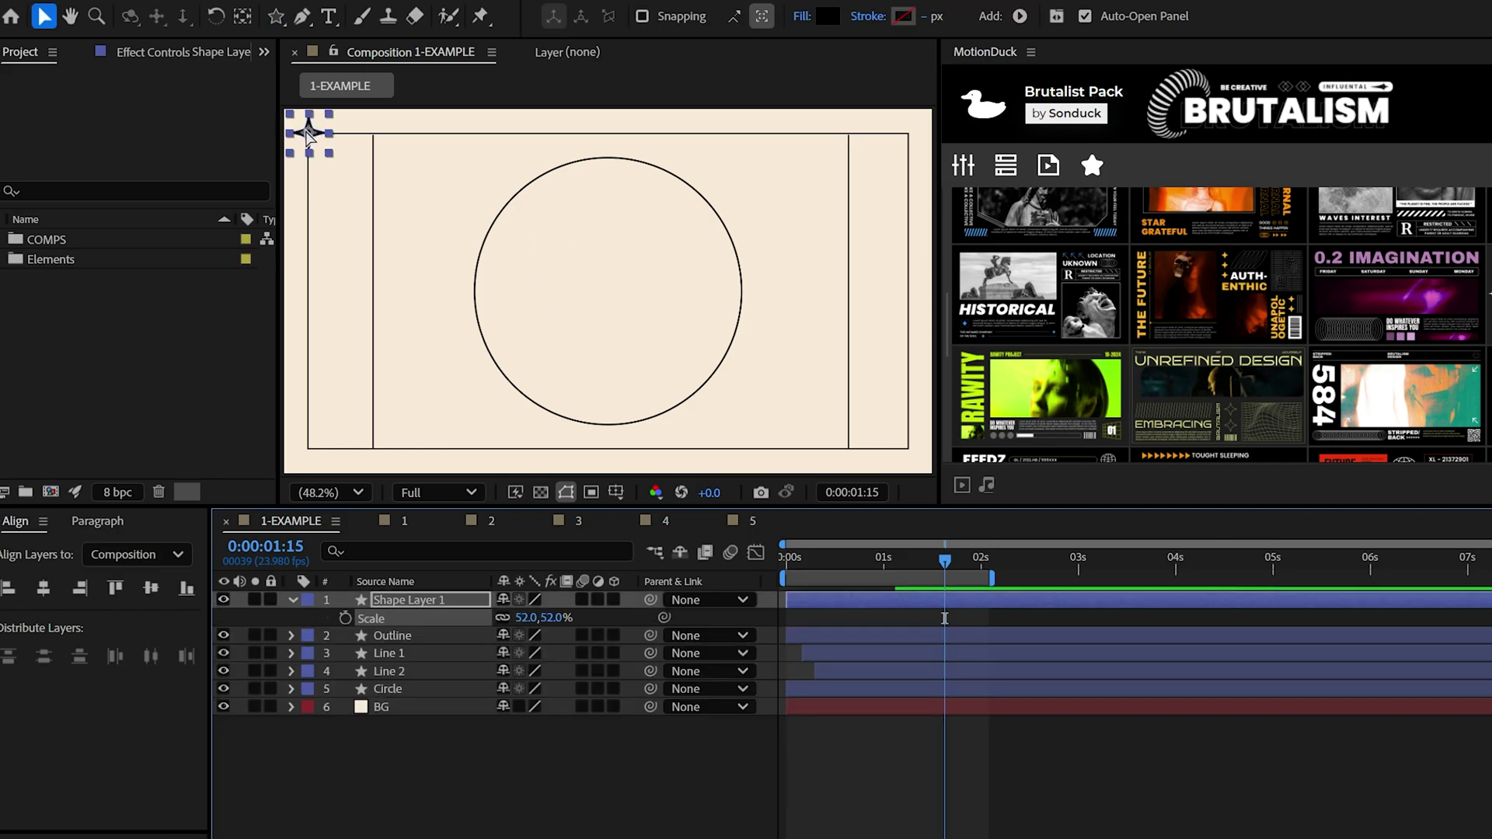
pyautogui.moveTo(309, 132); pyautogui.dragTo(907, 449)
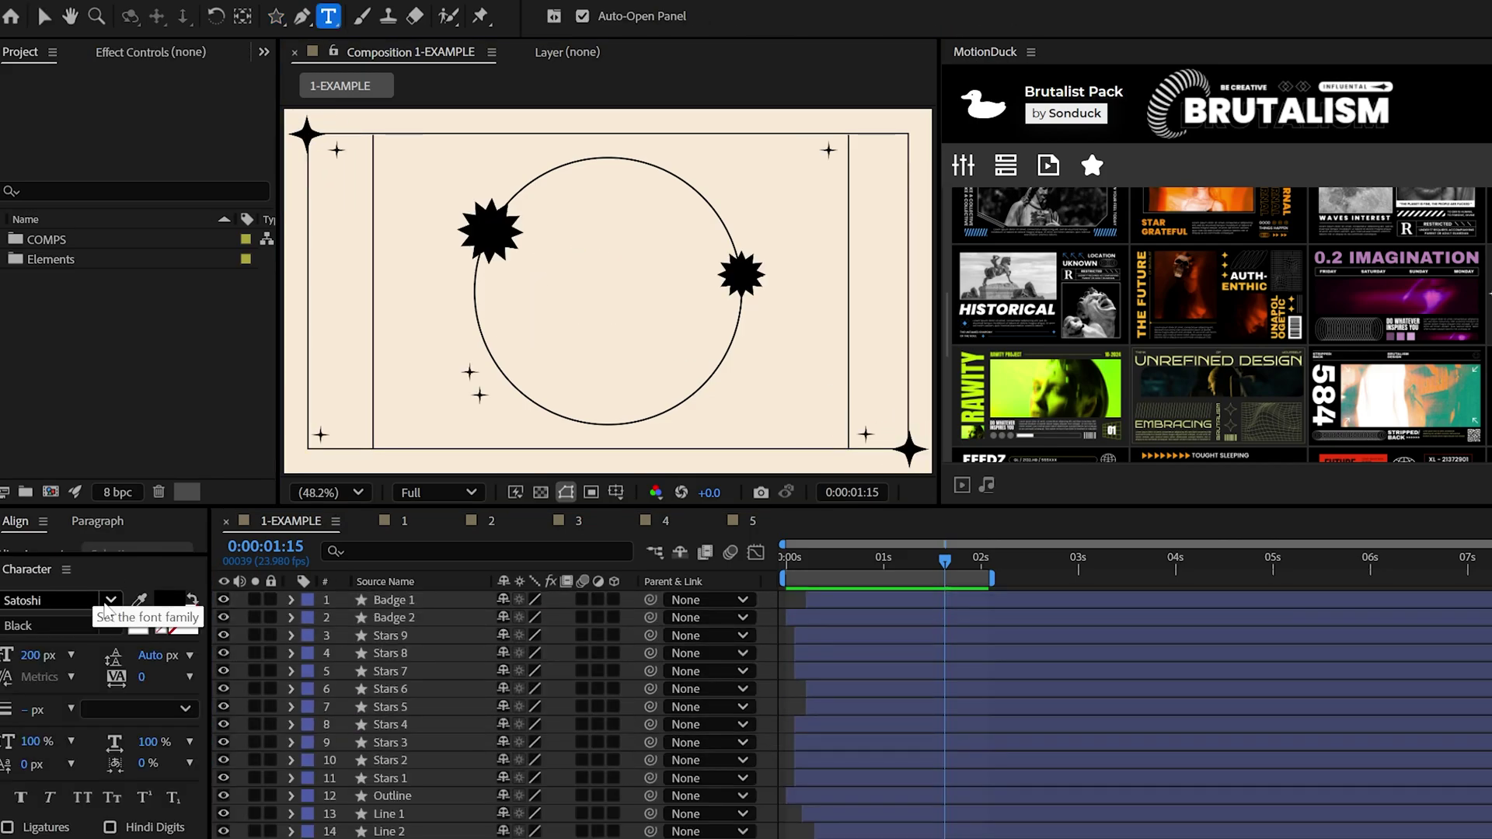
# Set the MINIMAL text to Satoshi Black Italic and rotate it -90° to run vertically.
pyautogui.click(70, 602)
pyautogui.click(132, 400)
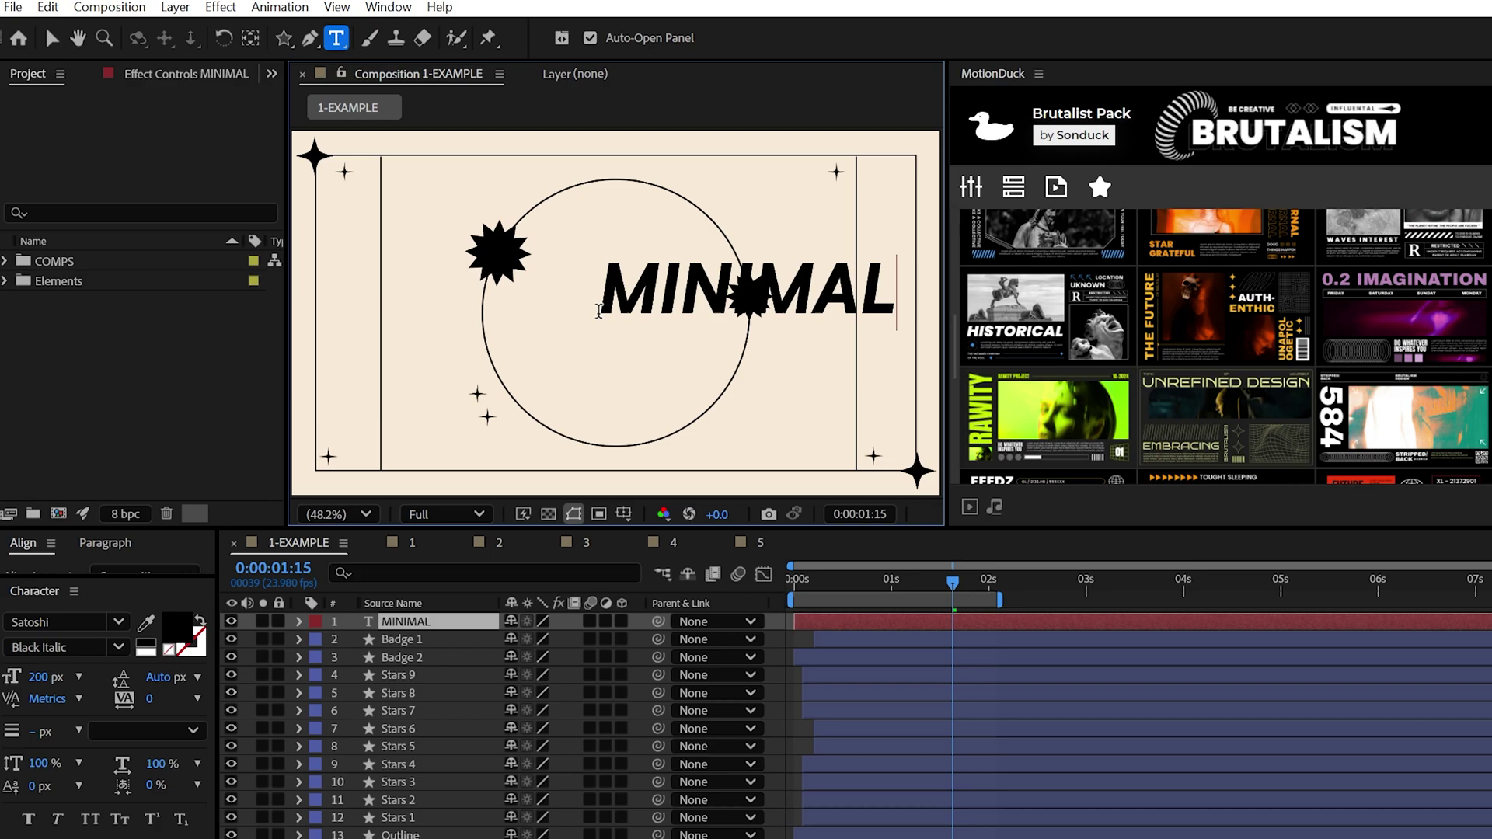
pyautogui.press('r')
pyautogui.click(537, 639)
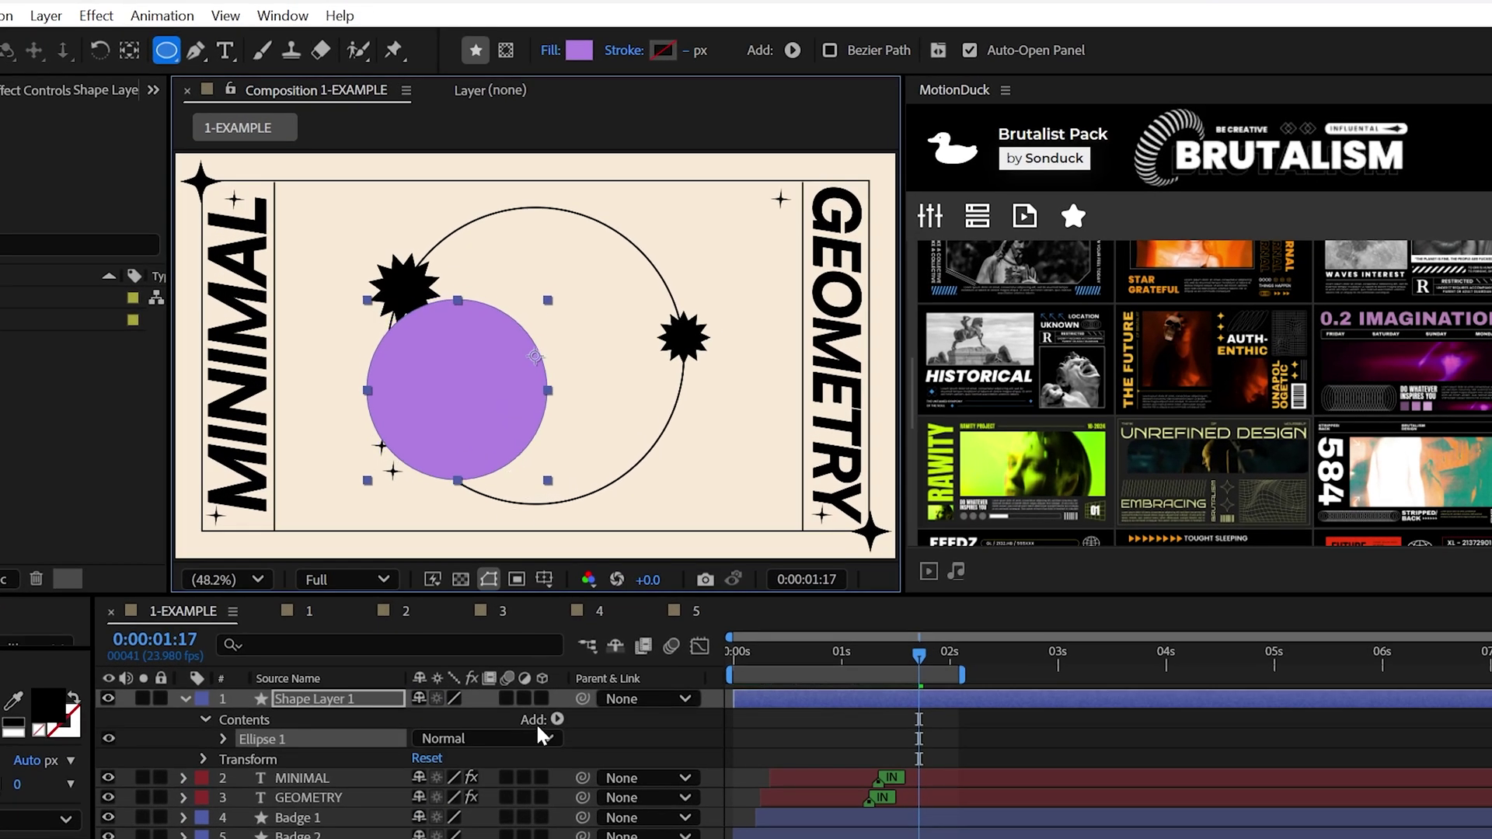
# Give the duplicated circle a magenta fill colour.
pyautogui.click(542, 734)
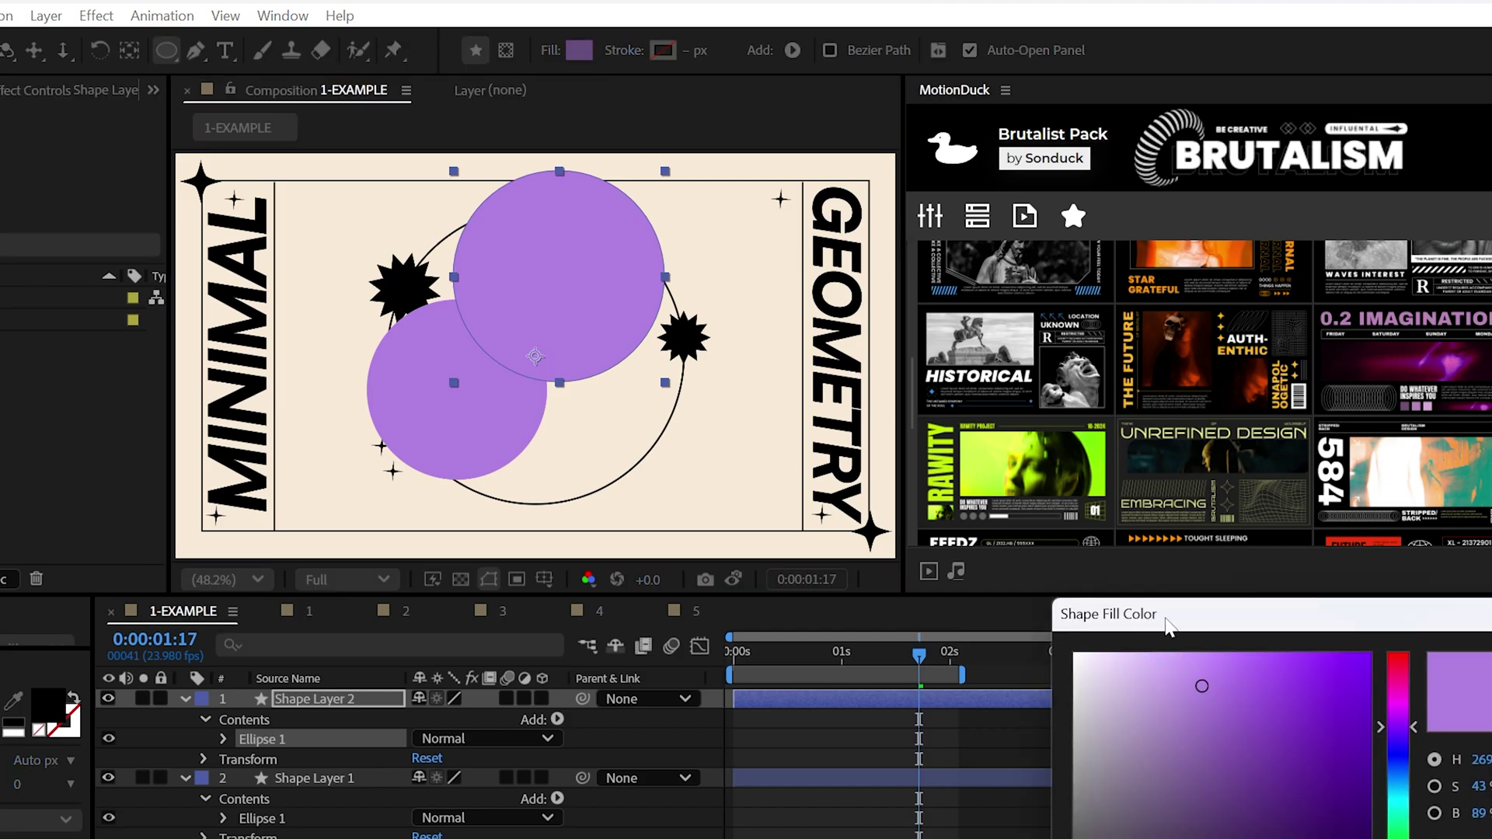
pyautogui.moveTo(1170, 625); pyautogui.dragTo(412, 326)
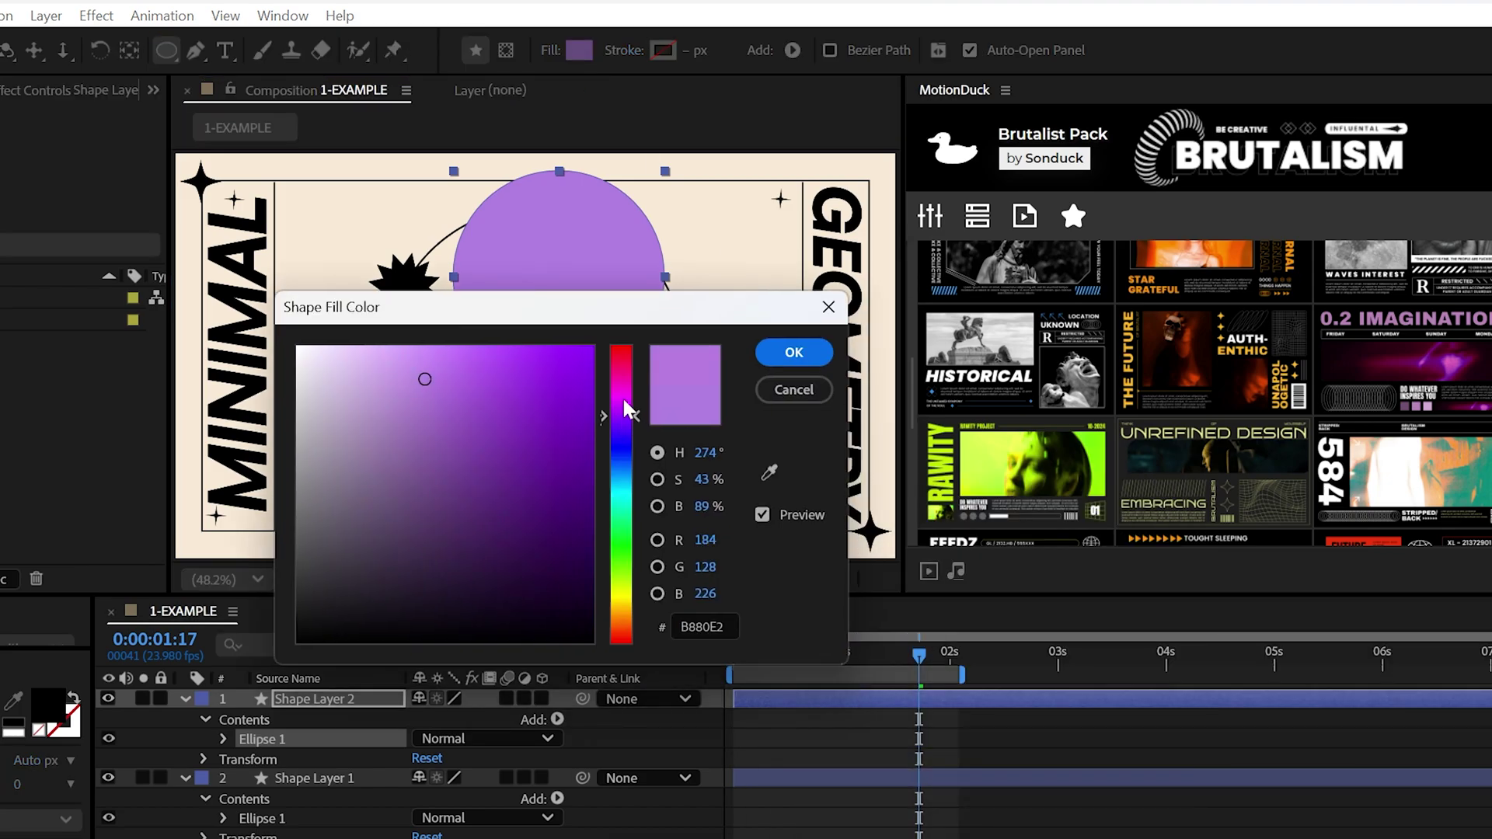
pyautogui.moveTo(639, 428); pyautogui.dragTo(639, 395)
pyautogui.moveTo(544, 317); pyautogui.dragTo(491, 454)
pyautogui.click(443, 501)
pyautogui.click(759, 500)
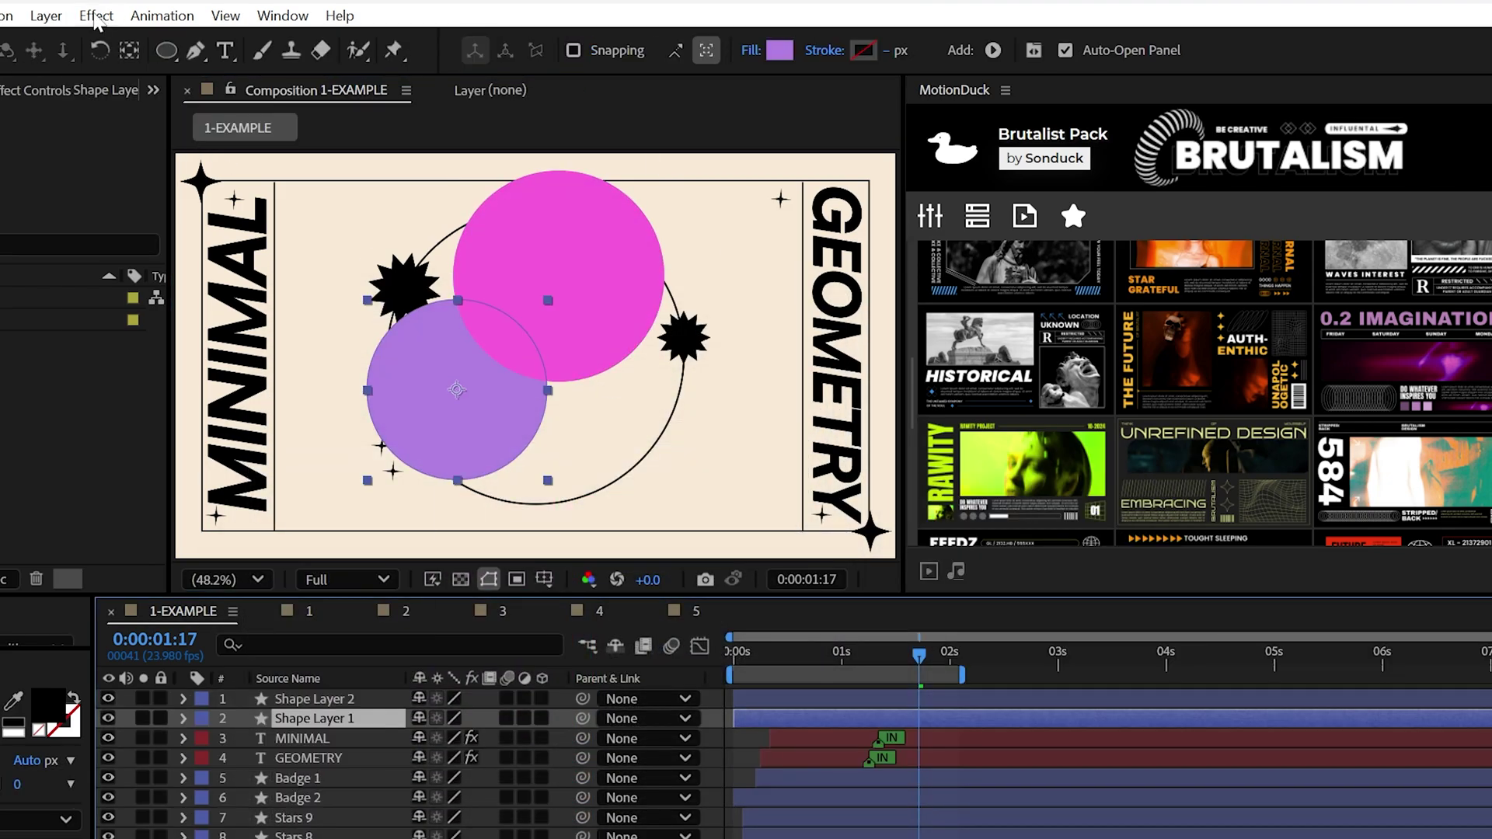
# Apply Gaussian Blur to the purple circle and paste the same blur onto the magenta circle.
pyautogui.click(96, 16)
pyautogui.moveTo(160, 223)
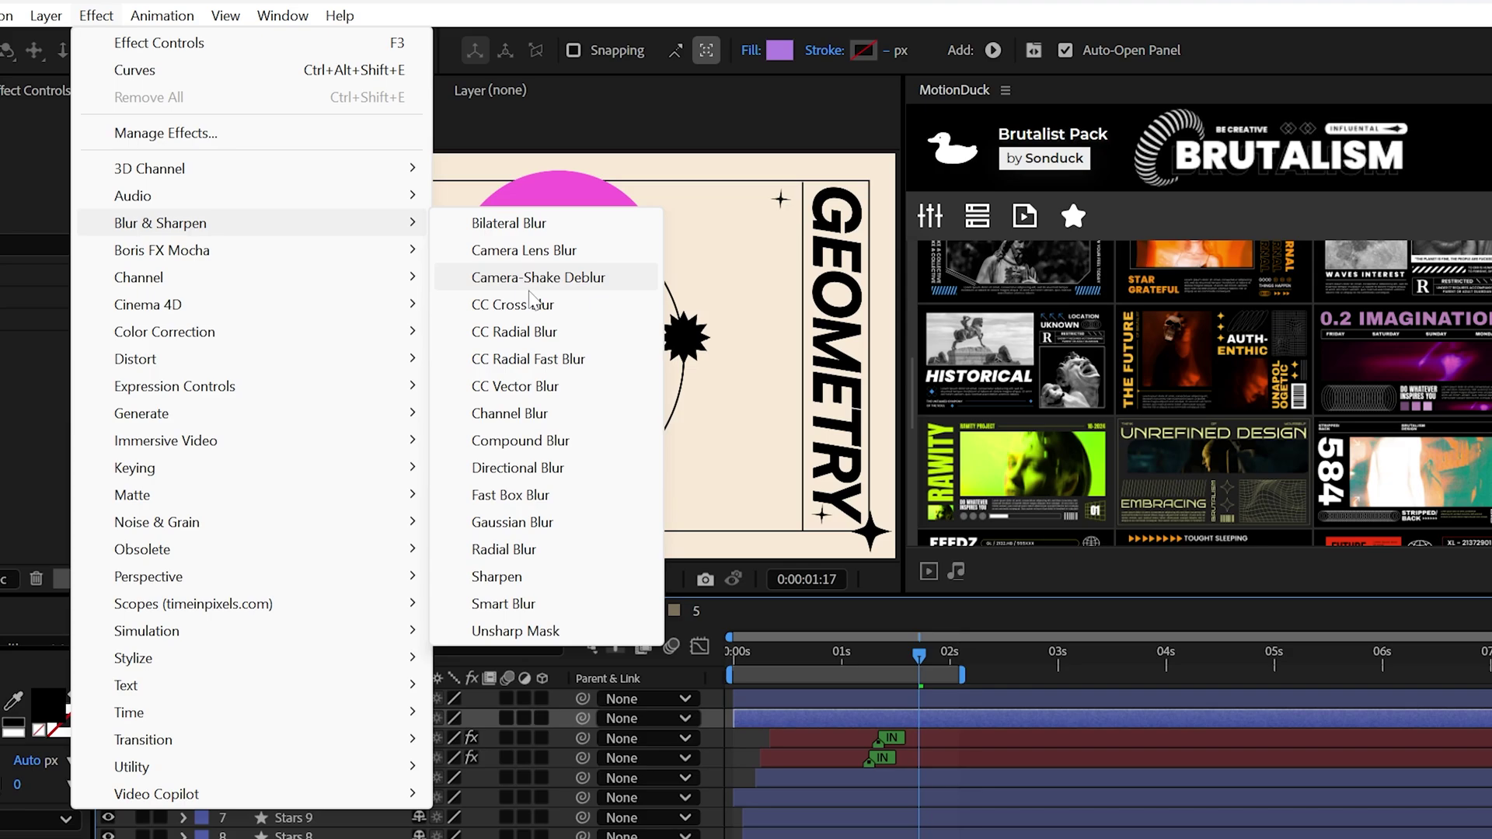
pyautogui.click(512, 522)
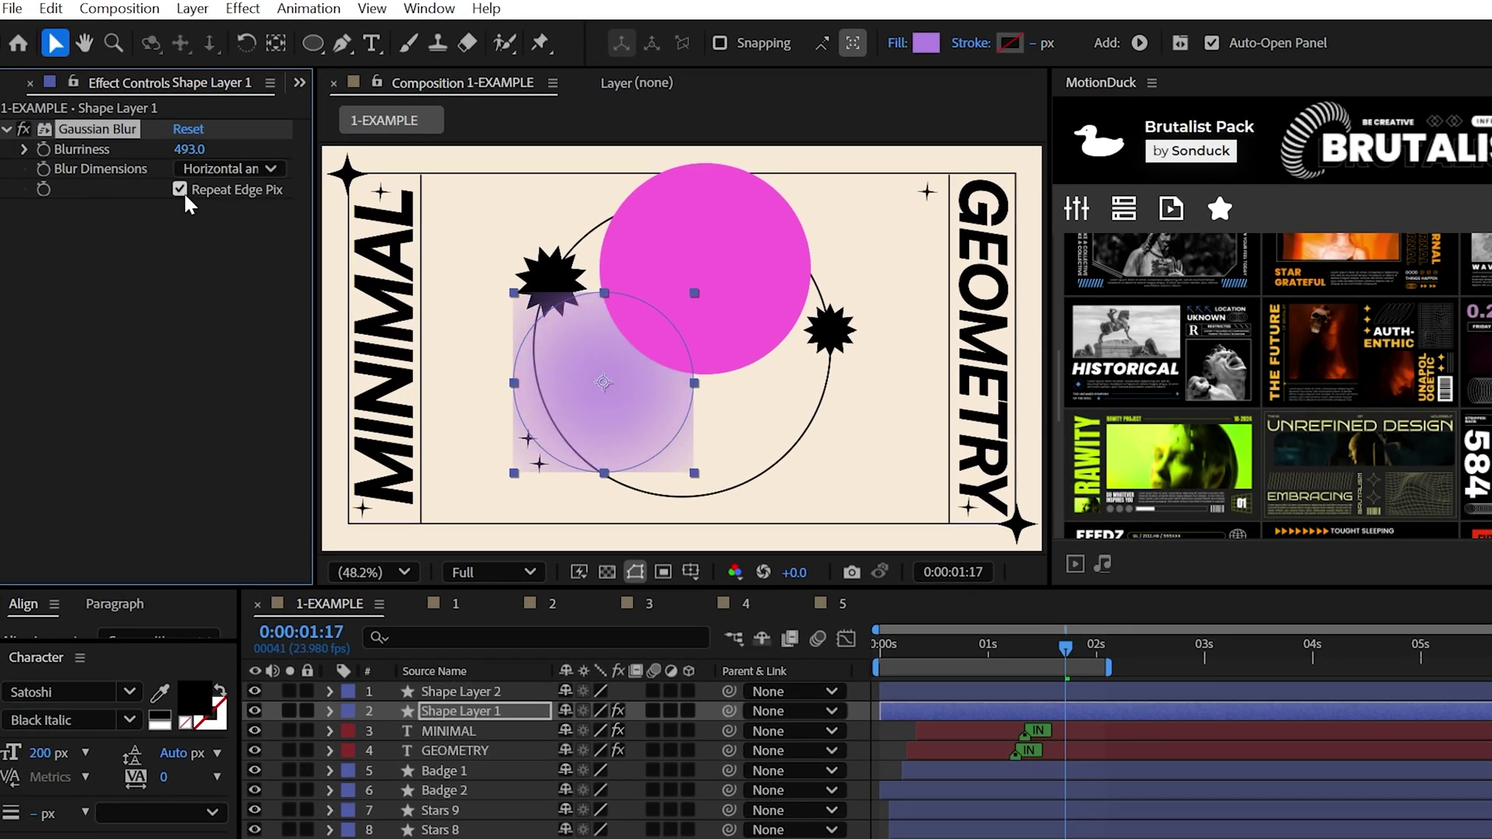
pyautogui.click(457, 691)
pyautogui.hotkey('ctrl', 'v')
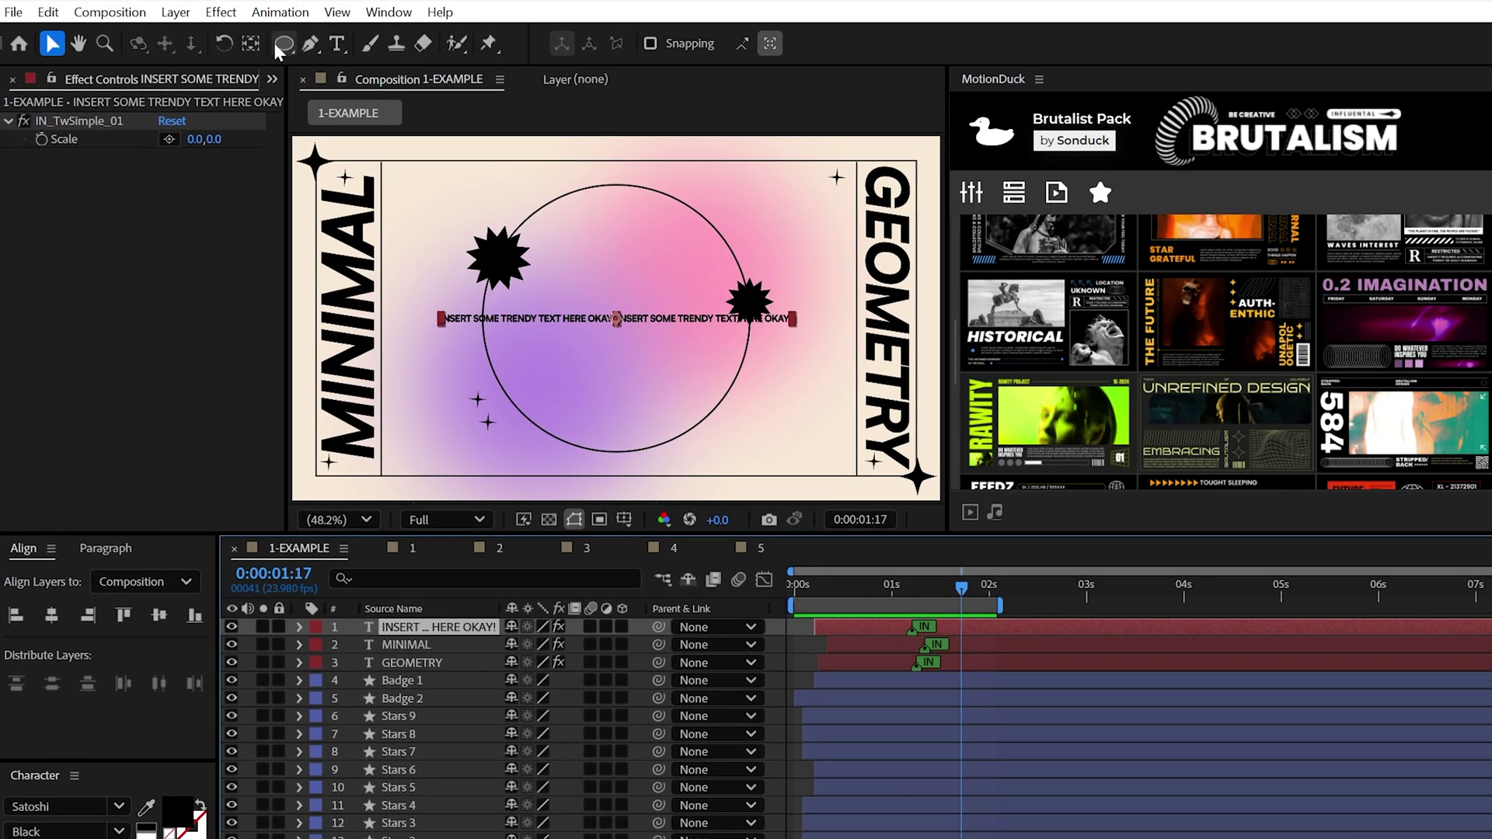
# Mask the text layer with an ellipse around the circle and set Mask 1 as its text path.
pyautogui.click(276, 44)
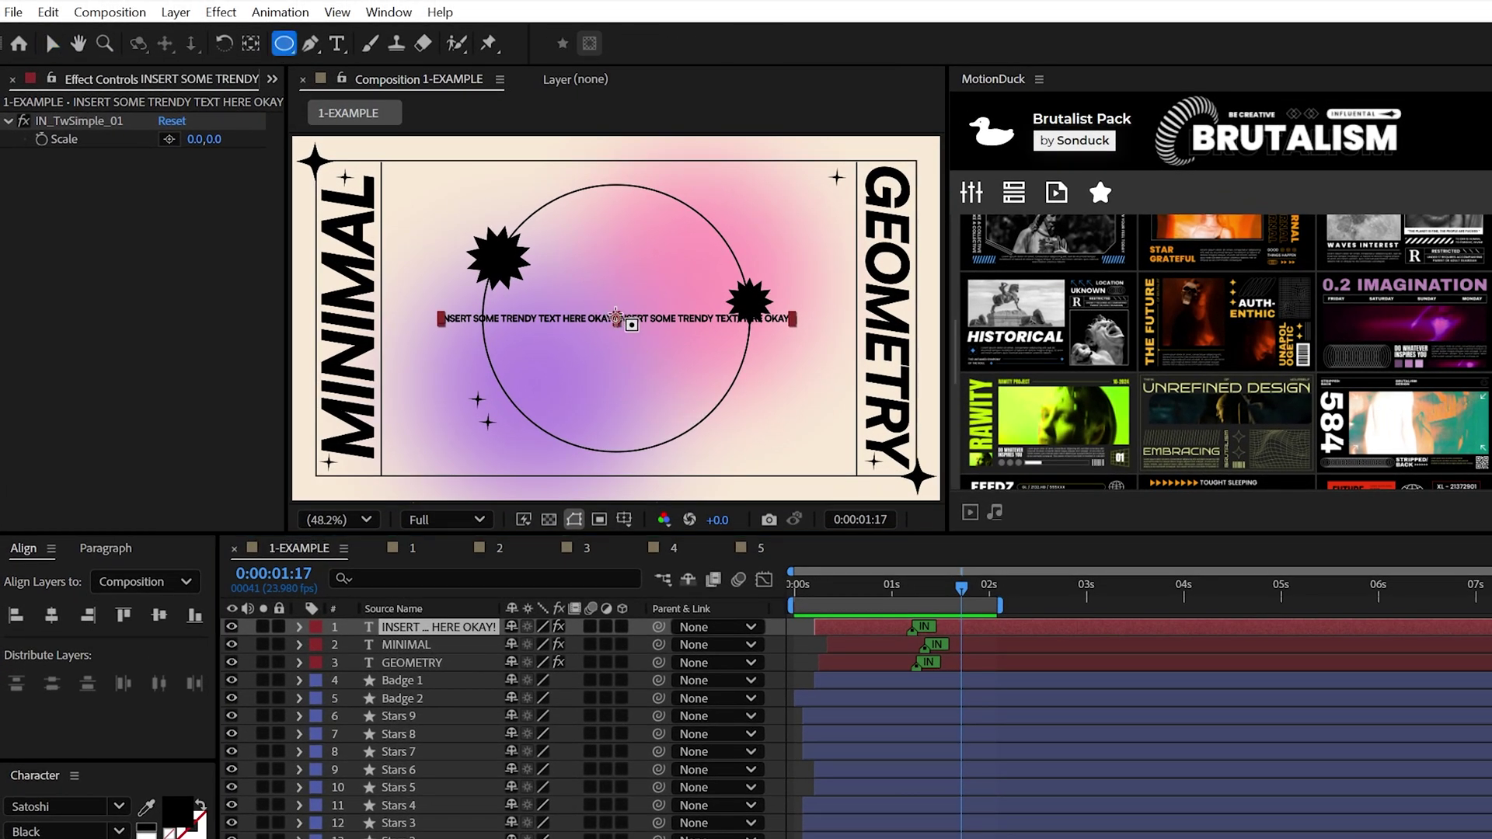
pyautogui.moveTo(618, 320); pyautogui.dragTo(754, 450)
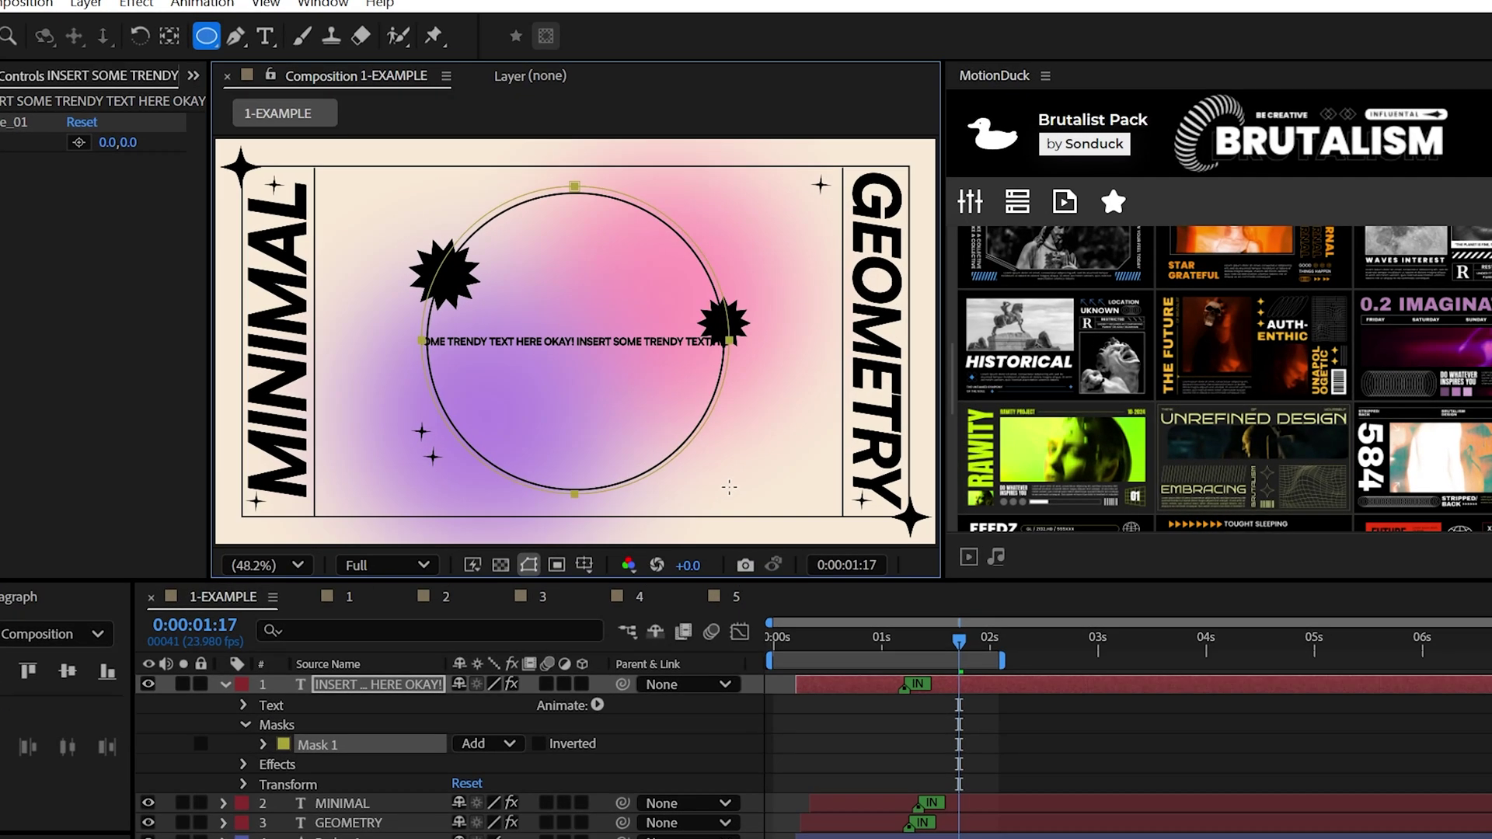
pyautogui.click(243, 705)
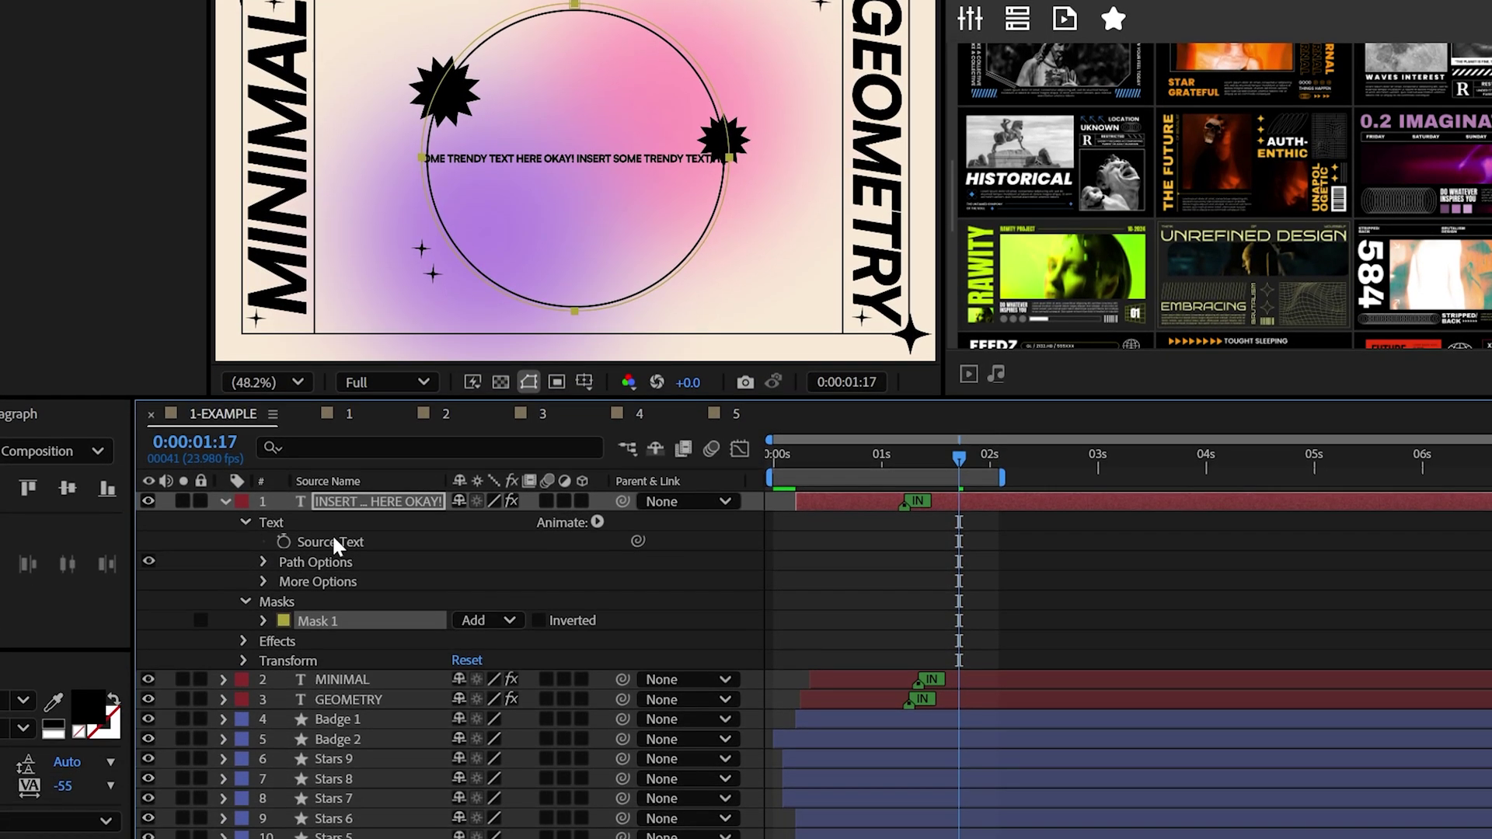
pyautogui.click(263, 562)
pyautogui.click(483, 580)
# Parent both badges to the null and rotate it so they orbit the circle.
pyautogui.click(510, 633)
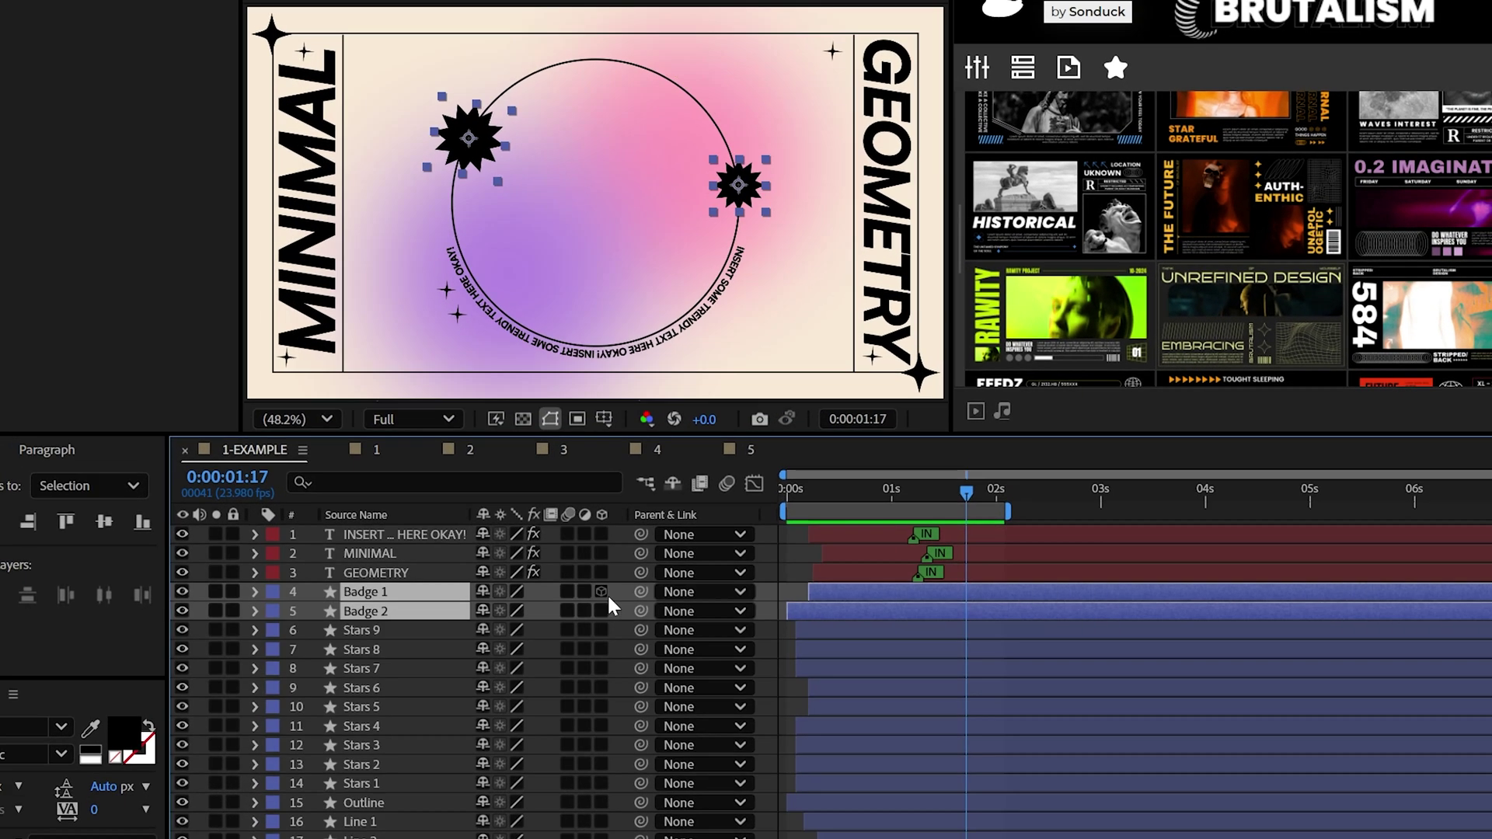
pyautogui.moveTo(607, 594); pyautogui.dragTo(419, 581)
pyautogui.press('r')
pyautogui.moveTo(528, 594); pyautogui.dragTo(834, 556)
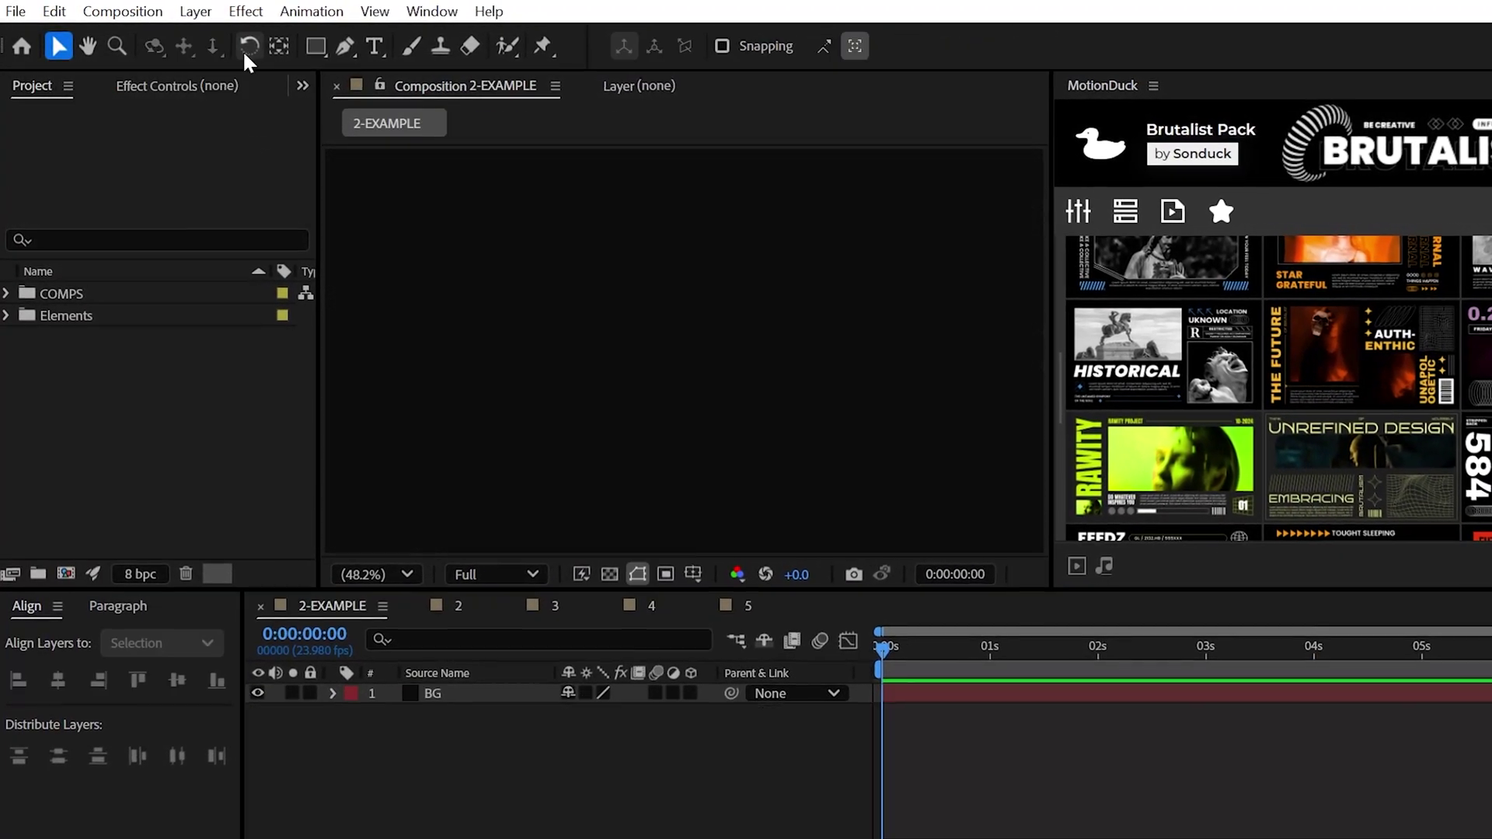
# Draw a tall rectangle in the middle of the frame and make it a 3D layer.
pyautogui.click(316, 46)
pyautogui.scroll(-2, 666, 425)
pyautogui.moveTo(616, 311)
pyautogui.mouseDown()
pyautogui.moveTo(759, 453)
pyautogui.moveTo(727, 564)
pyautogui.mouseUp()
pyautogui.click(493, 698)
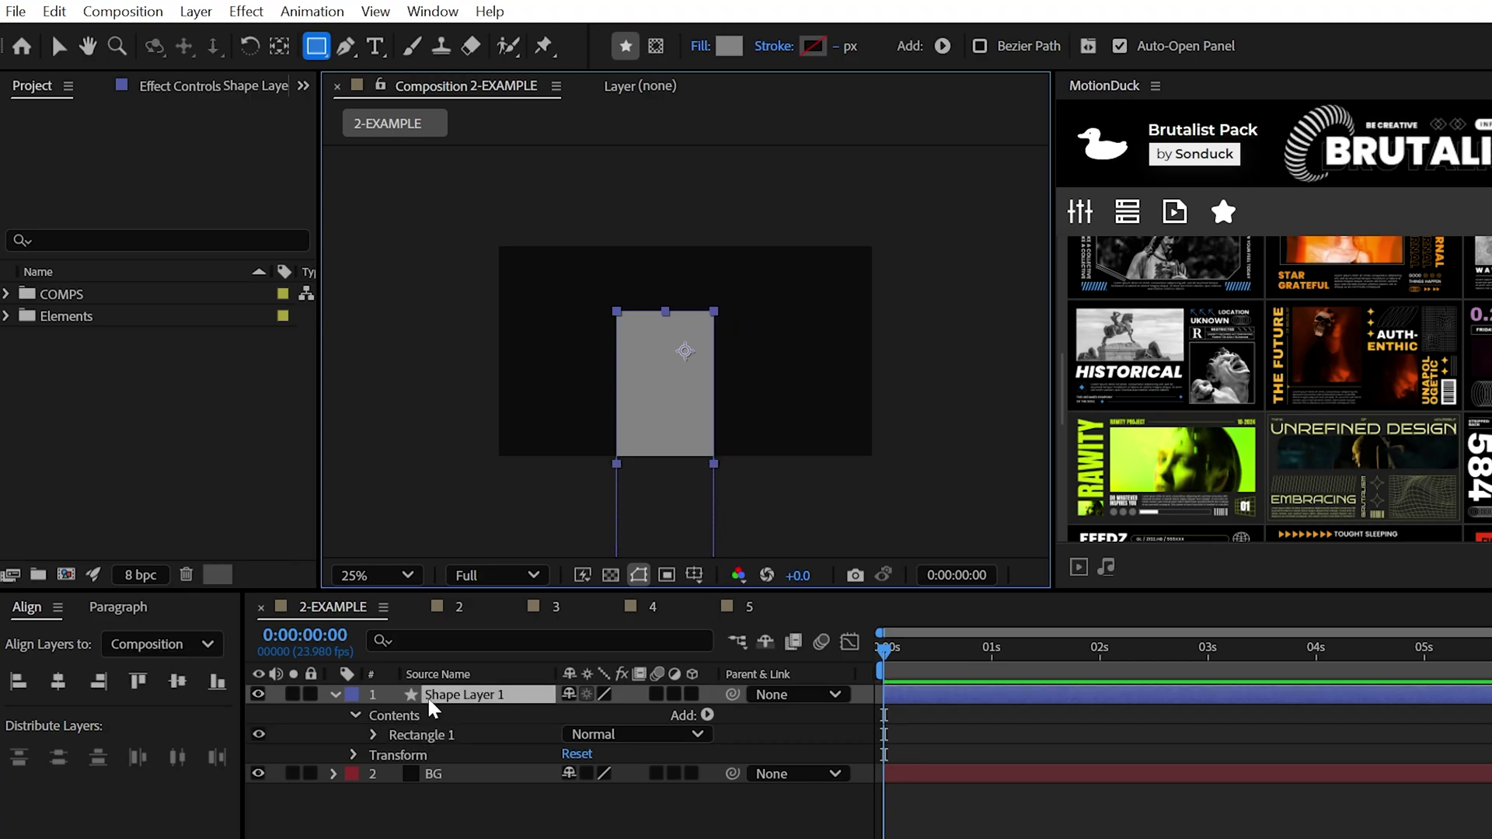
pyautogui.click(373, 576)
pyautogui.click(381, 825)
pyautogui.click(693, 694)
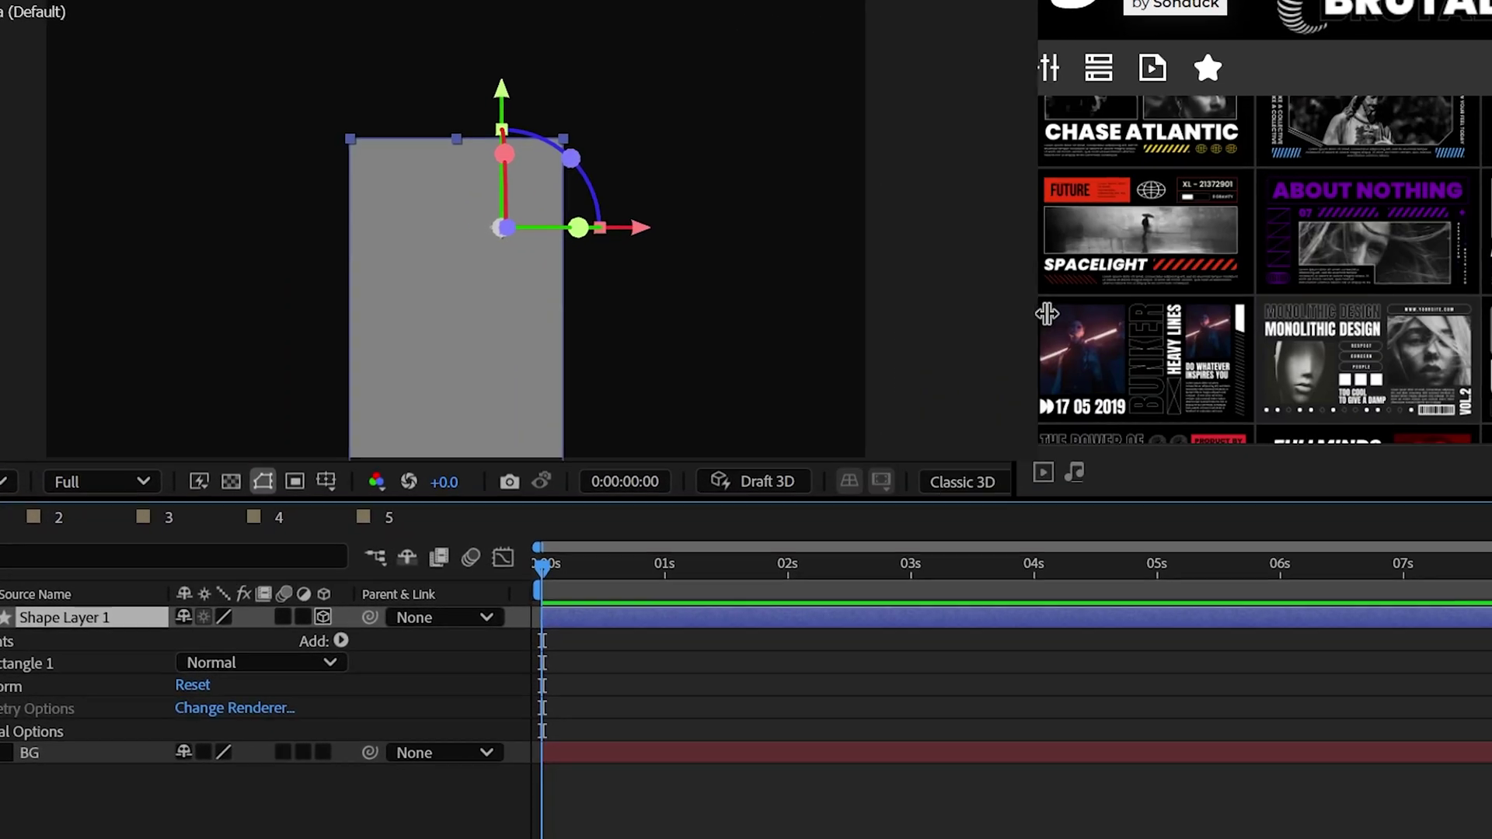
# Choose a 3D renderer and set Geometry Options Extrusion Depth to 600.
pyautogui.click(962, 482)
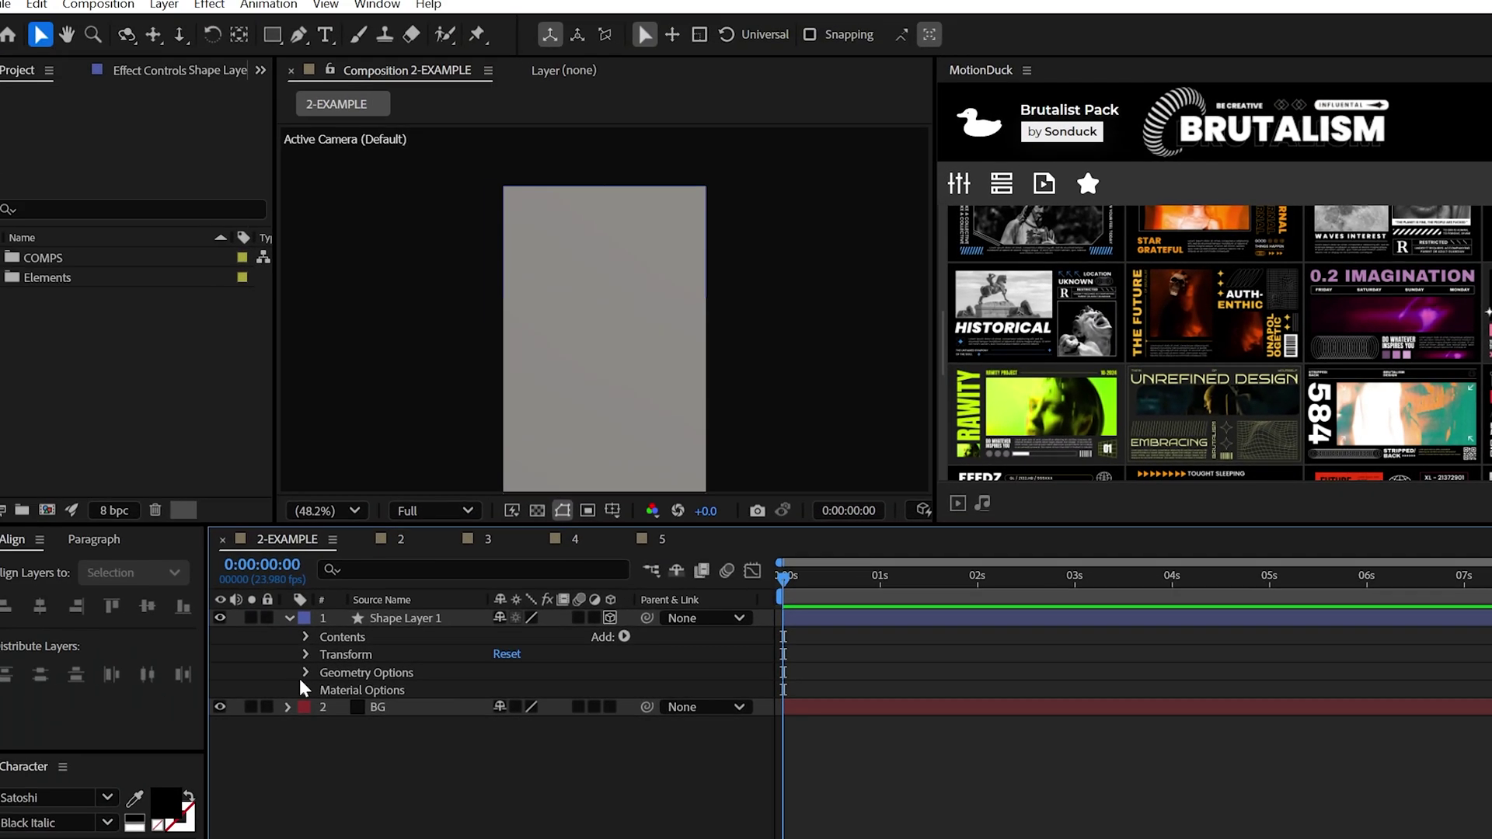
pyautogui.click(300, 671)
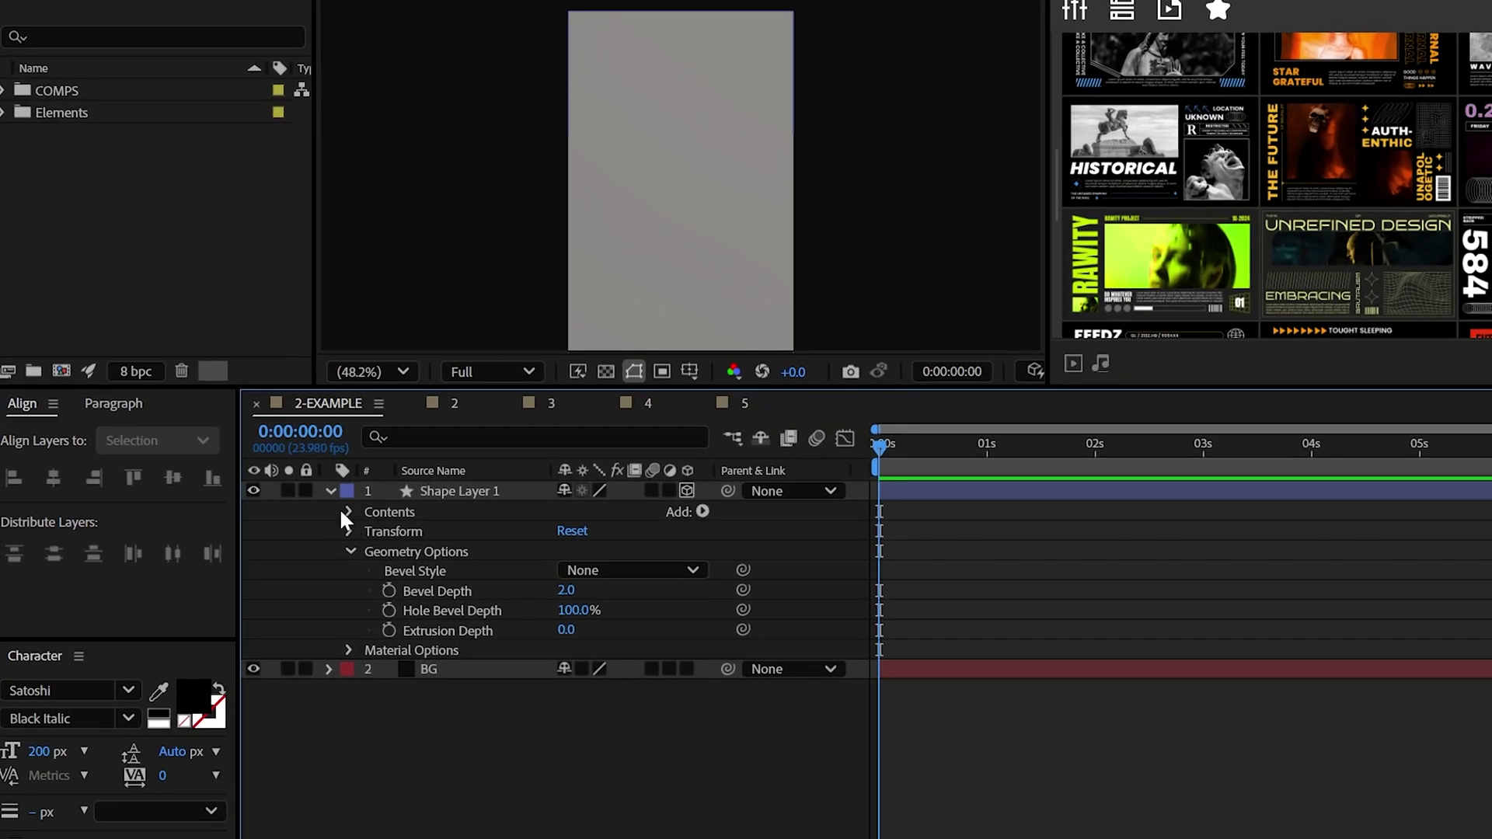
pyautogui.click(335, 556)
pyautogui.click(355, 575)
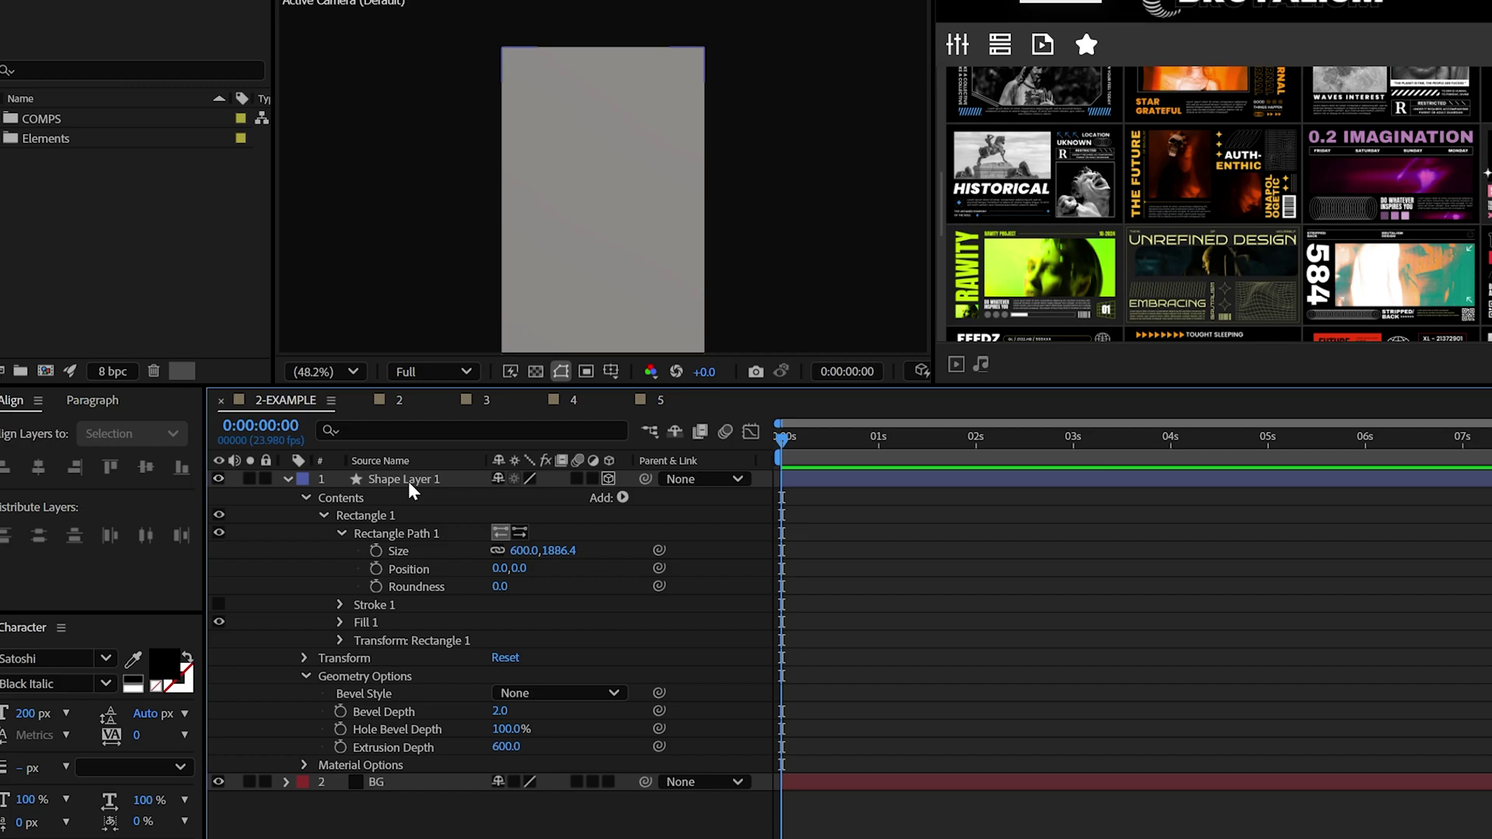
pyautogui.click(323, 515)
pyautogui.click(304, 551)
# Set Material Options specular intensity and shininess to 100%.
pyautogui.click(306, 569)
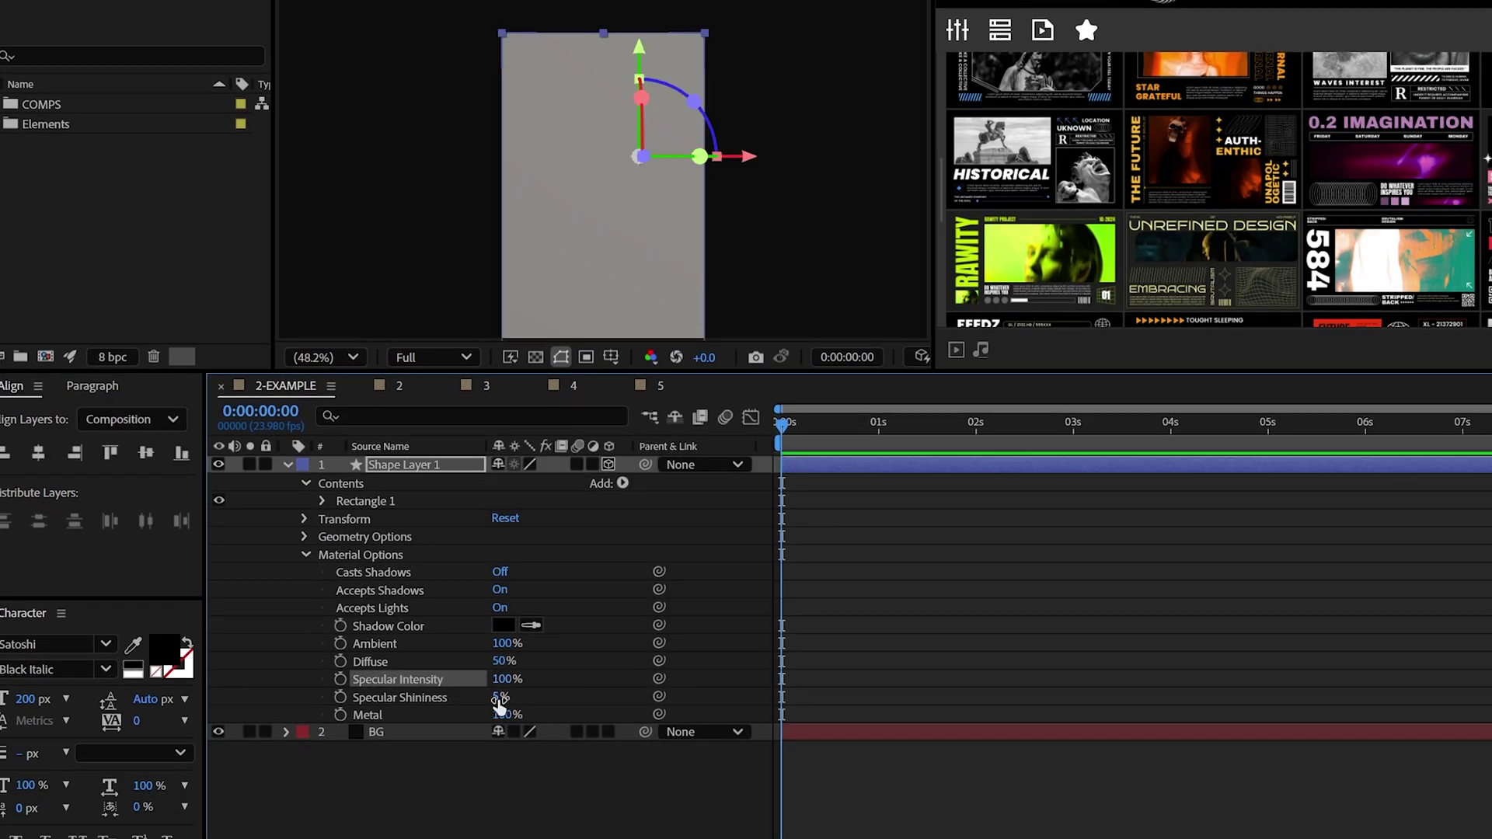
pyautogui.moveTo(500, 704); pyautogui.dragTo(723, 700)
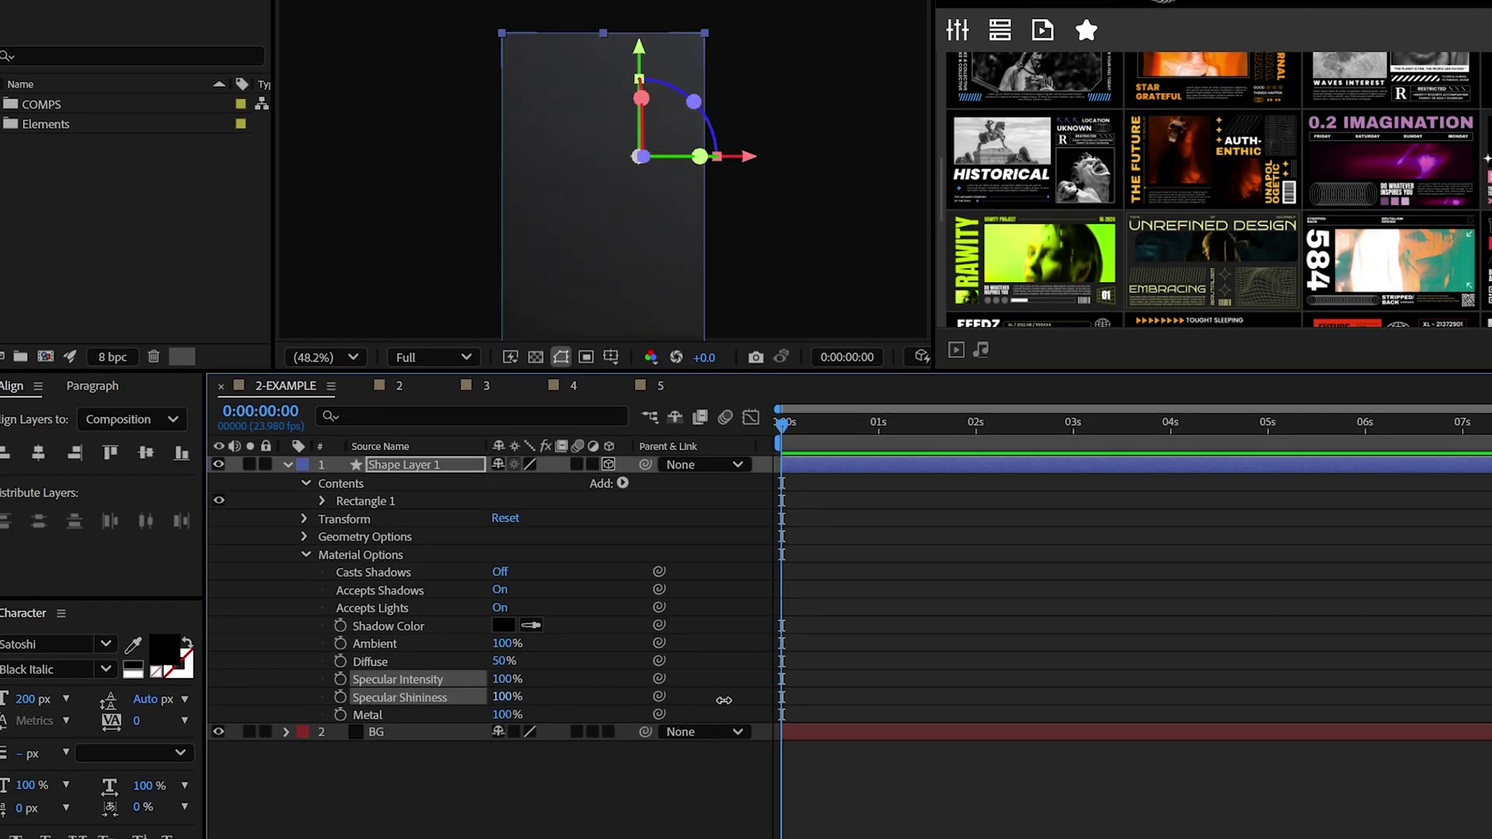
pyautogui.click(163, 9)
# Add a camera to the composition and orbit the view to see the box's top face.
pyautogui.moveTo(192, 34)
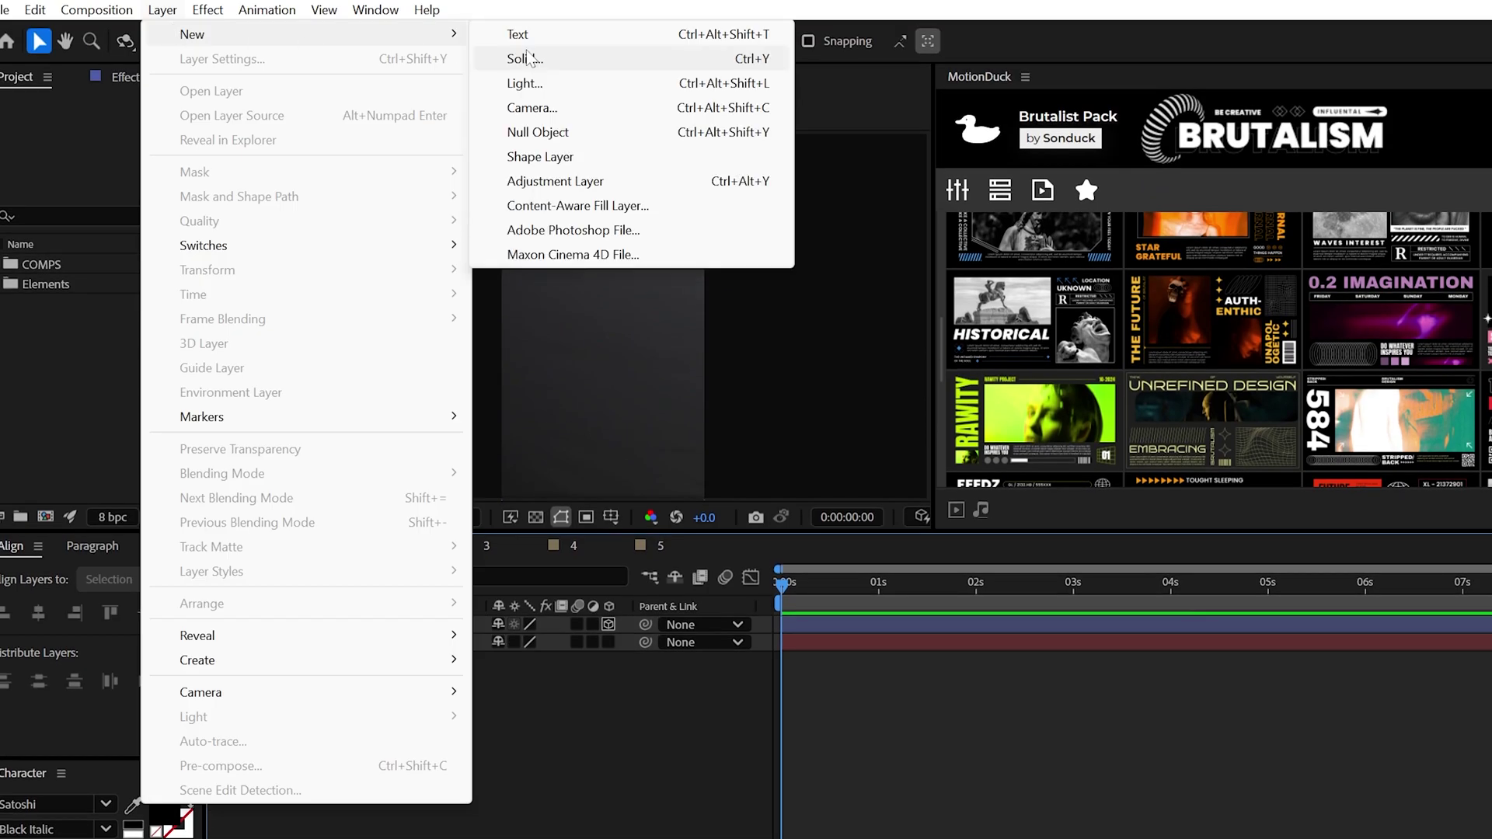
pyautogui.click(536, 107)
pyautogui.press('Return')
pyautogui.click(125, 41)
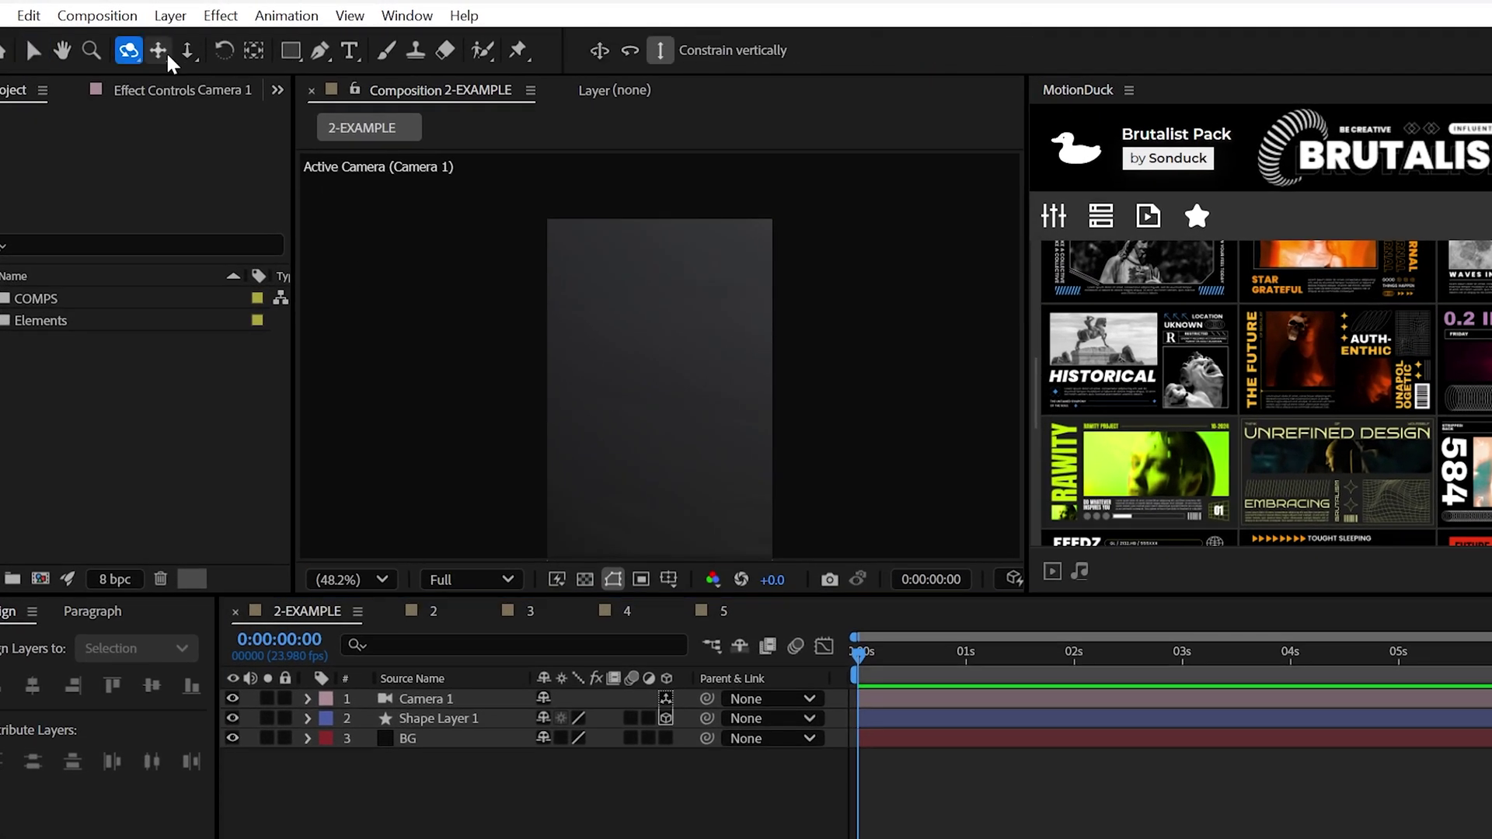
pyautogui.moveTo(616, 304); pyautogui.dragTo(643, 433)
# Duplicate Shape Layer 1 as the lid and keyframe its Position with an expression.
pyautogui.press('v')
pyautogui.click(453, 719)
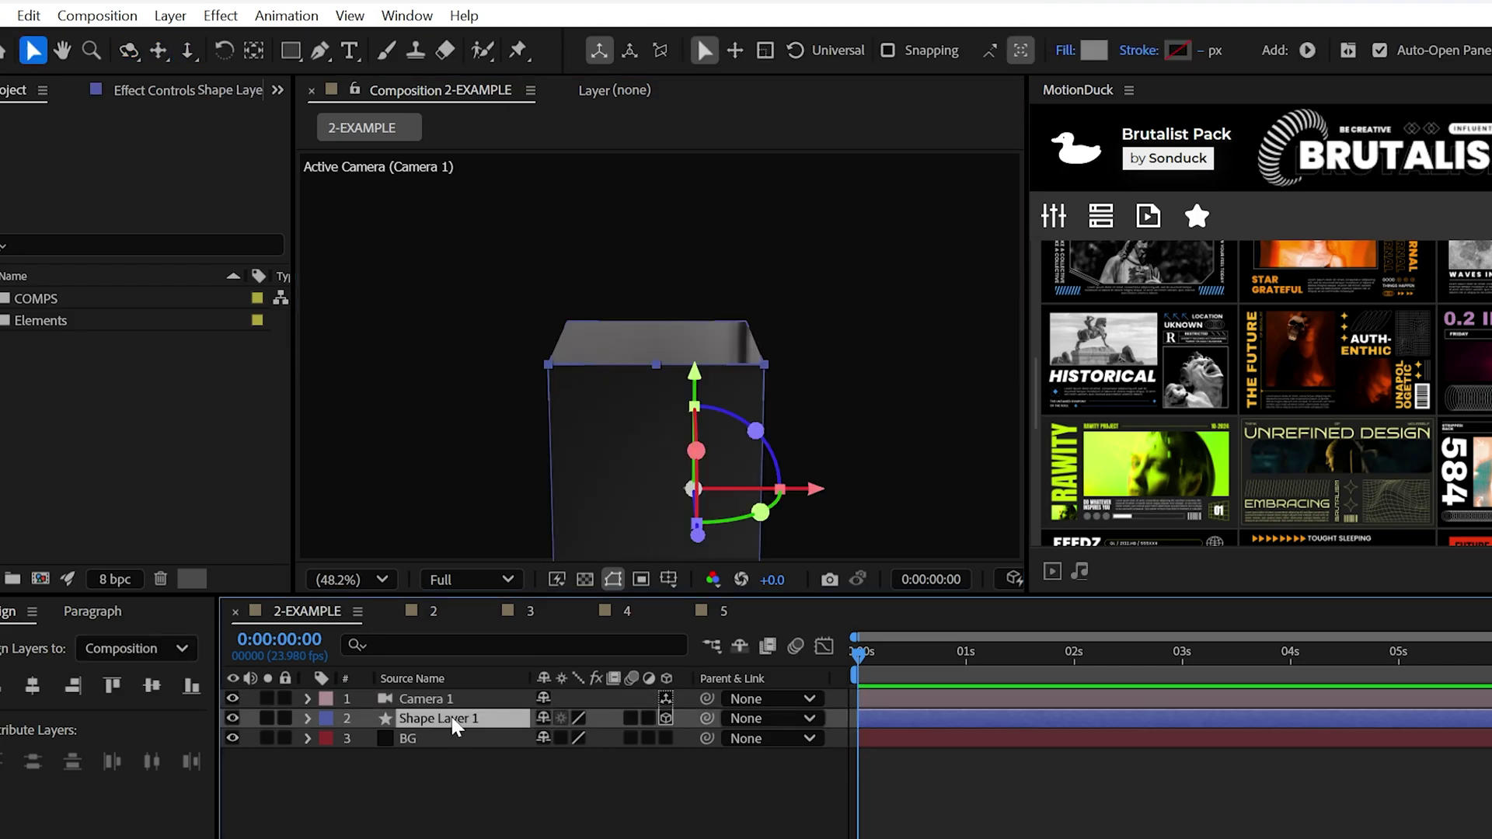
pyautogui.hotkey('ctrl', 'd')
pyautogui.click(309, 718)
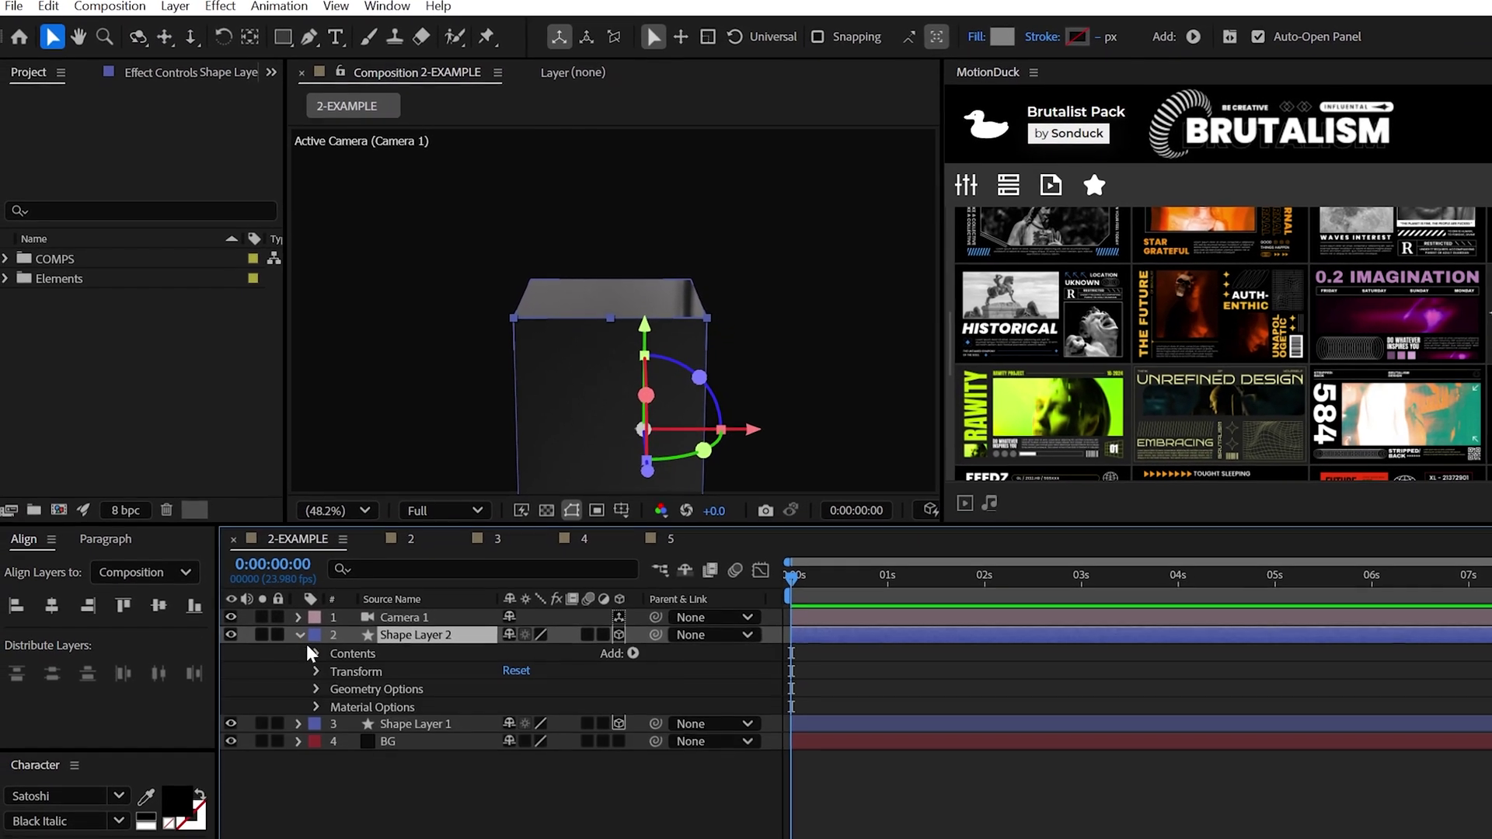
pyautogui.click(315, 653)
pyautogui.click(373, 670)
pyautogui.press('p')
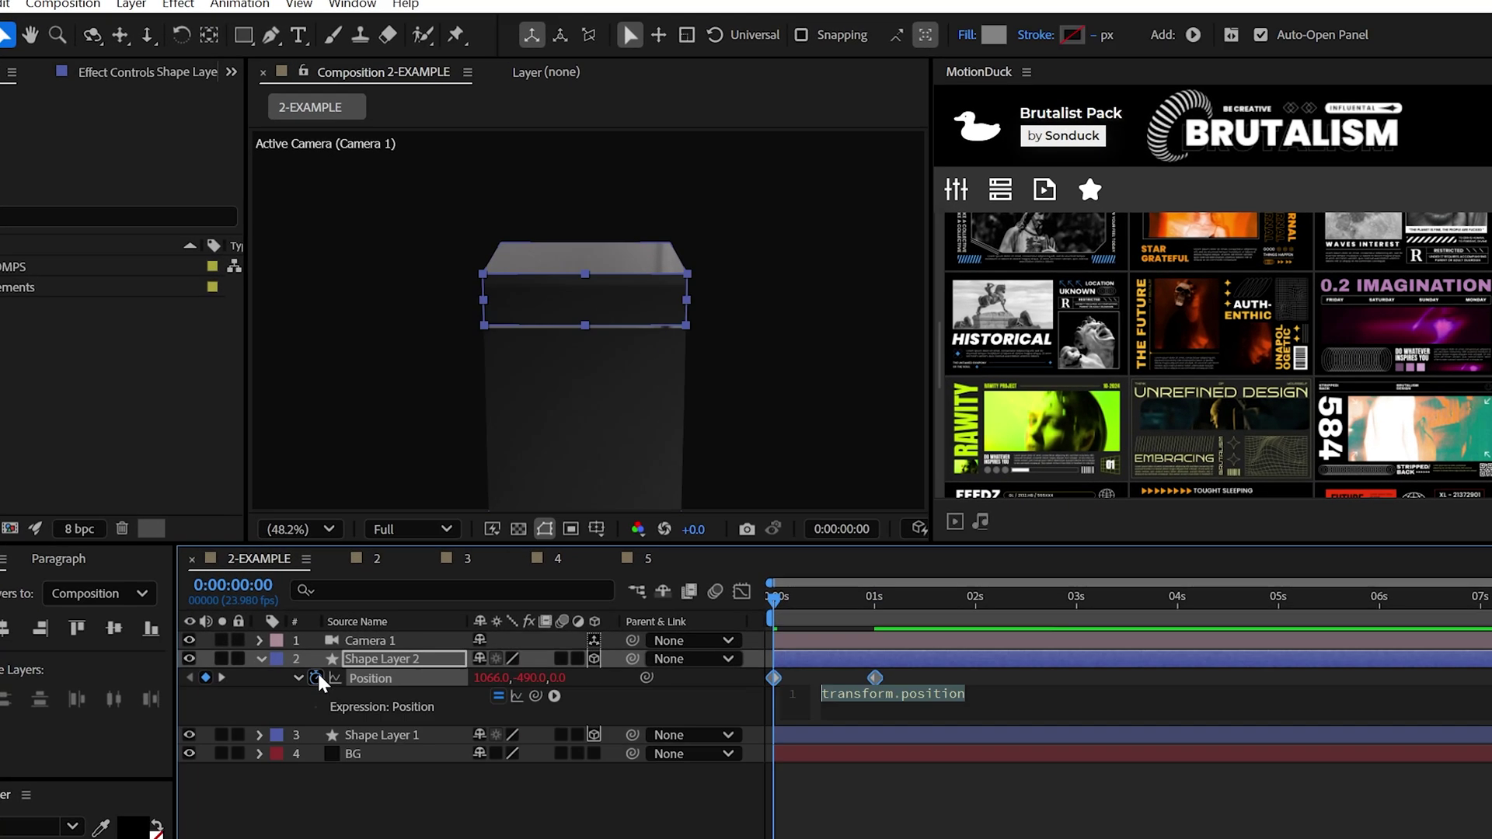
pyautogui.write('"')
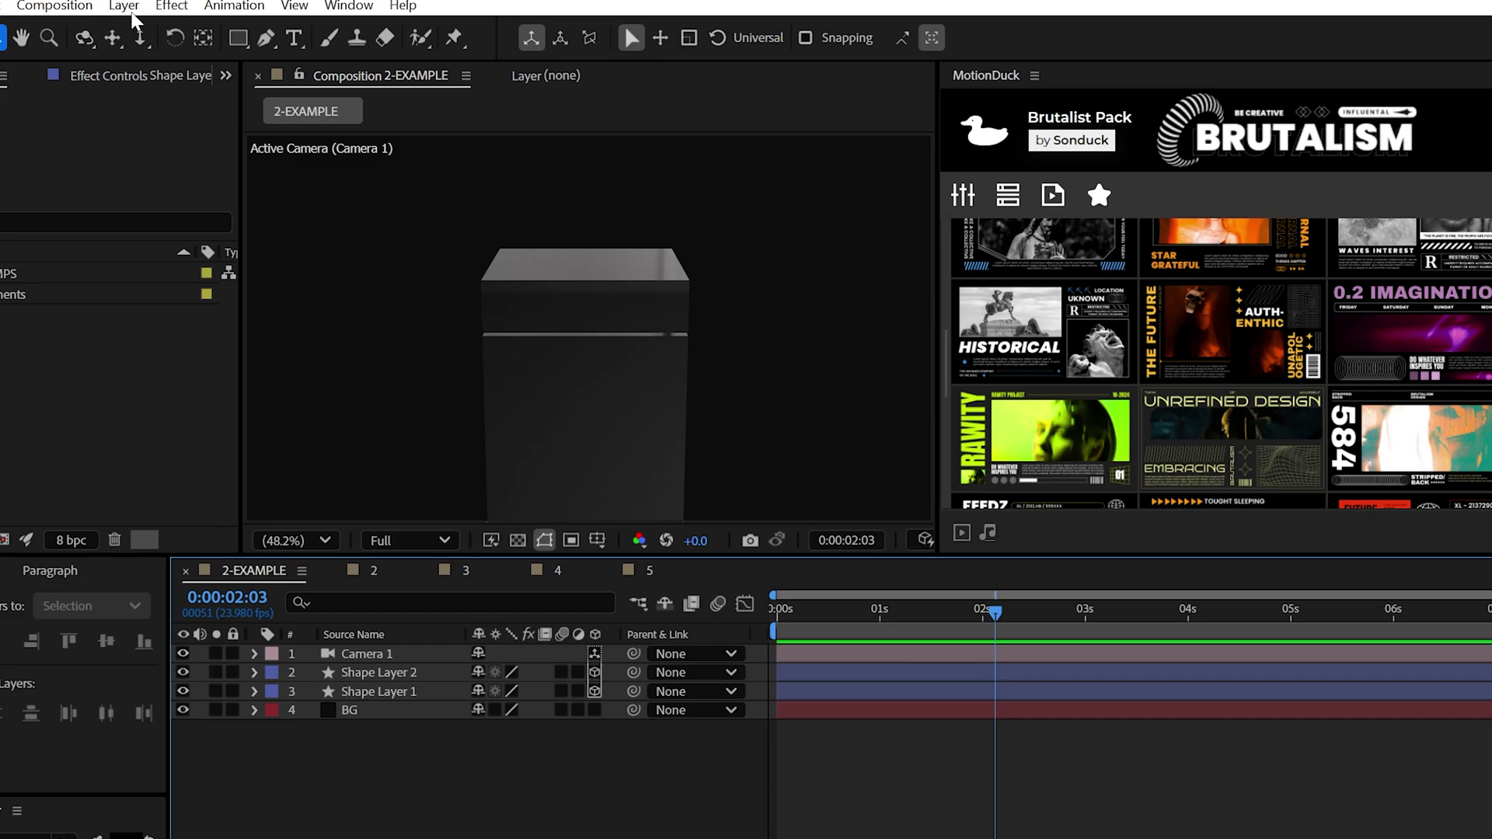
# Add an environment light to the scene.
pyautogui.click(123, 5)
pyautogui.moveTo(233, 31)
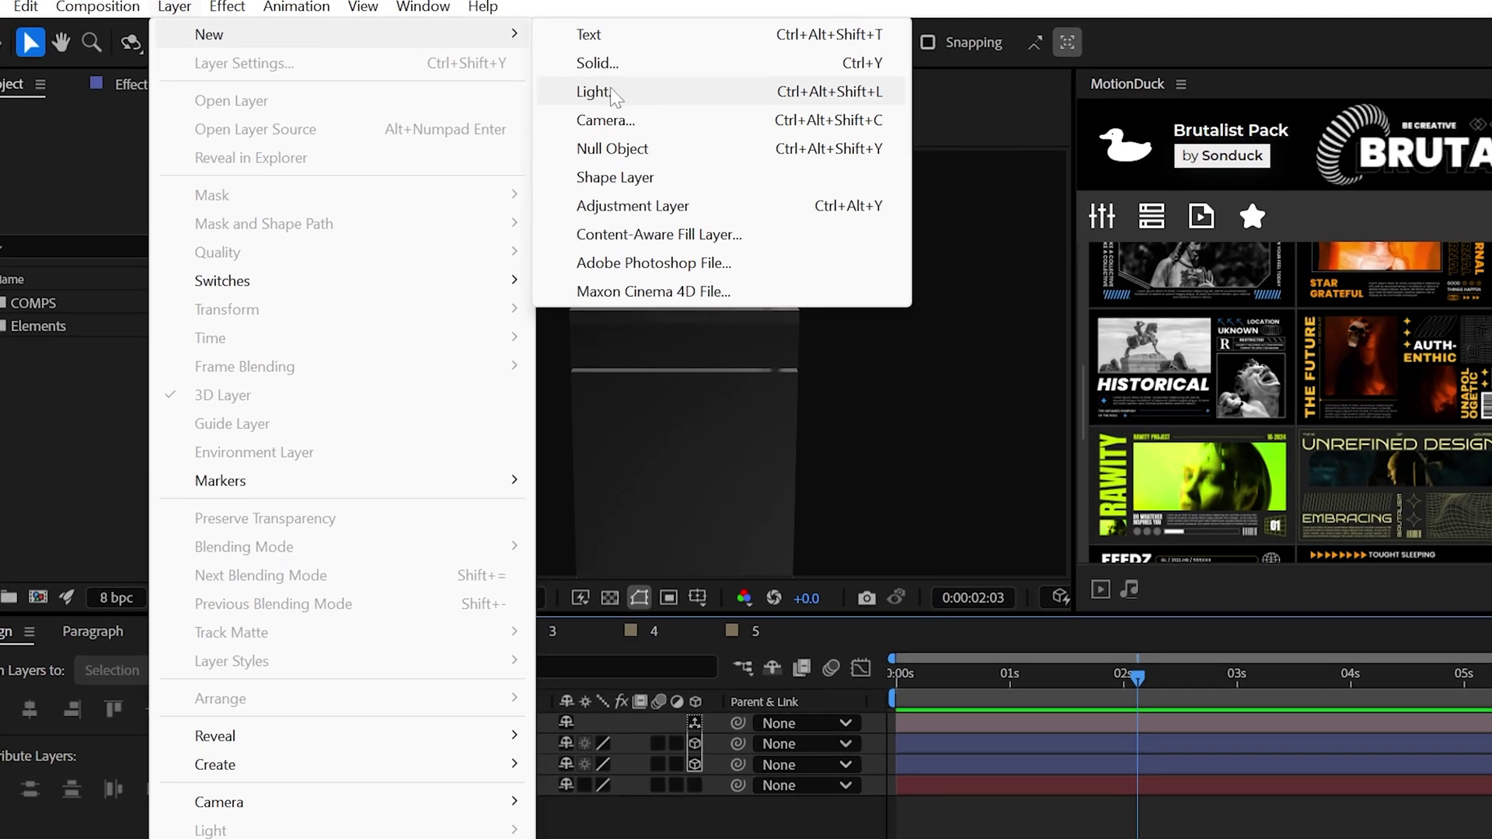
pyautogui.click(611, 91)
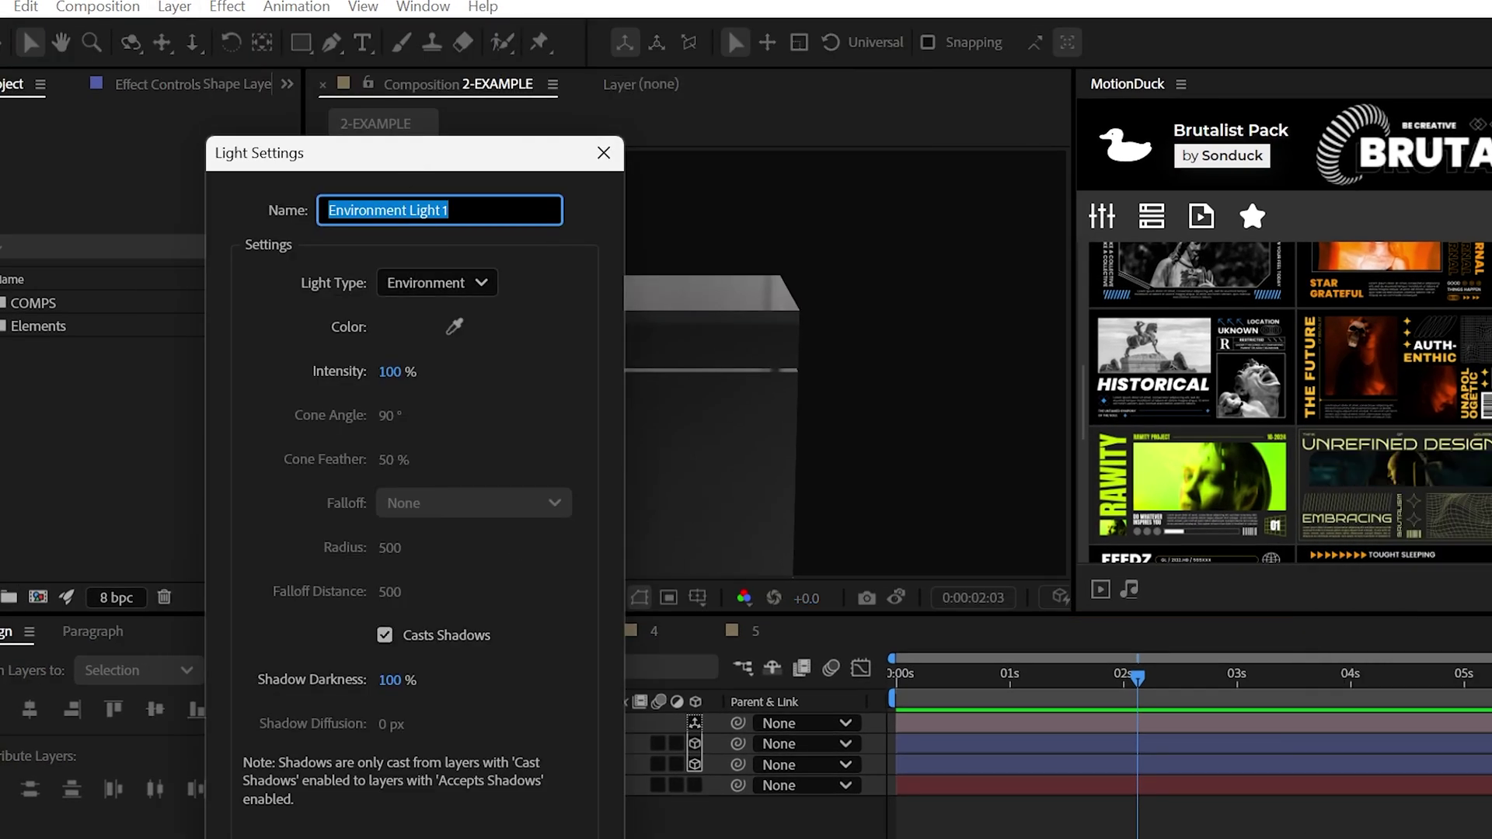
pyautogui.press('Return')
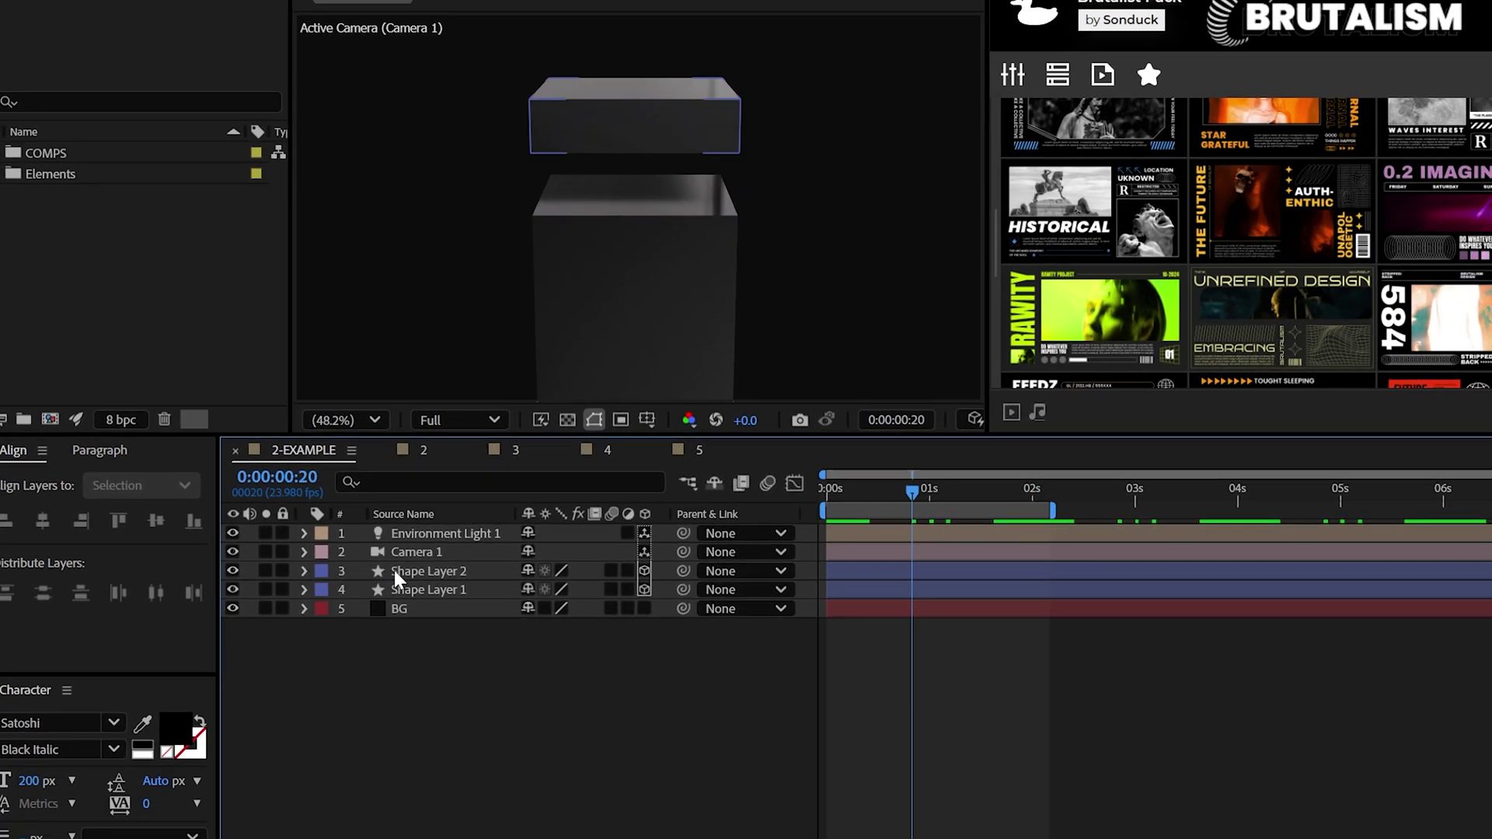
# Set both shape layers' Anchor Point Z to 300 and spin them around the Y axis.
pyautogui.keyDown('shift'); pyautogui.click(420, 589); pyautogui.keyUp('shift')
pyautogui.press('a')
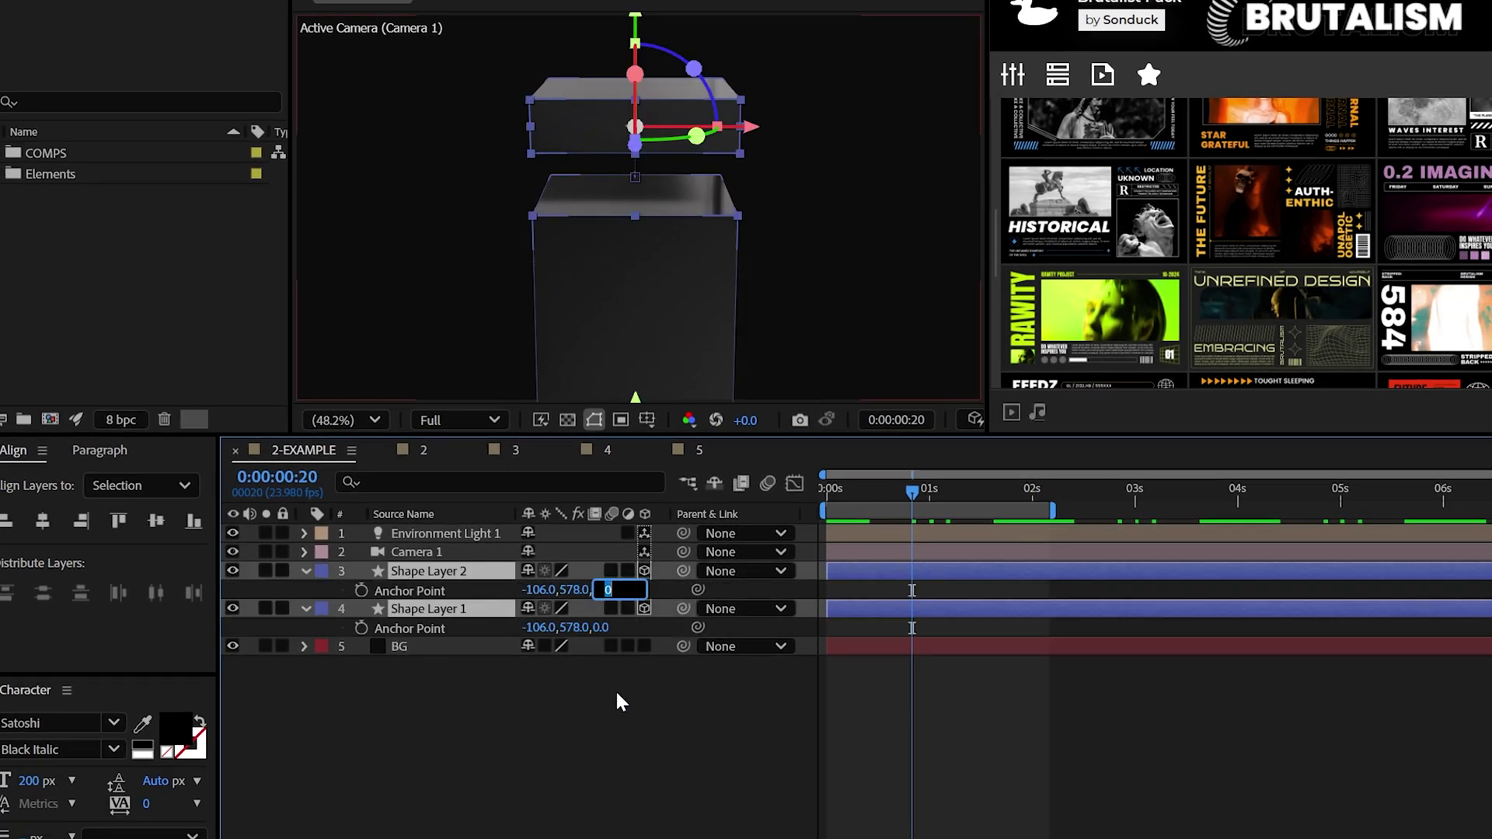
pyautogui.click(470, 787)
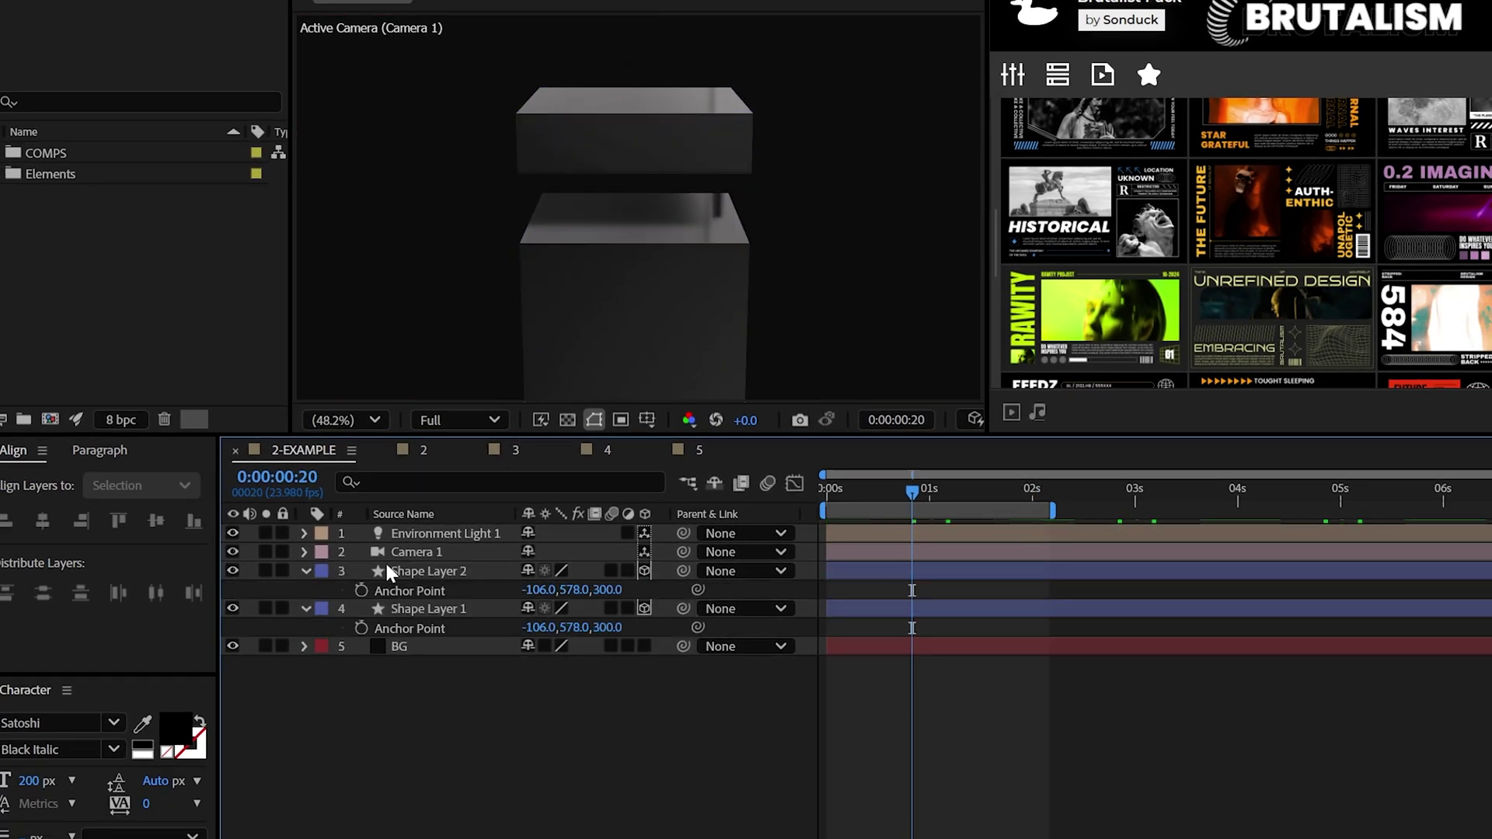
pyautogui.keyDown('shift'); pyautogui.click(411, 611); pyautogui.keyUp('shift')
pyautogui.press('r')
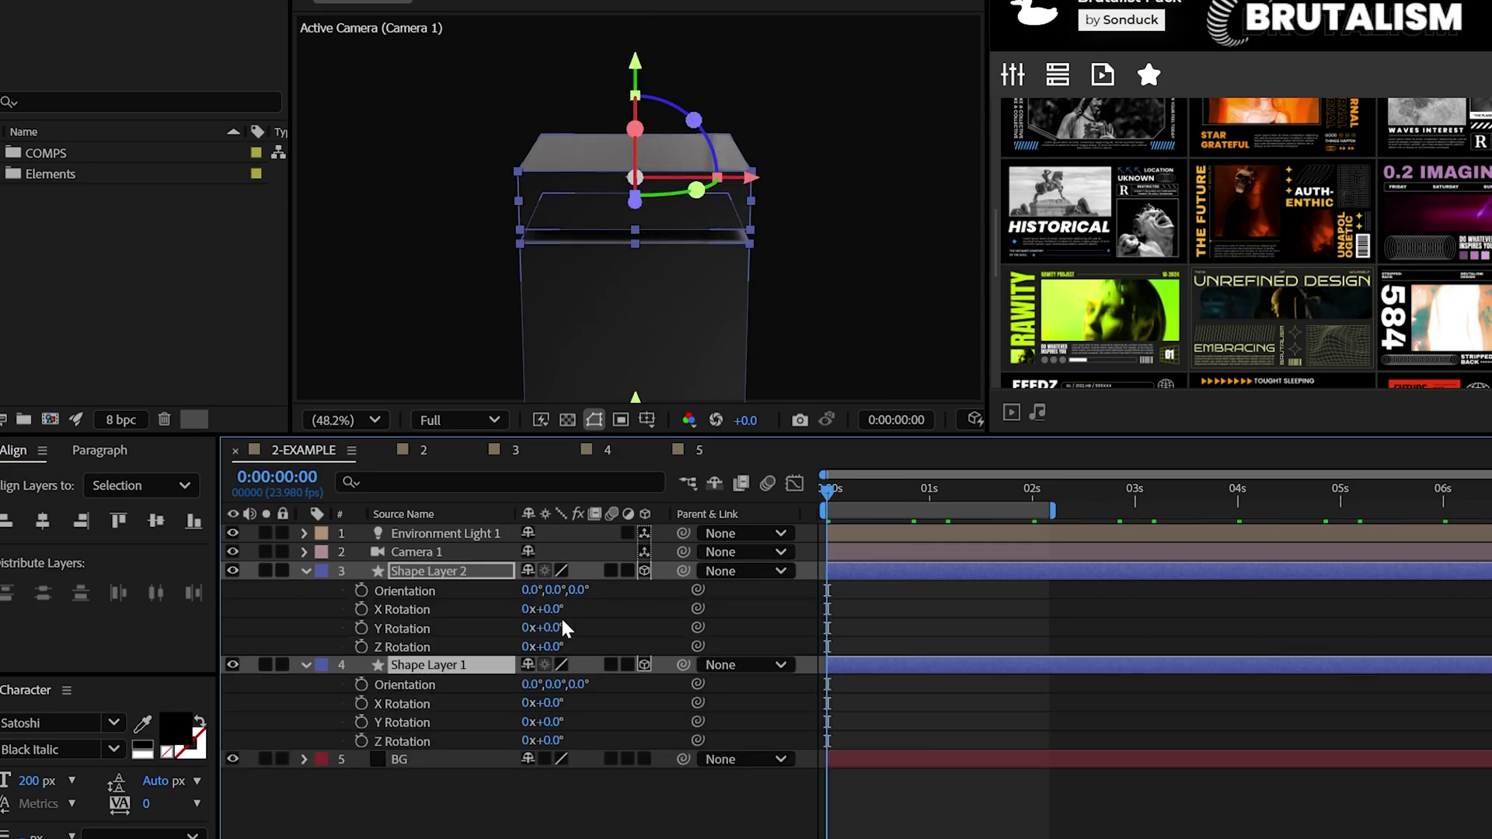
pyautogui.moveTo(662, 626); pyautogui.dragTo(614, 626)
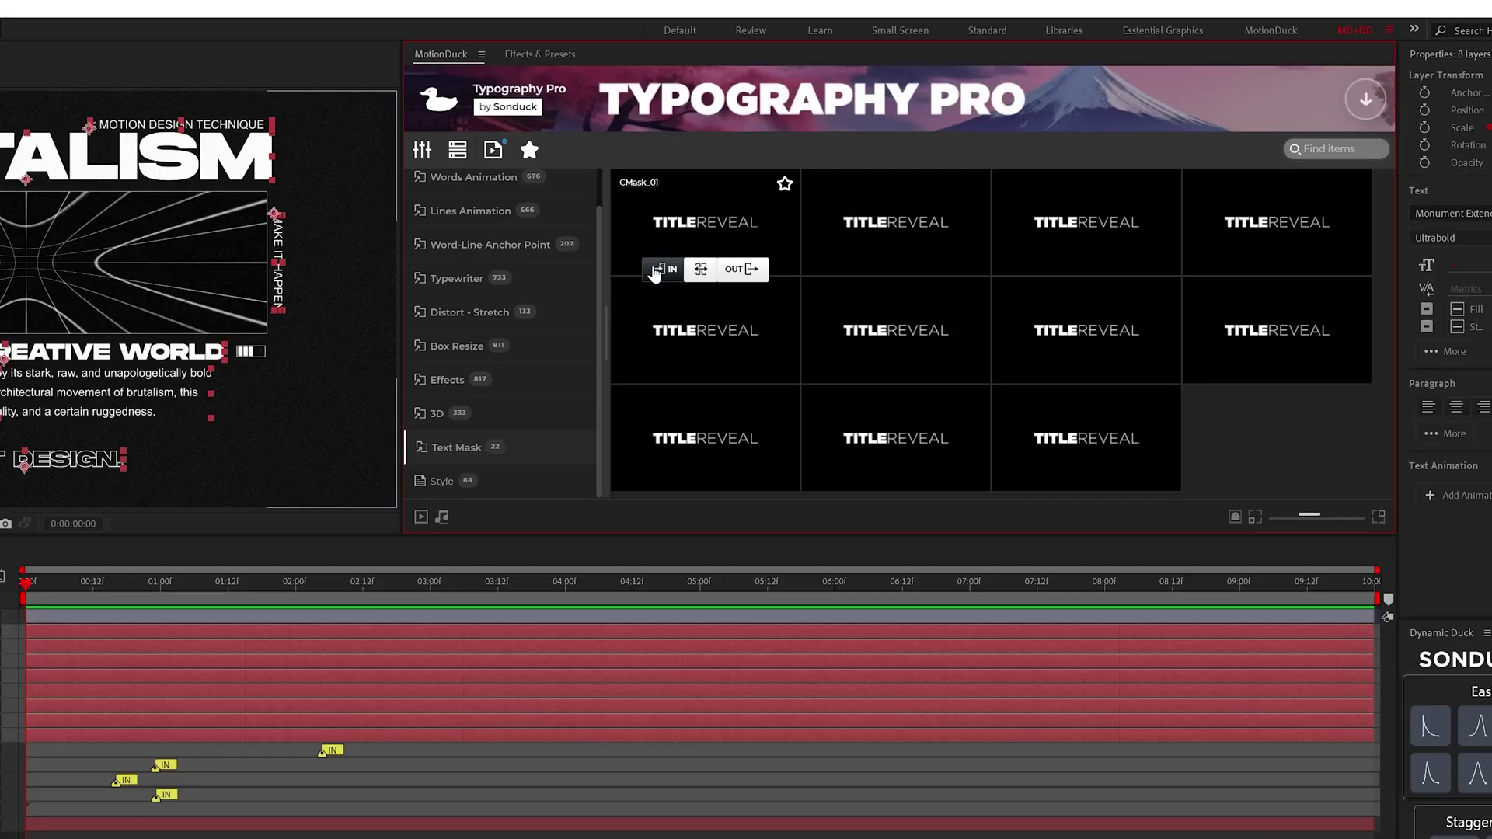
# Preview the title template animation.
pyautogui.click(655, 272)
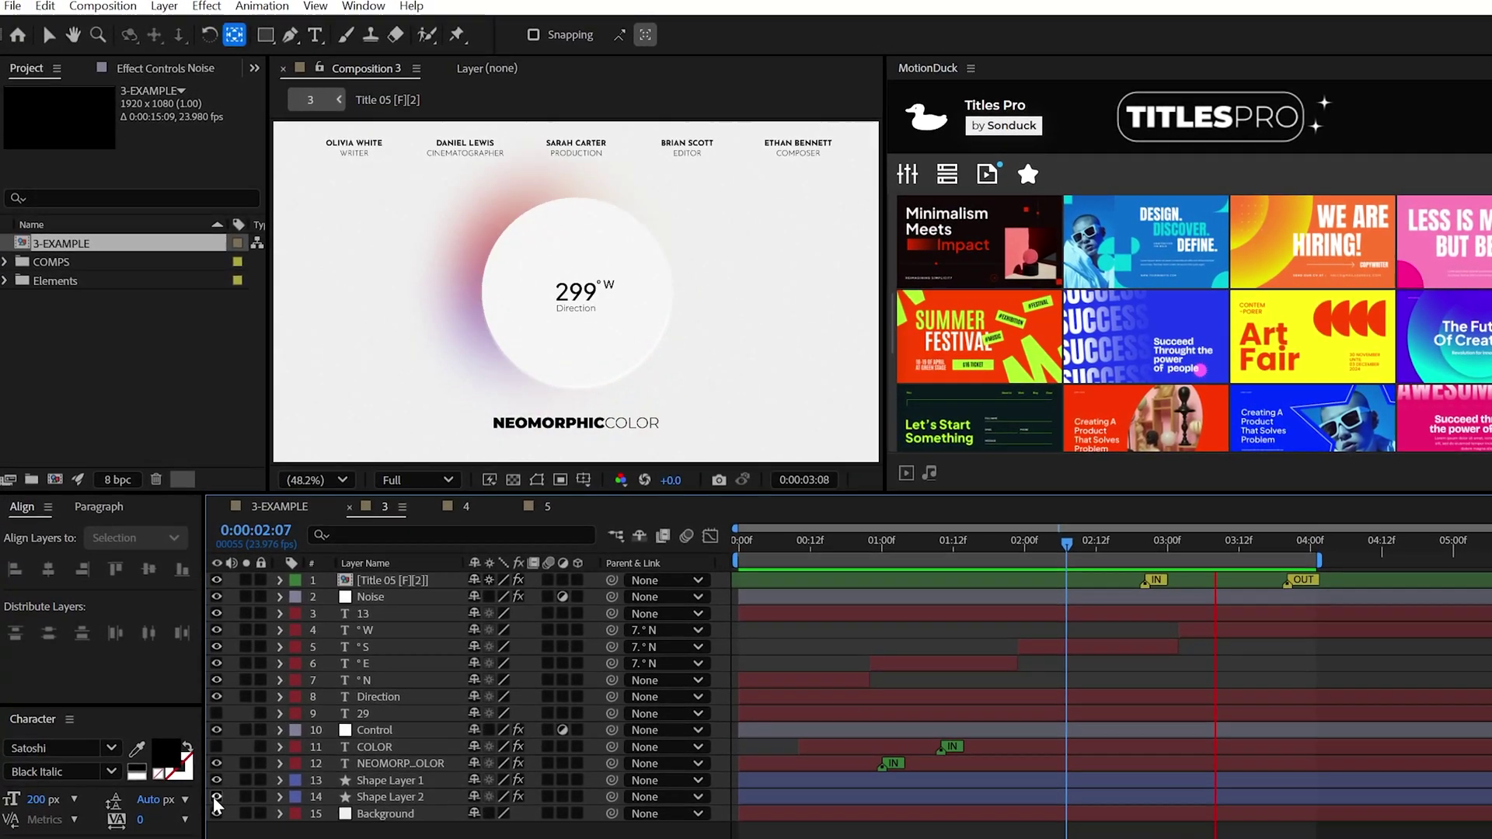
# Add a white solid and draw a white-filled ellipse at the 3-EXAMPLE composition centre.
pyautogui.click(162, 6)
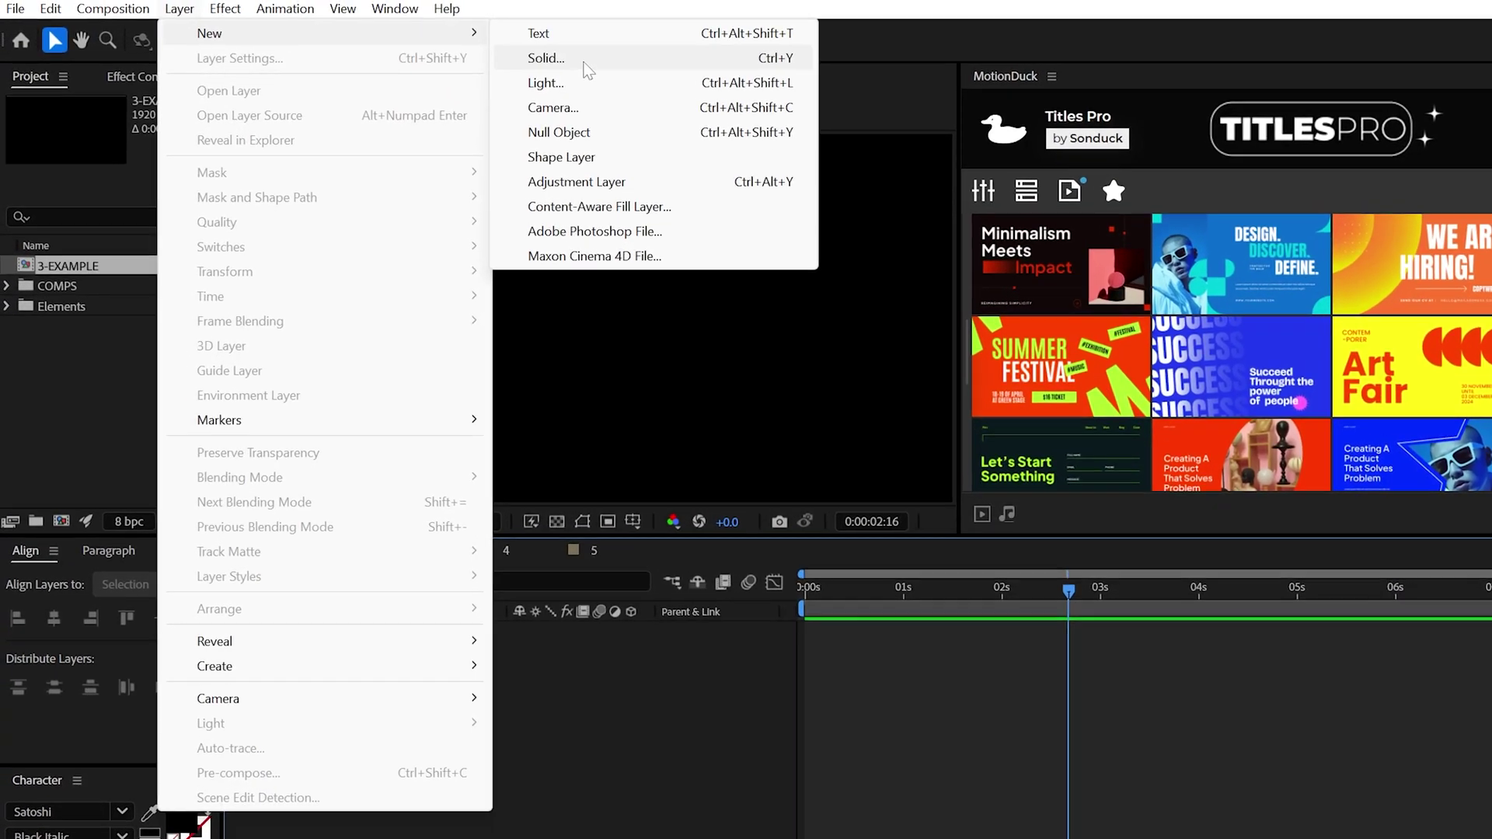
pyautogui.click(519, 52)
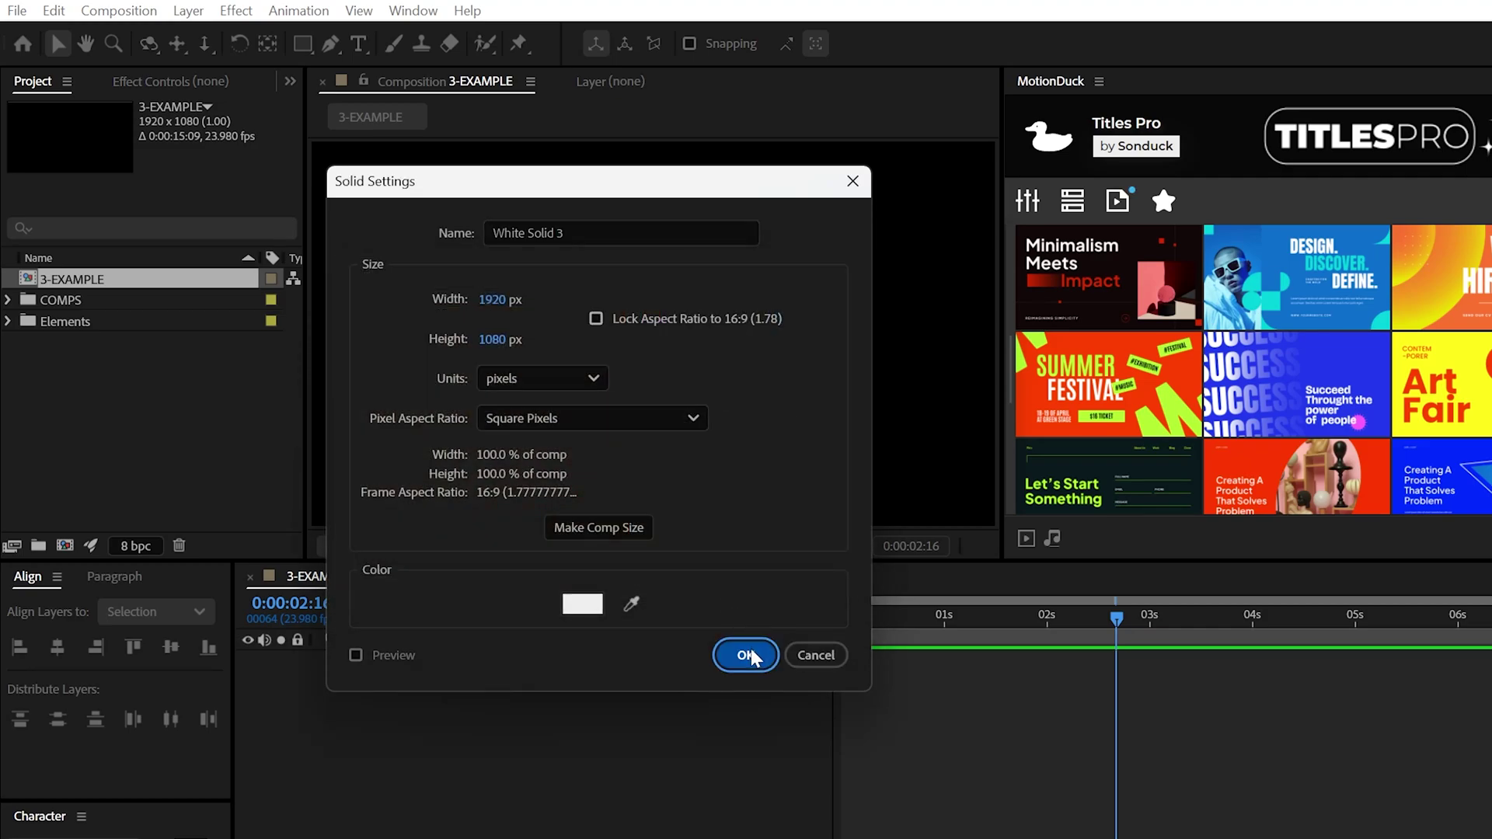
pyautogui.click(304, 43)
pyautogui.click(371, 91)
pyautogui.click(695, 44)
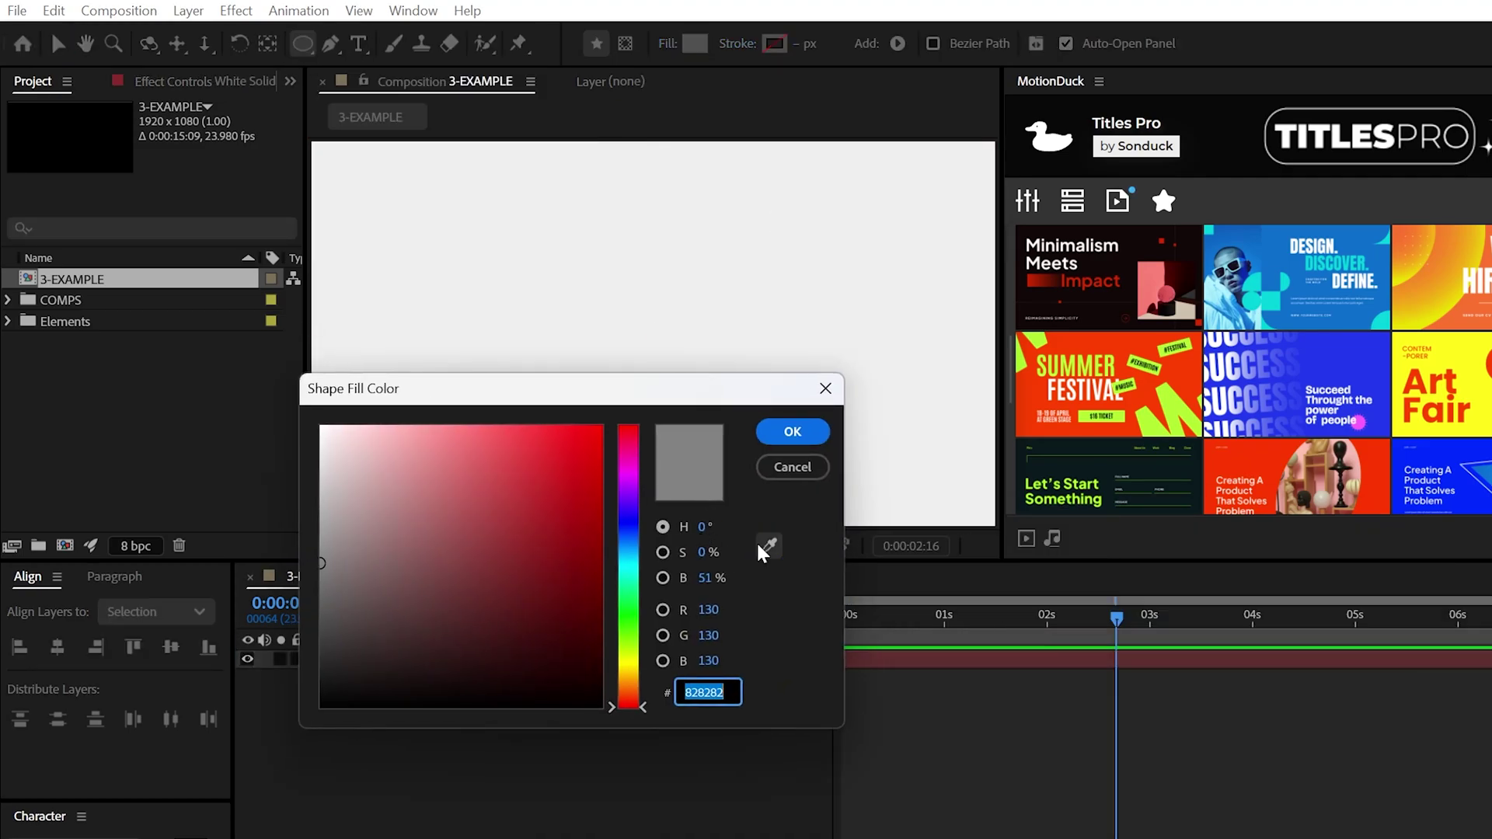
pyautogui.click(792, 432)
pyautogui.moveTo(653, 334); pyautogui.dragTo(759, 444)
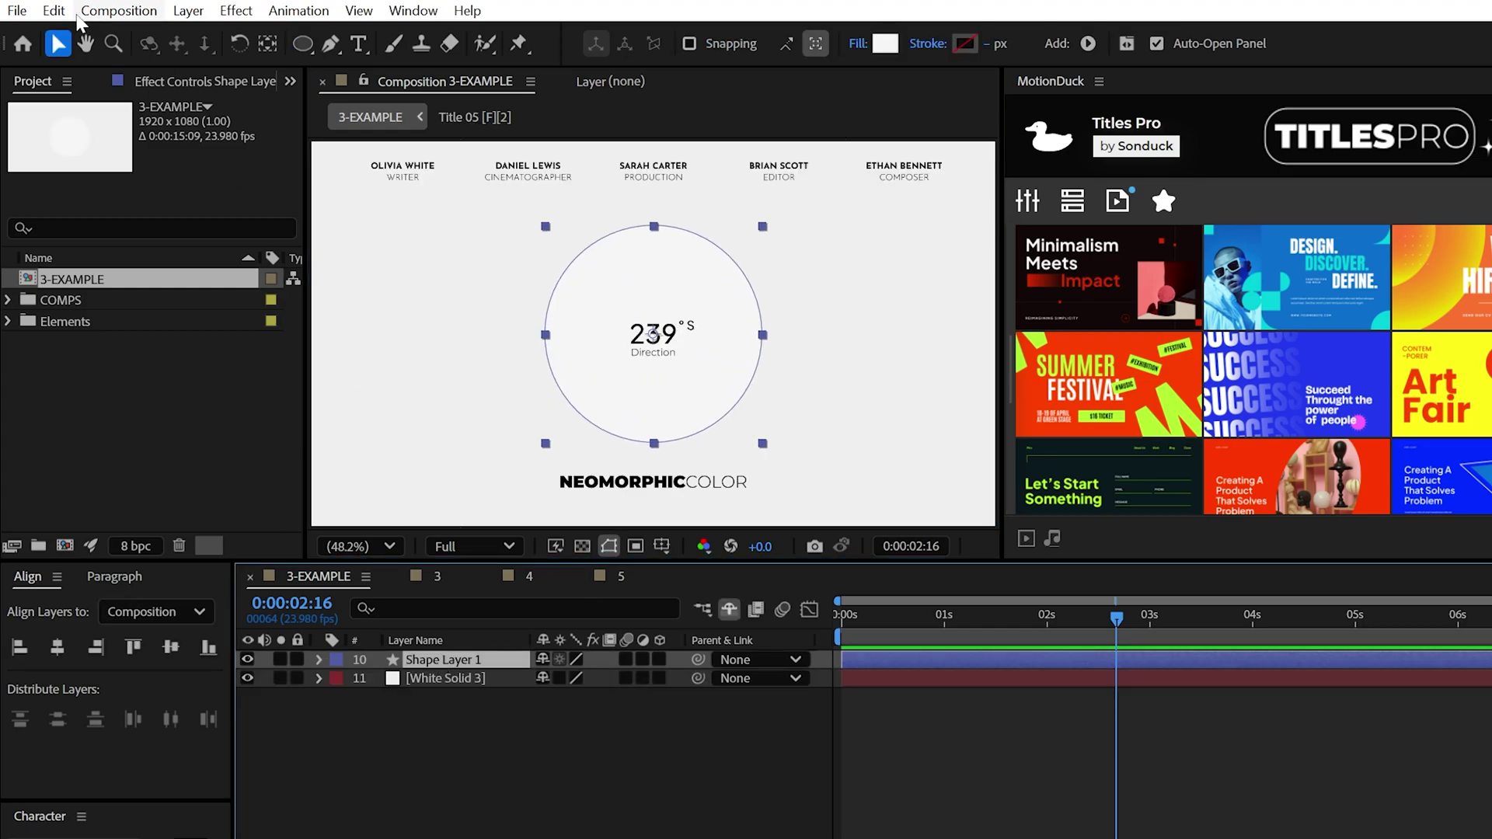
# Duplicate Shape Layer 1 and give the copy a white Drop Shadow.
pyautogui.click(54, 10)
pyautogui.click(117, 340)
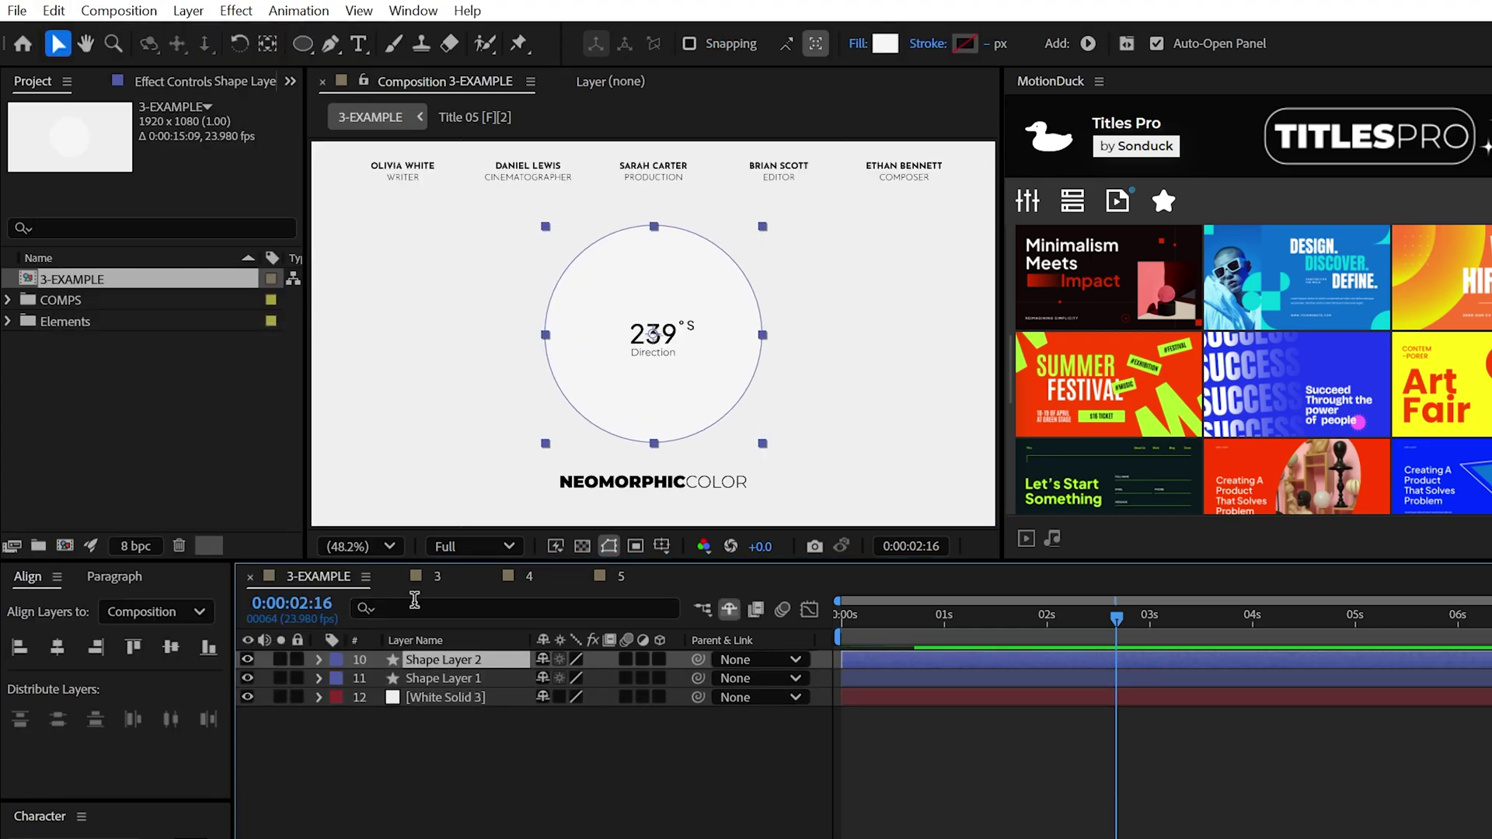
pyautogui.click(237, 10)
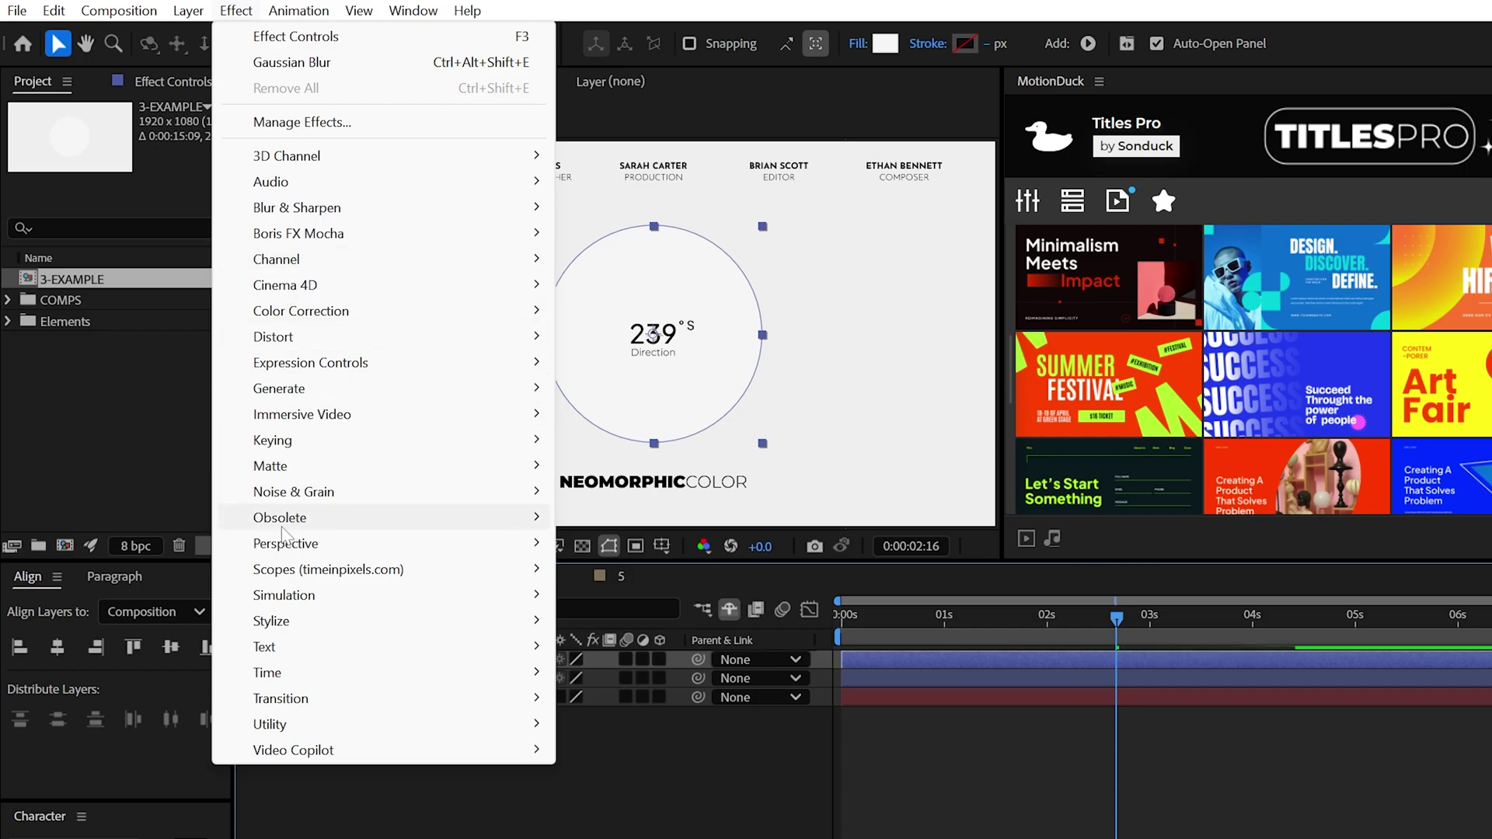
pyautogui.moveTo(285, 542)
pyautogui.click(633, 753)
pyautogui.click(181, 144)
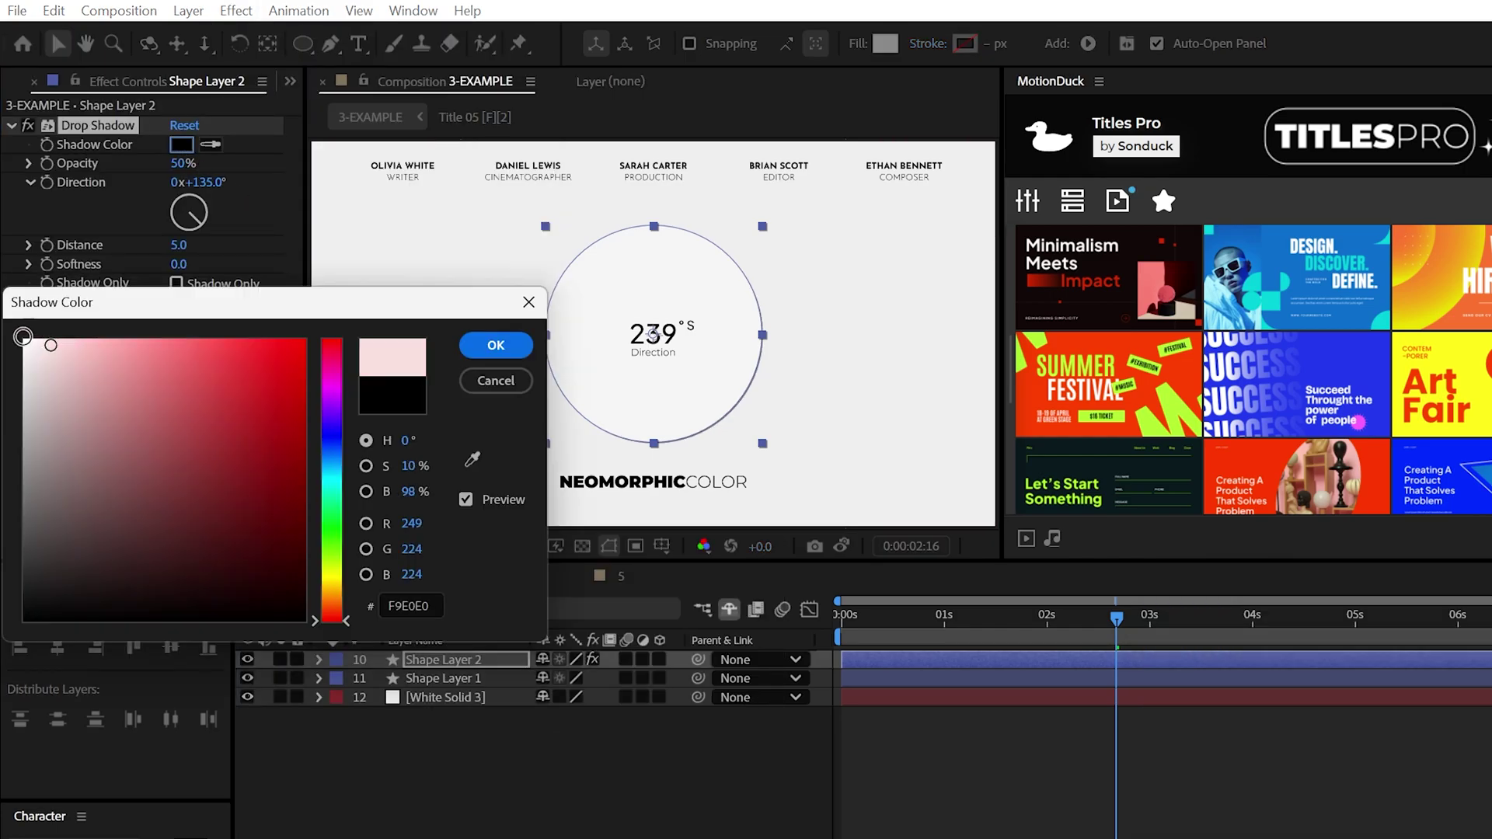
pyautogui.click(483, 345)
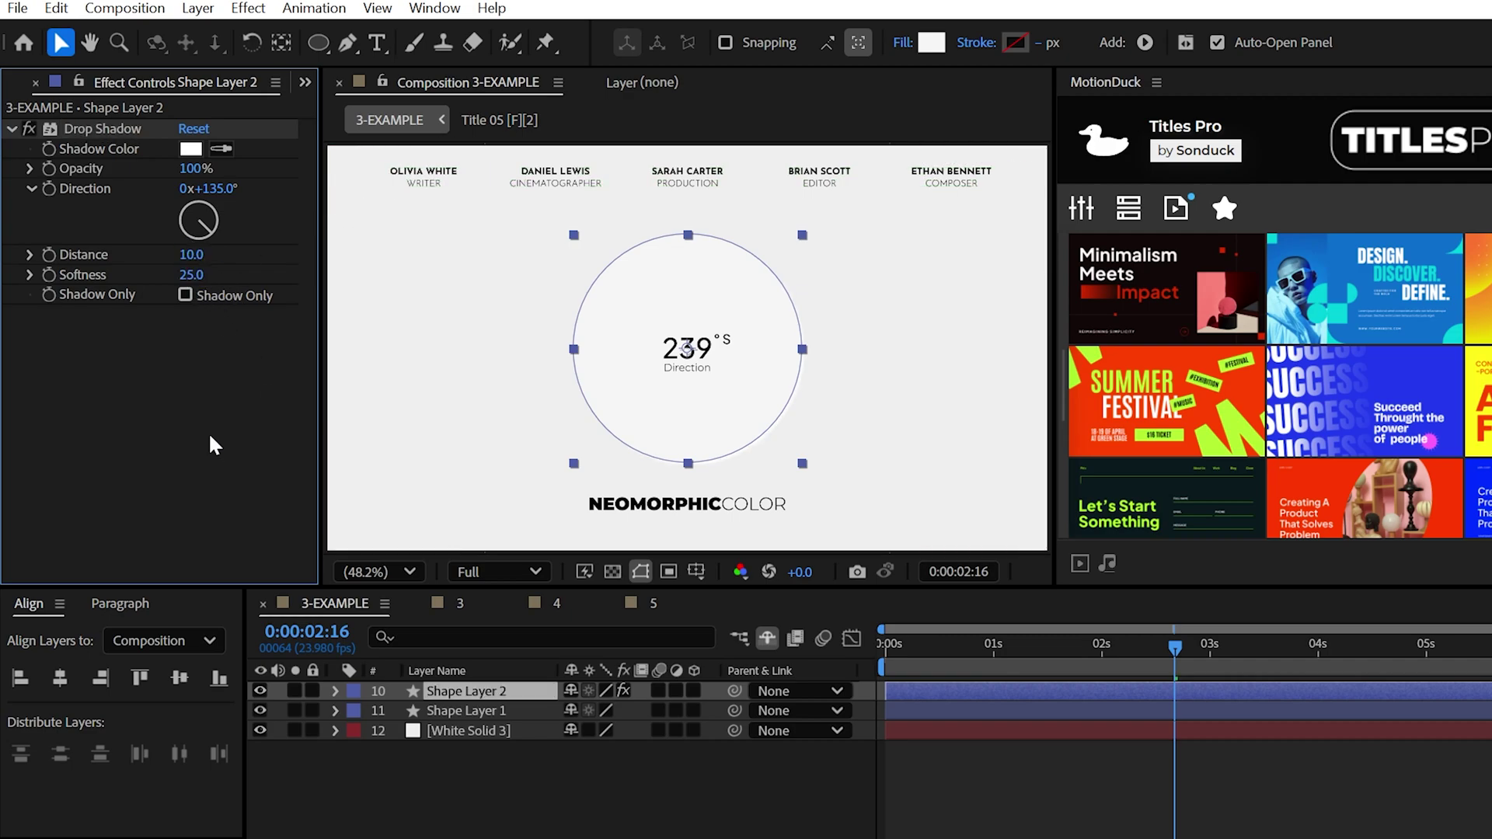
# Hide Shape Layer 2 and apply a 4-Color Gradient to Shape Layer 1.
pyautogui.click(390, 709)
pyautogui.click(260, 691)
pyautogui.click(245, 11)
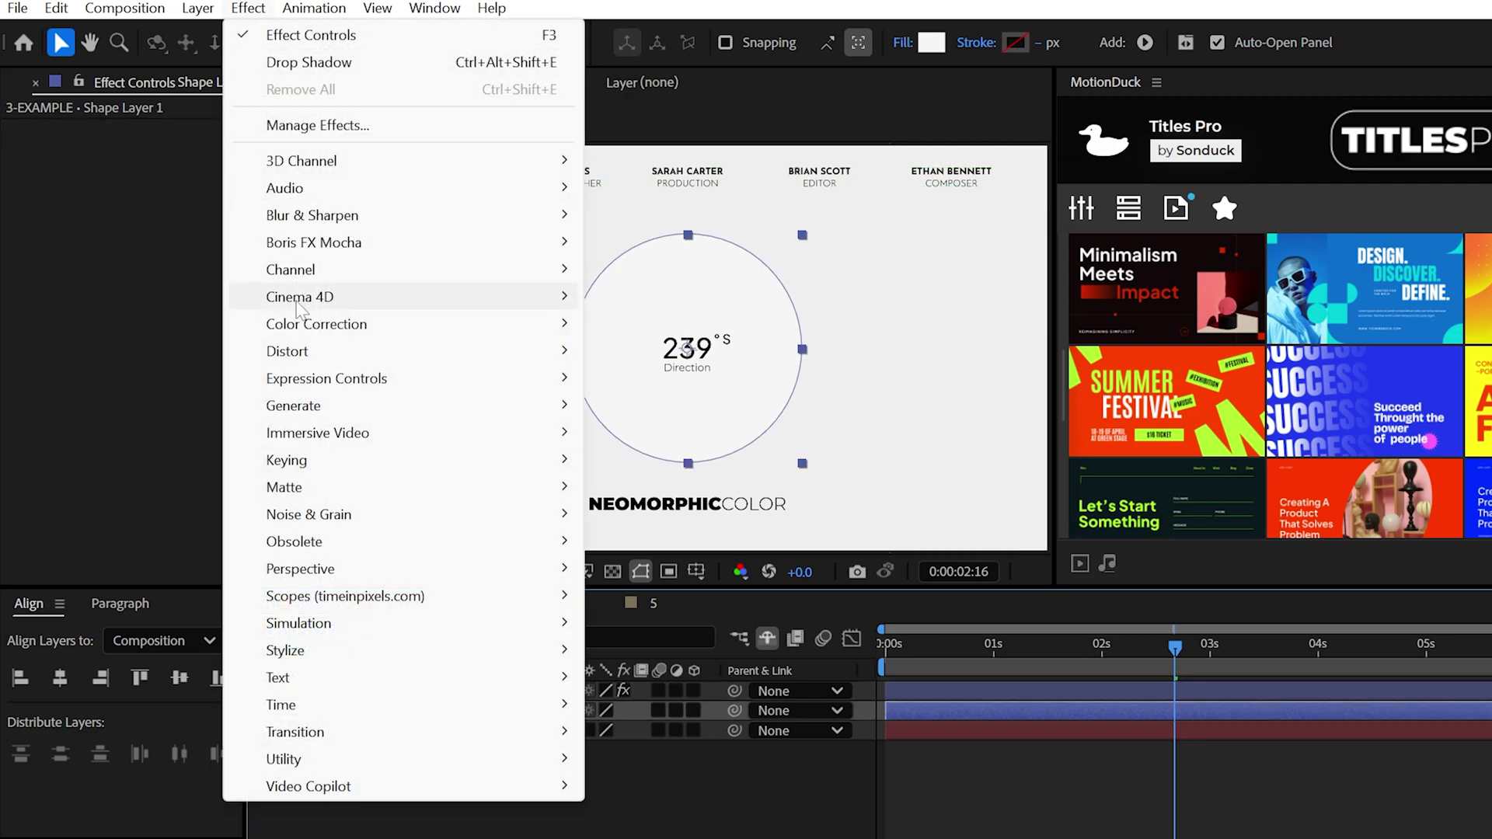
pyautogui.moveTo(516, 407)
pyautogui.click(661, 492)
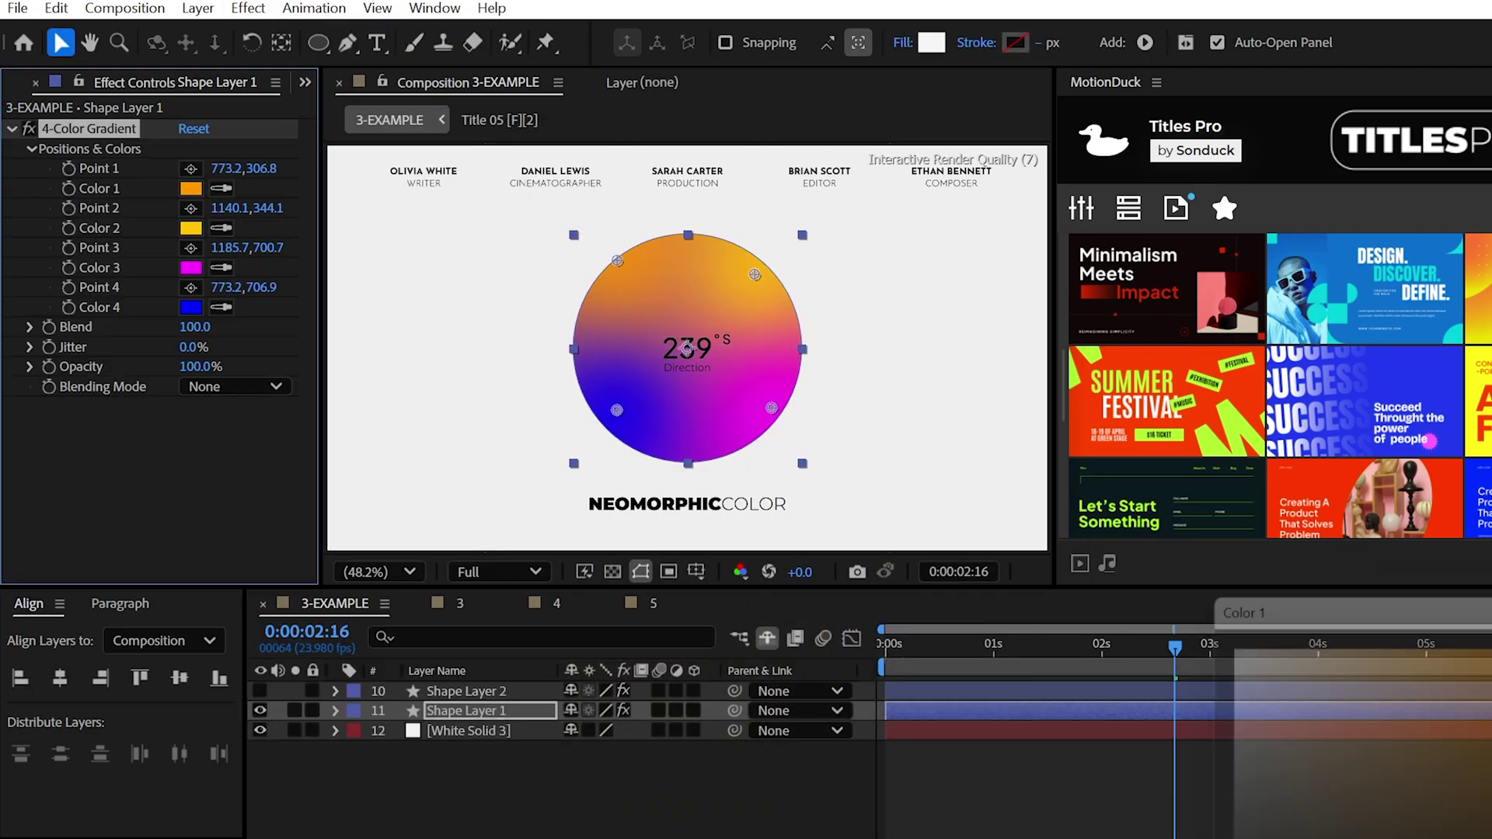
# Add a Gaussian Blur with blurriness 284 to Shape Layer 1 and deselect it.
pyautogui.click(242, 17)
pyautogui.moveTo(306, 218)
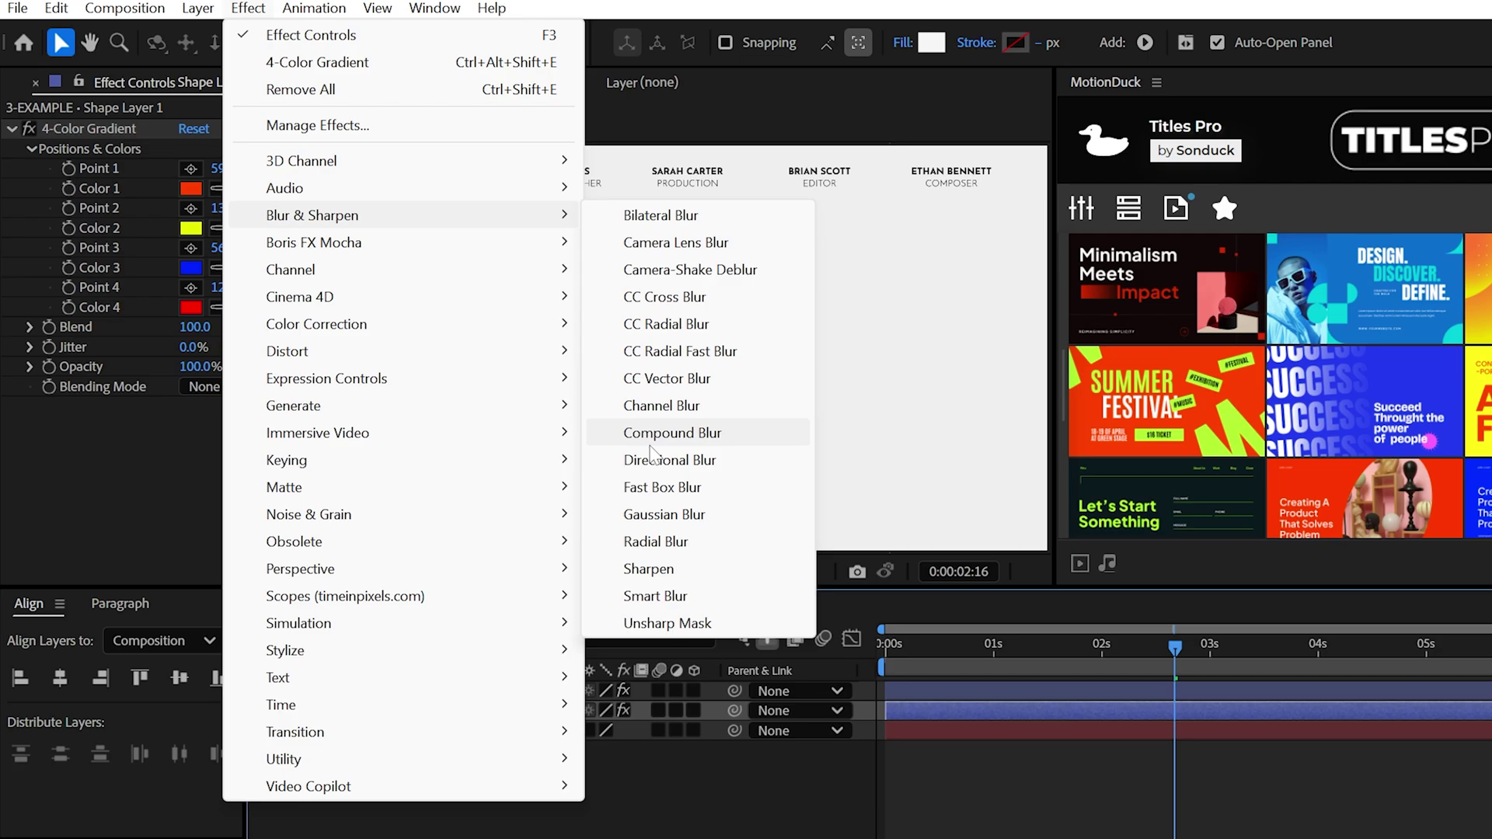
pyautogui.click(659, 514)
pyautogui.click(11, 128)
pyautogui.moveTo(194, 168); pyautogui.dragTo(491, 208)
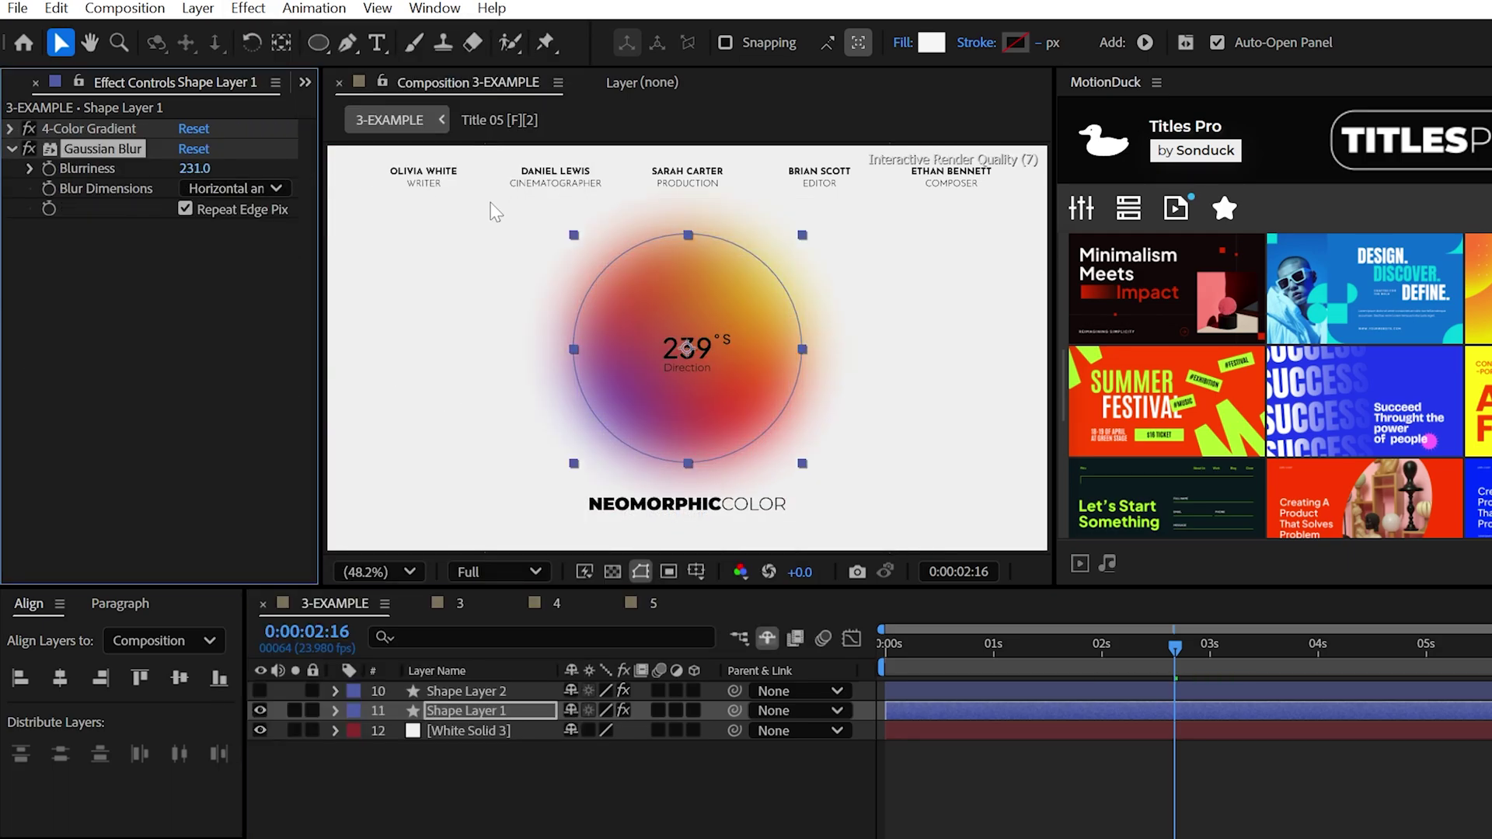
pyautogui.hotkey('ctrl', 'shift', 'a')
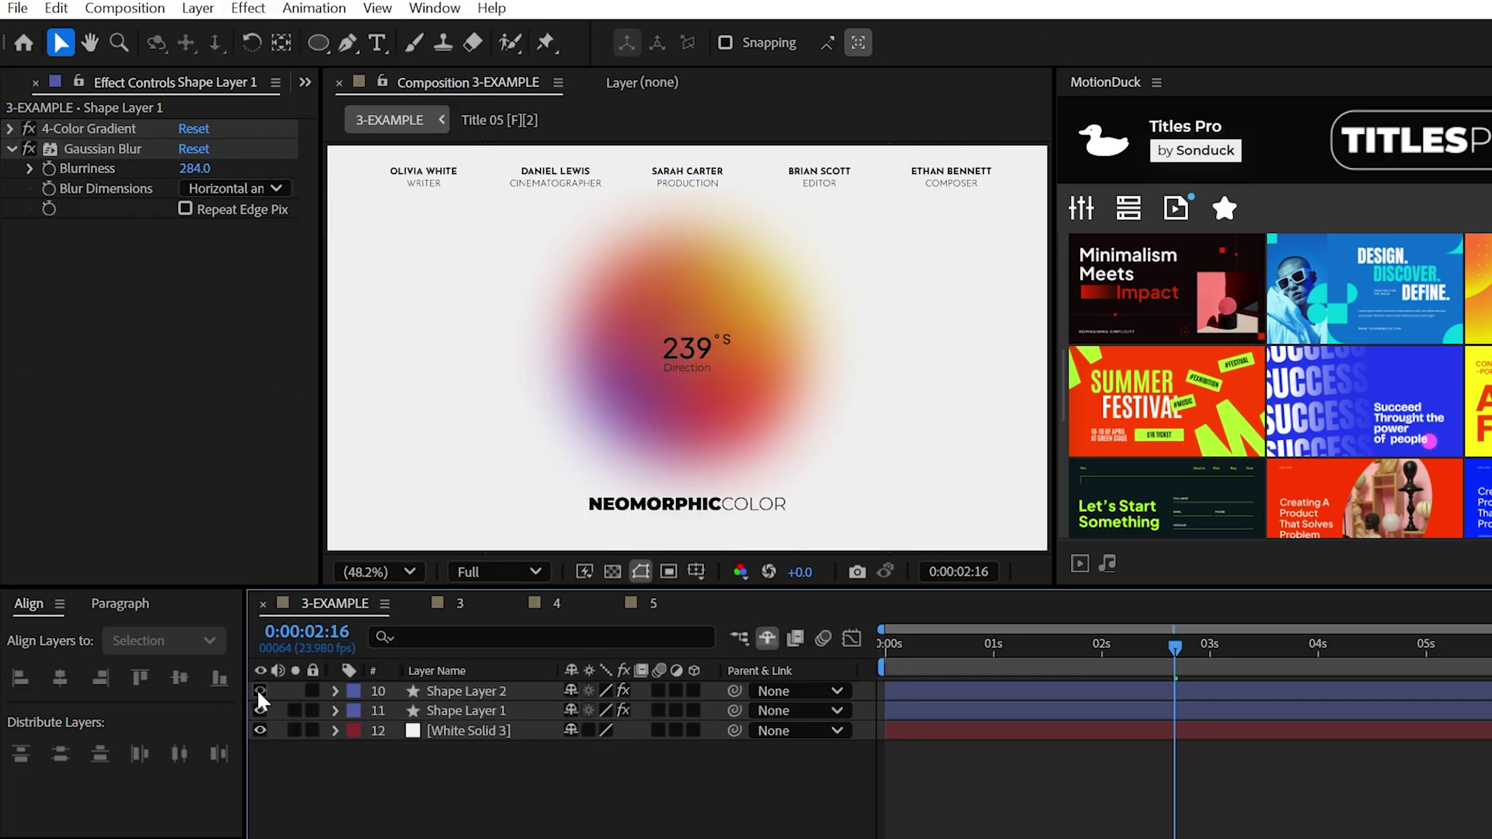
# Unhide Shape Layer 2, give Shape Layer 1 a Radial Wipe at about 250°, and preview.
pyautogui.click(259, 691)
pyautogui.click(466, 711)
pyautogui.click(247, 8)
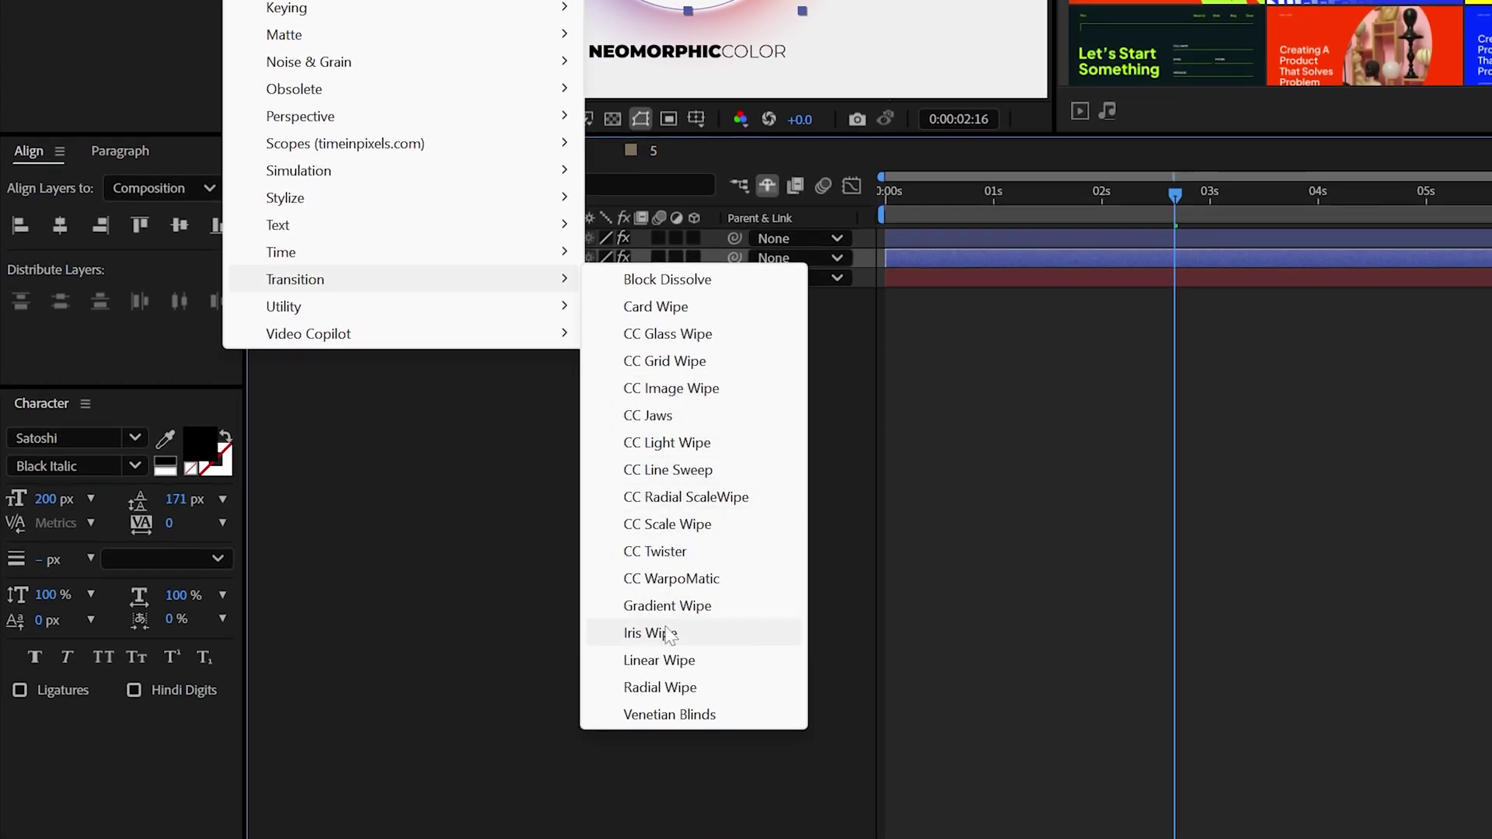
pyautogui.click(660, 687)
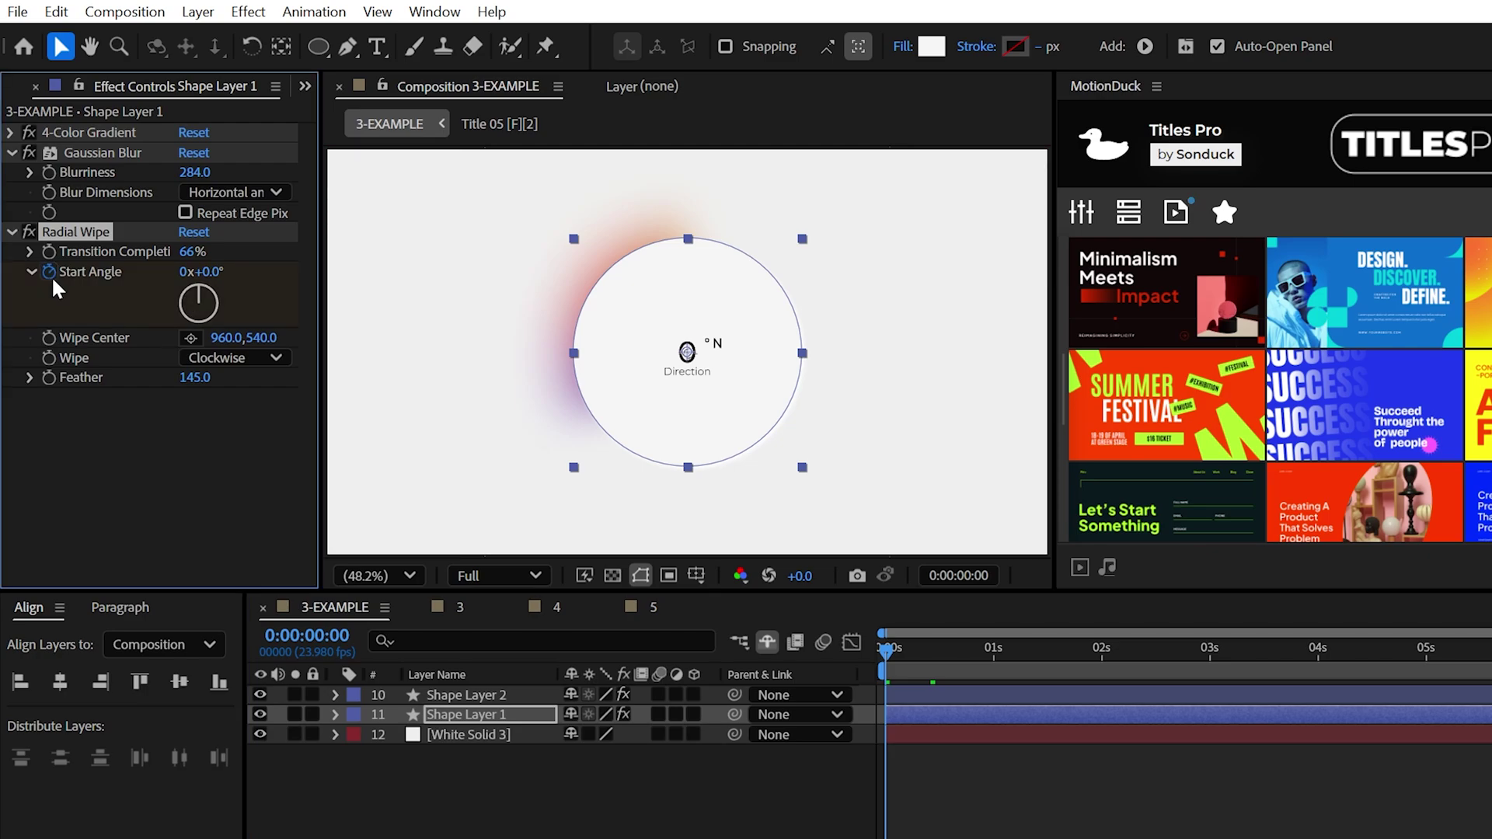
pyautogui.moveTo(244, 274); pyautogui.dragTo(551, 324)
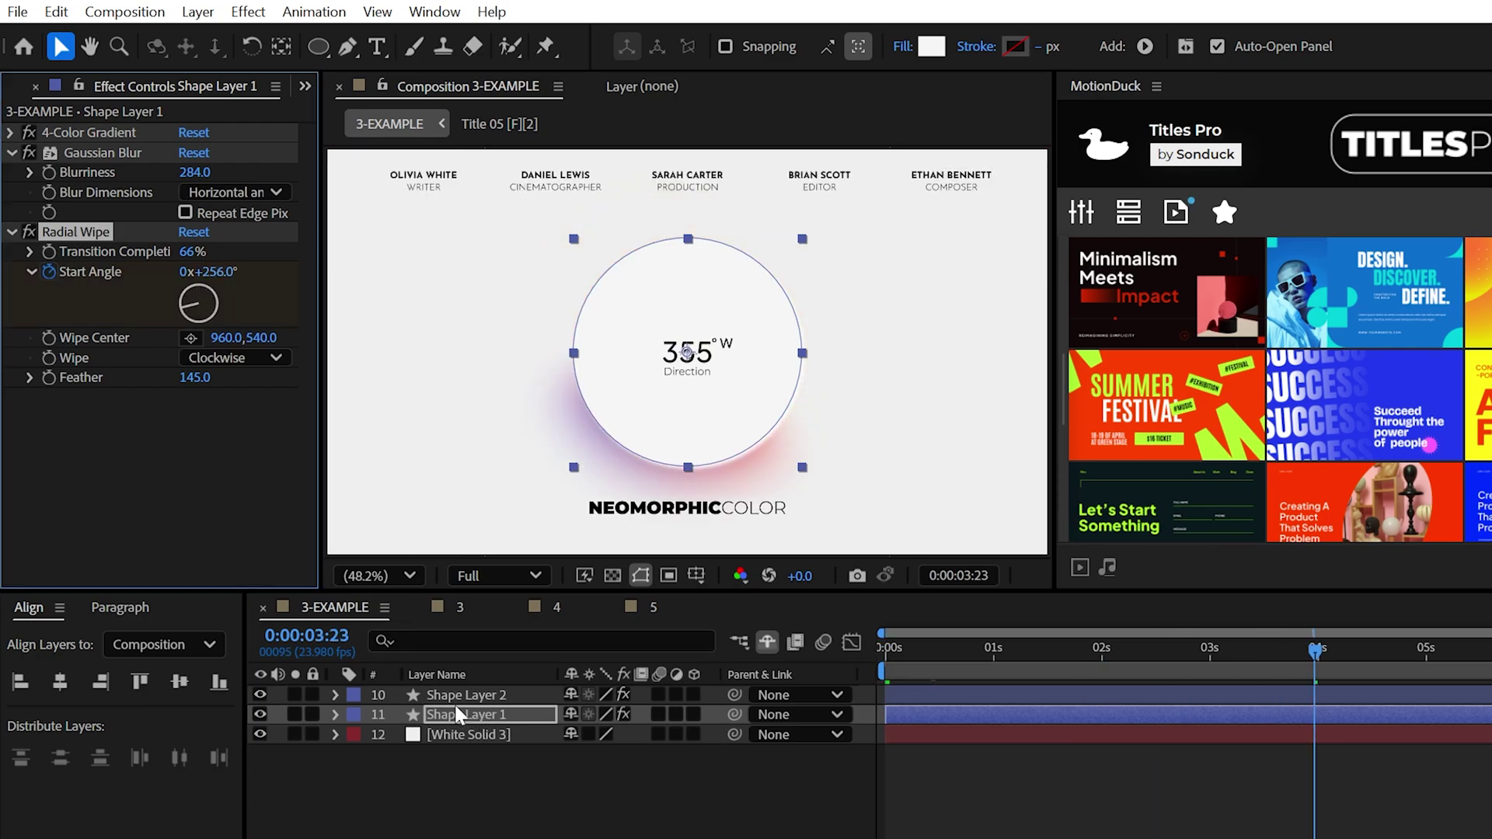
pyautogui.press('Home')
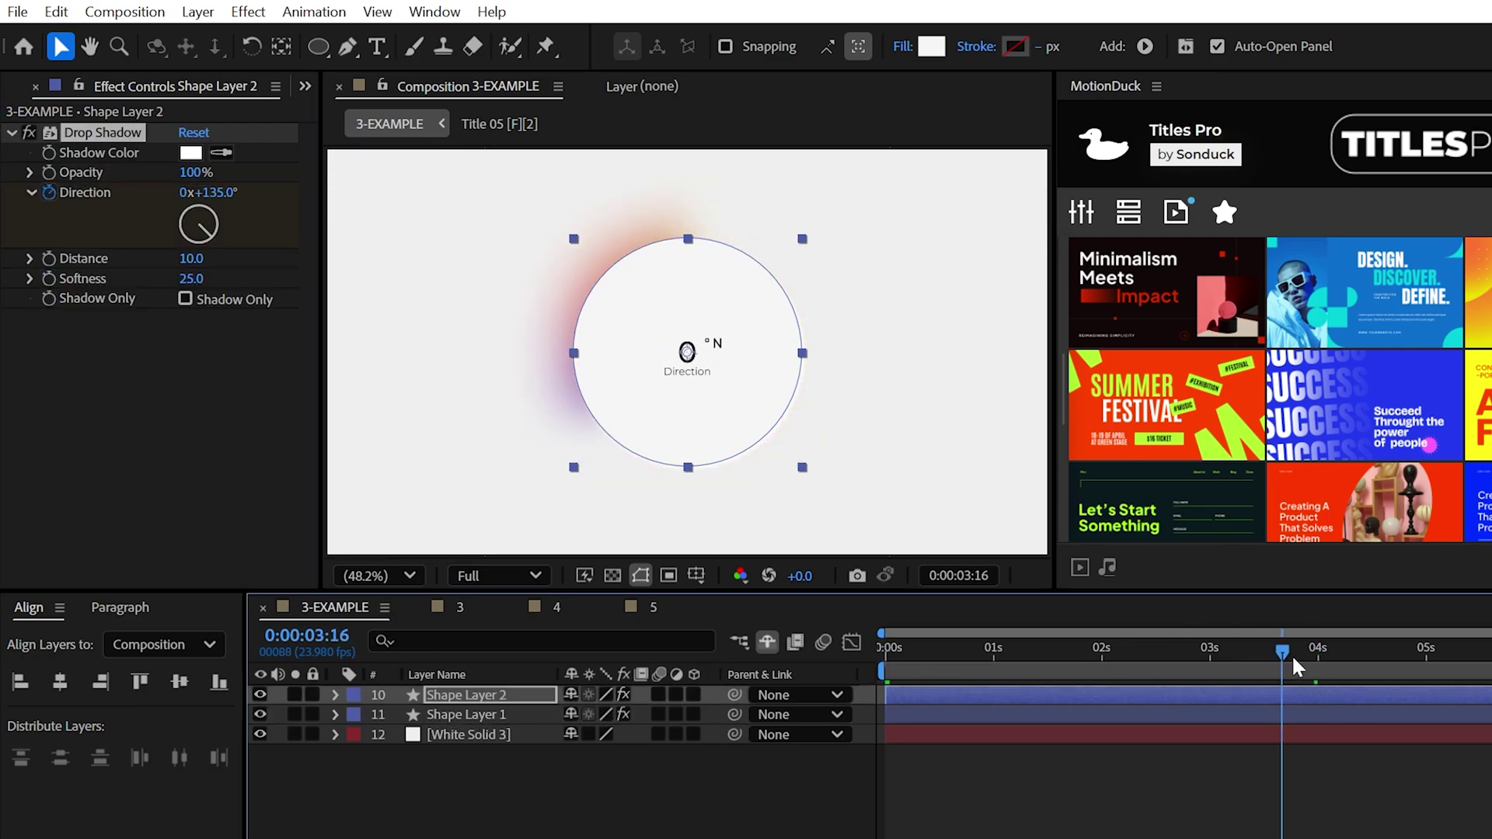
pyautogui.moveTo(1294, 667); pyautogui.dragTo(1322, 667)
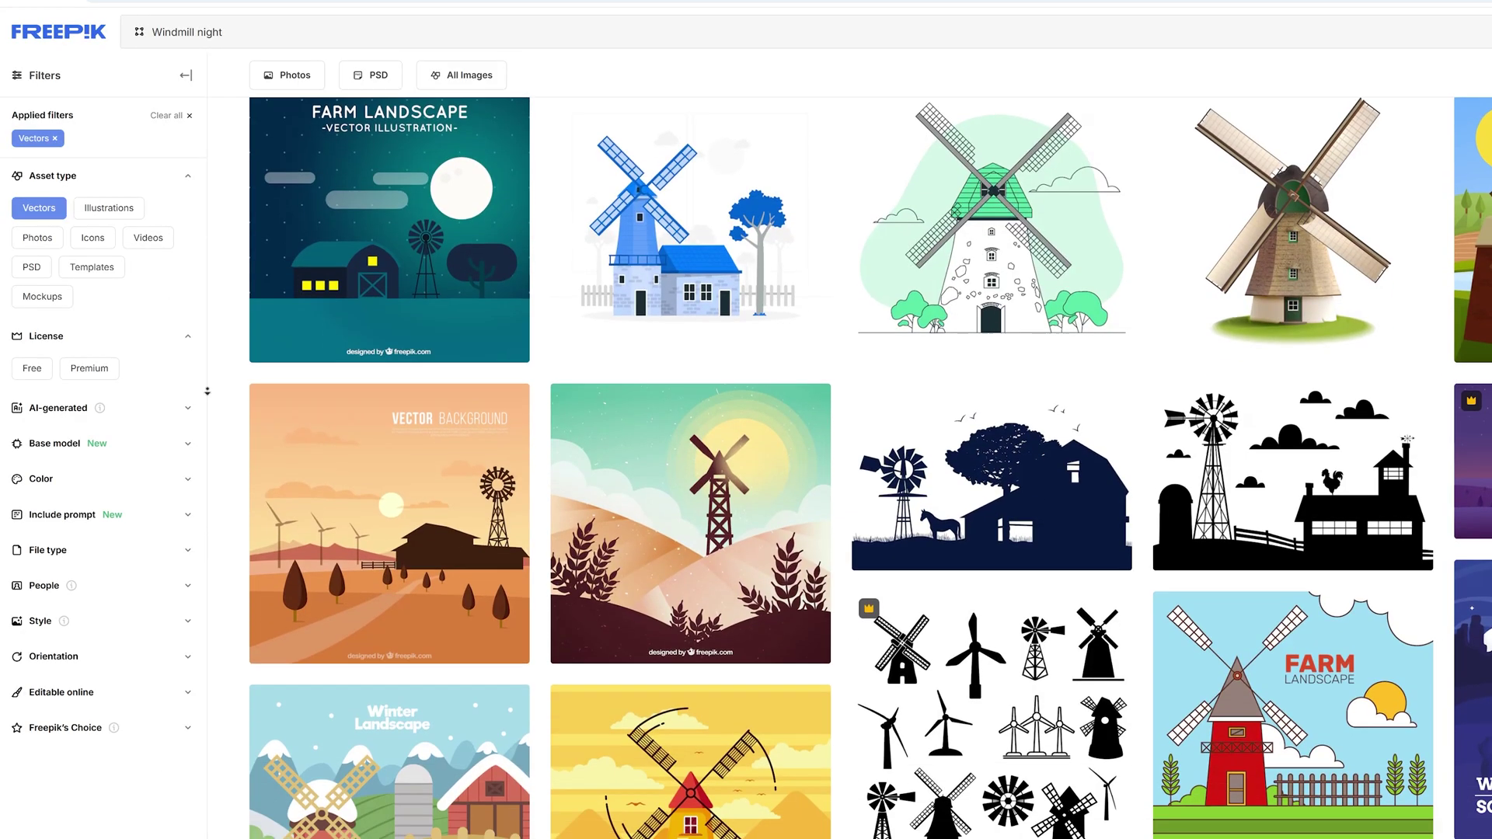
# Browse the 'Windmill night' vector results, then open VectorScene.ai in Illustrator.
pyautogui.scroll(-10, 207, 391)
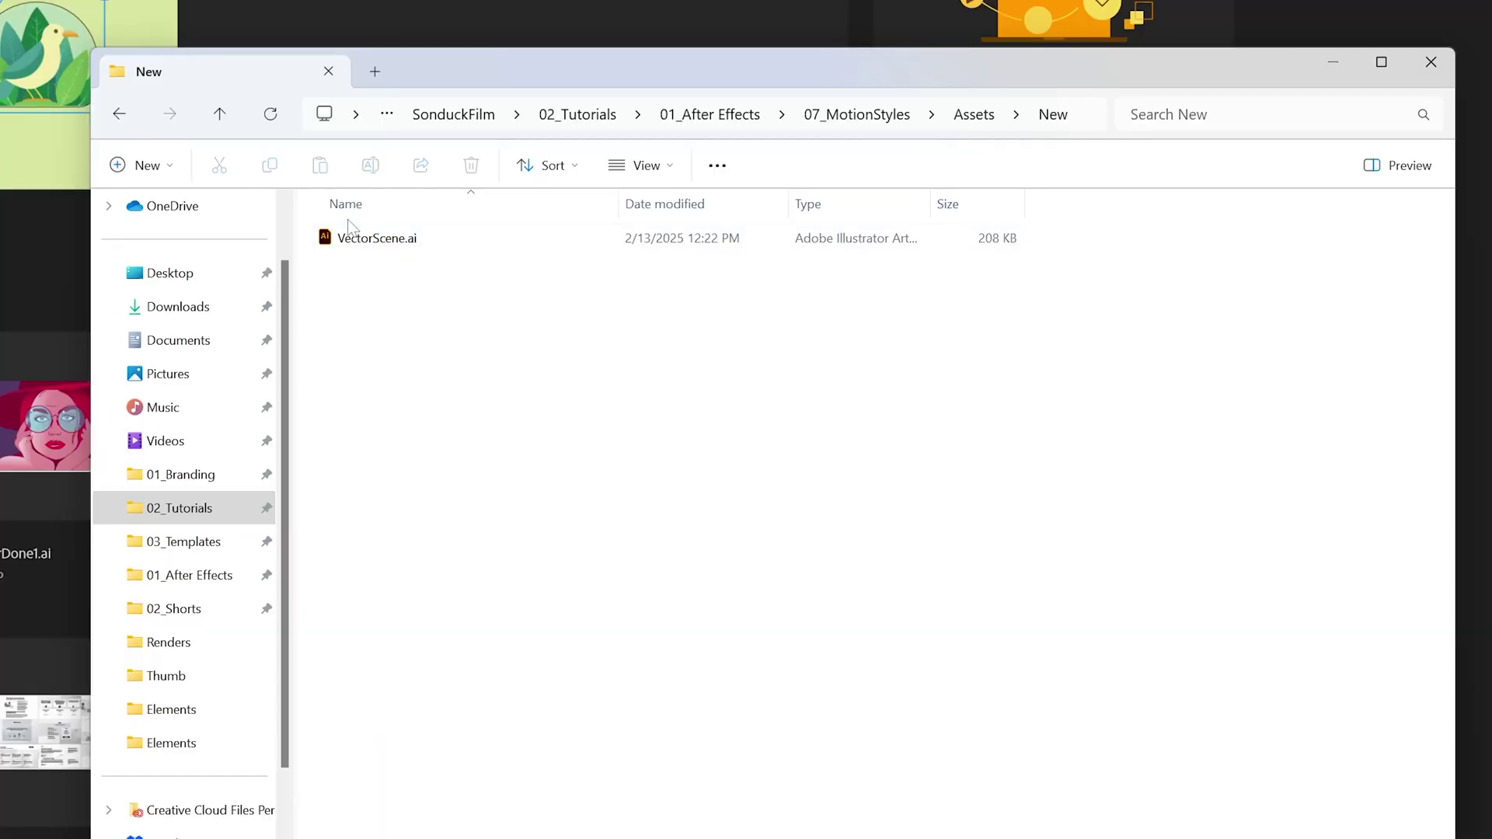
pyautogui.doubleClick(377, 238)
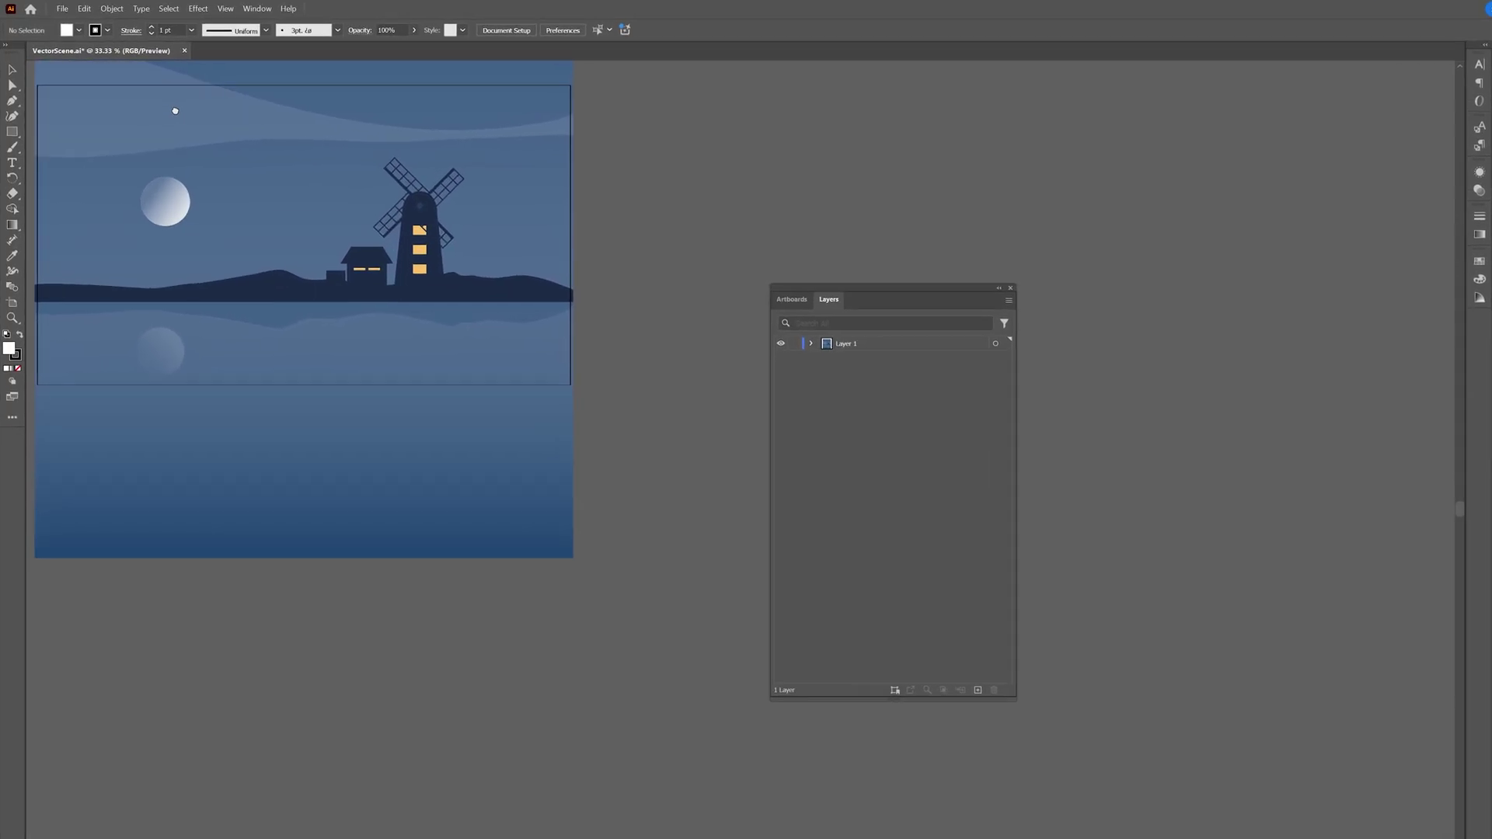
# Move the moon, stars and windmill groups out of Layer 1 into separate layers.
pyautogui.moveTo(862, 287); pyautogui.dragTo(647, 57)
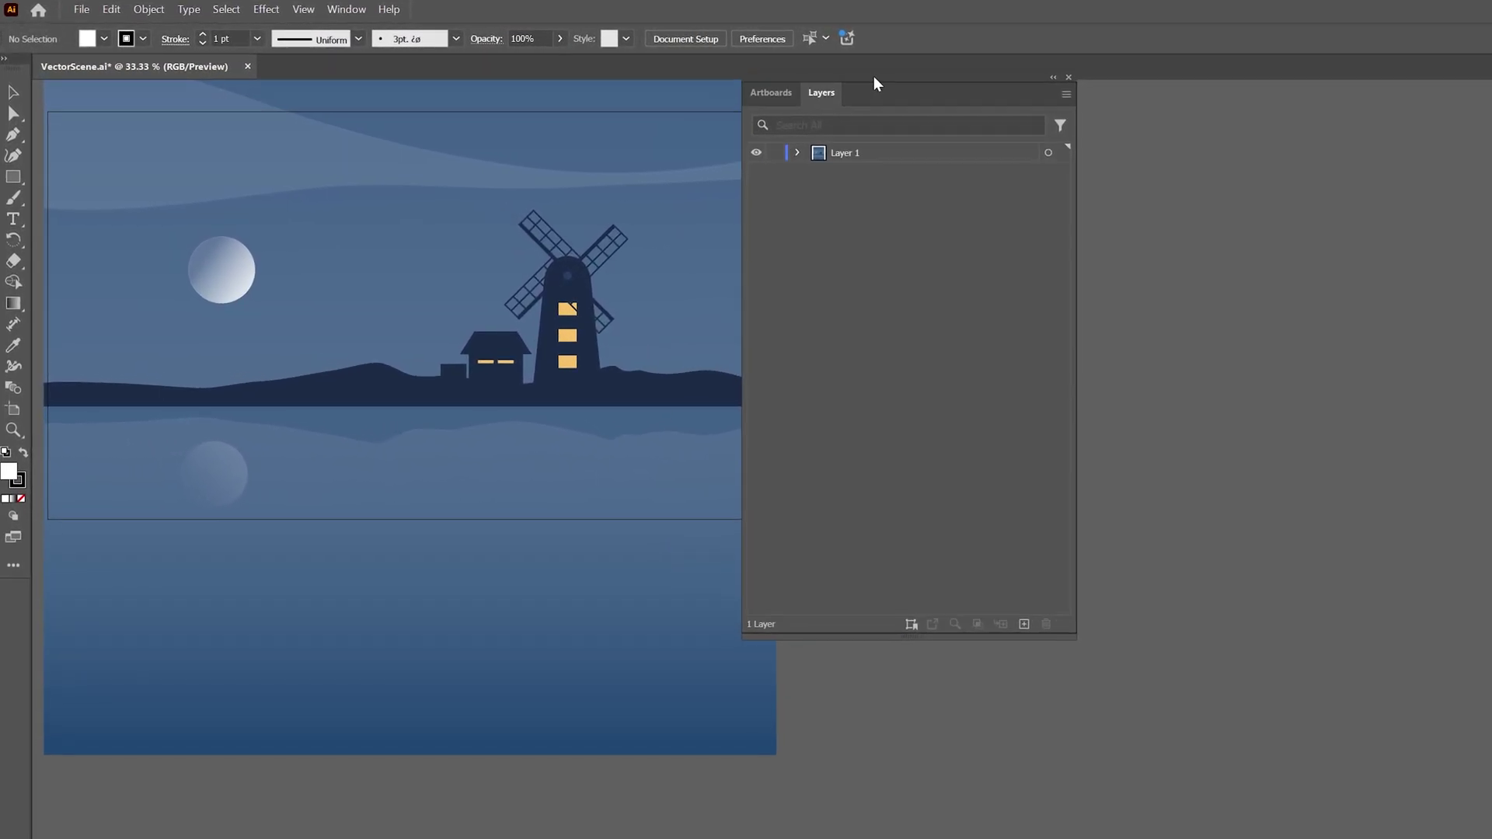
pyautogui.moveTo(874, 77); pyautogui.dragTo(918, 85)
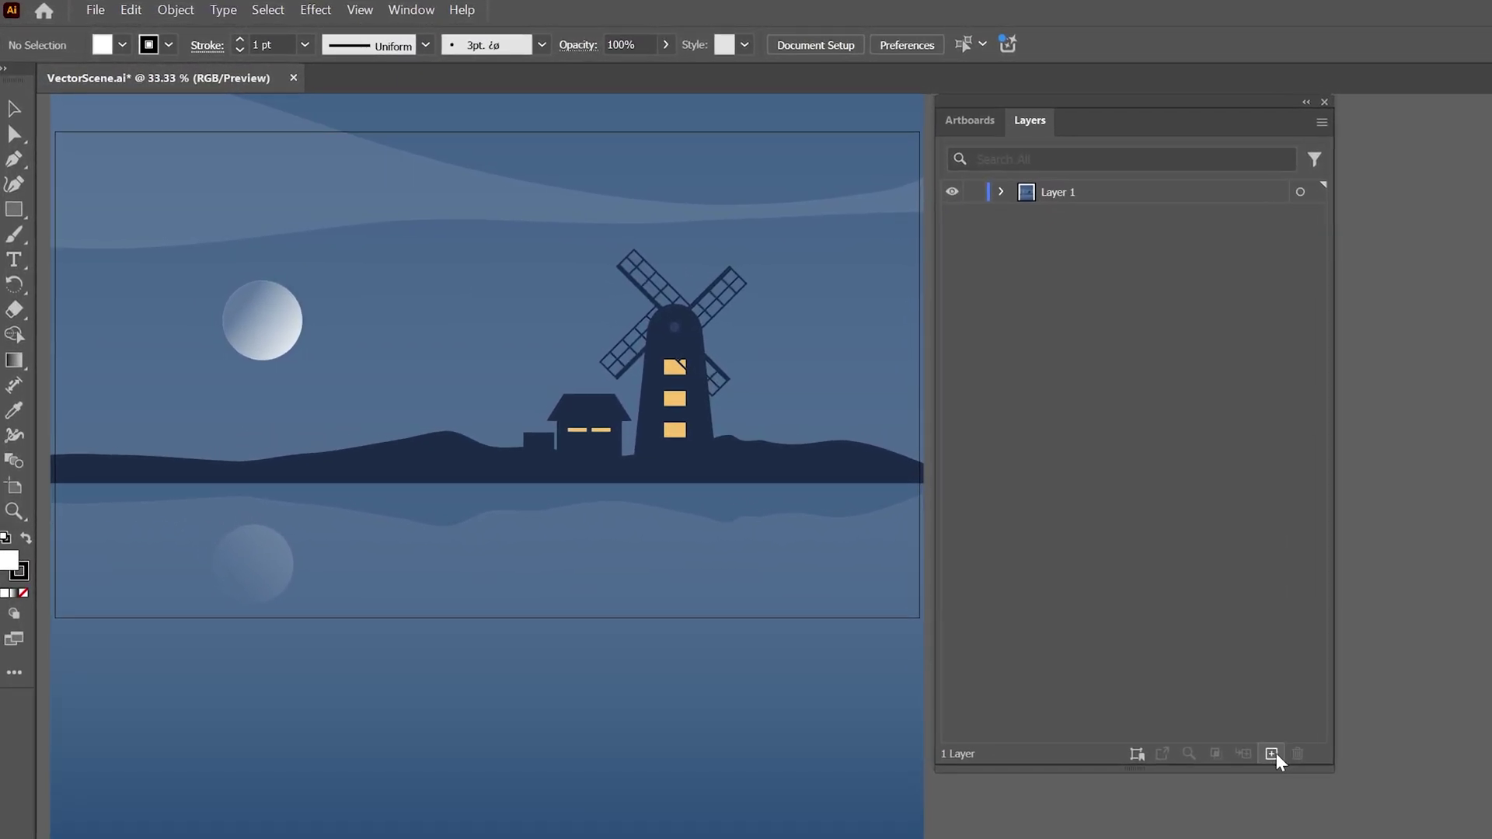
pyautogui.click(1001, 258)
pyautogui.moveTo(1094, 326); pyautogui.dragTo(952, 236)
pyautogui.moveTo(1096, 289); pyautogui.dragTo(981, 197)
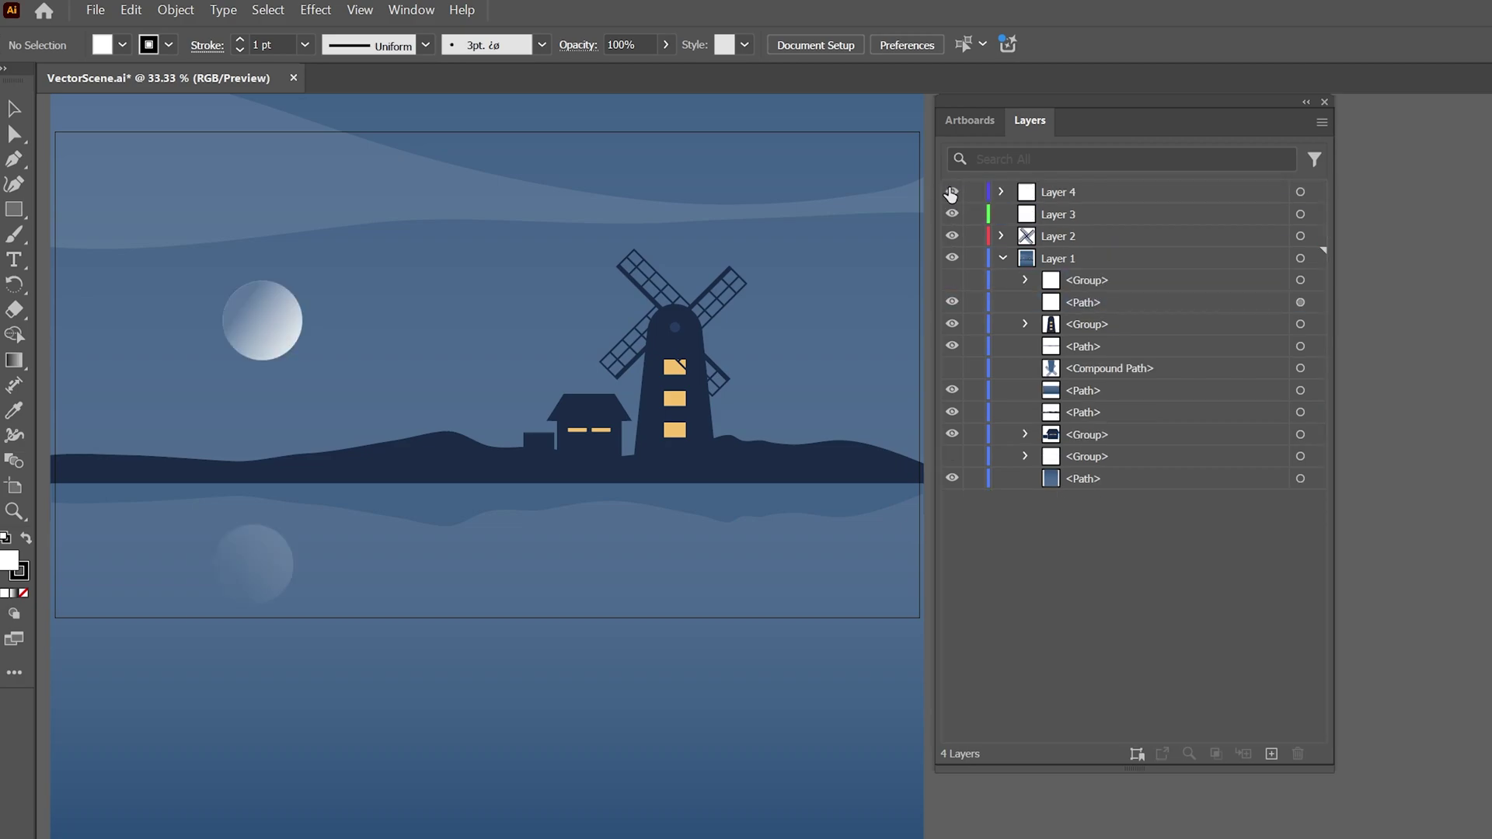
# Save the artwork as VectorScene.ai in Illustrator format and drag it into After Effects.
pyautogui.click(95, 9)
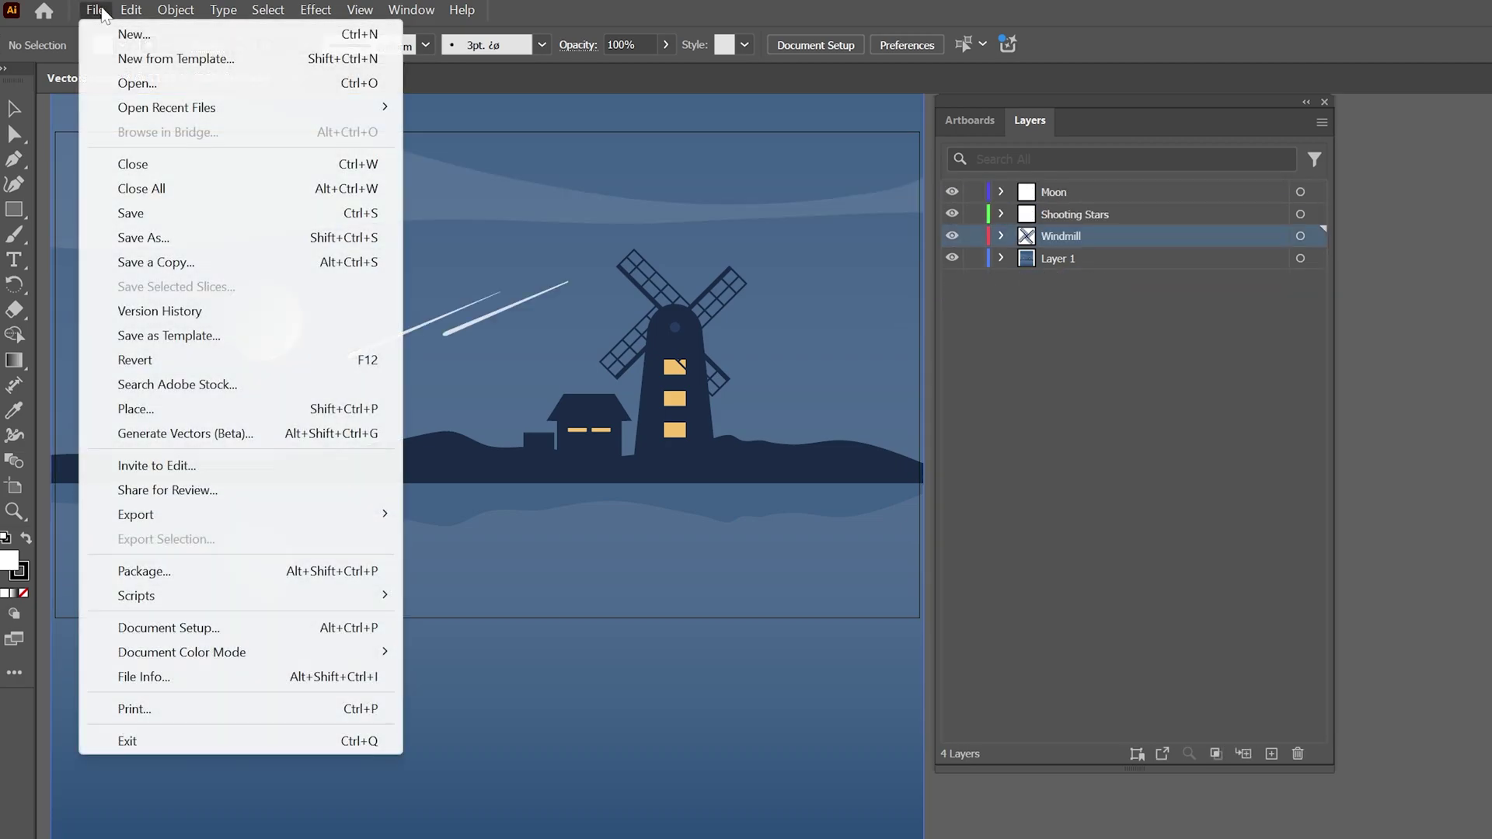
pyautogui.click(141, 238)
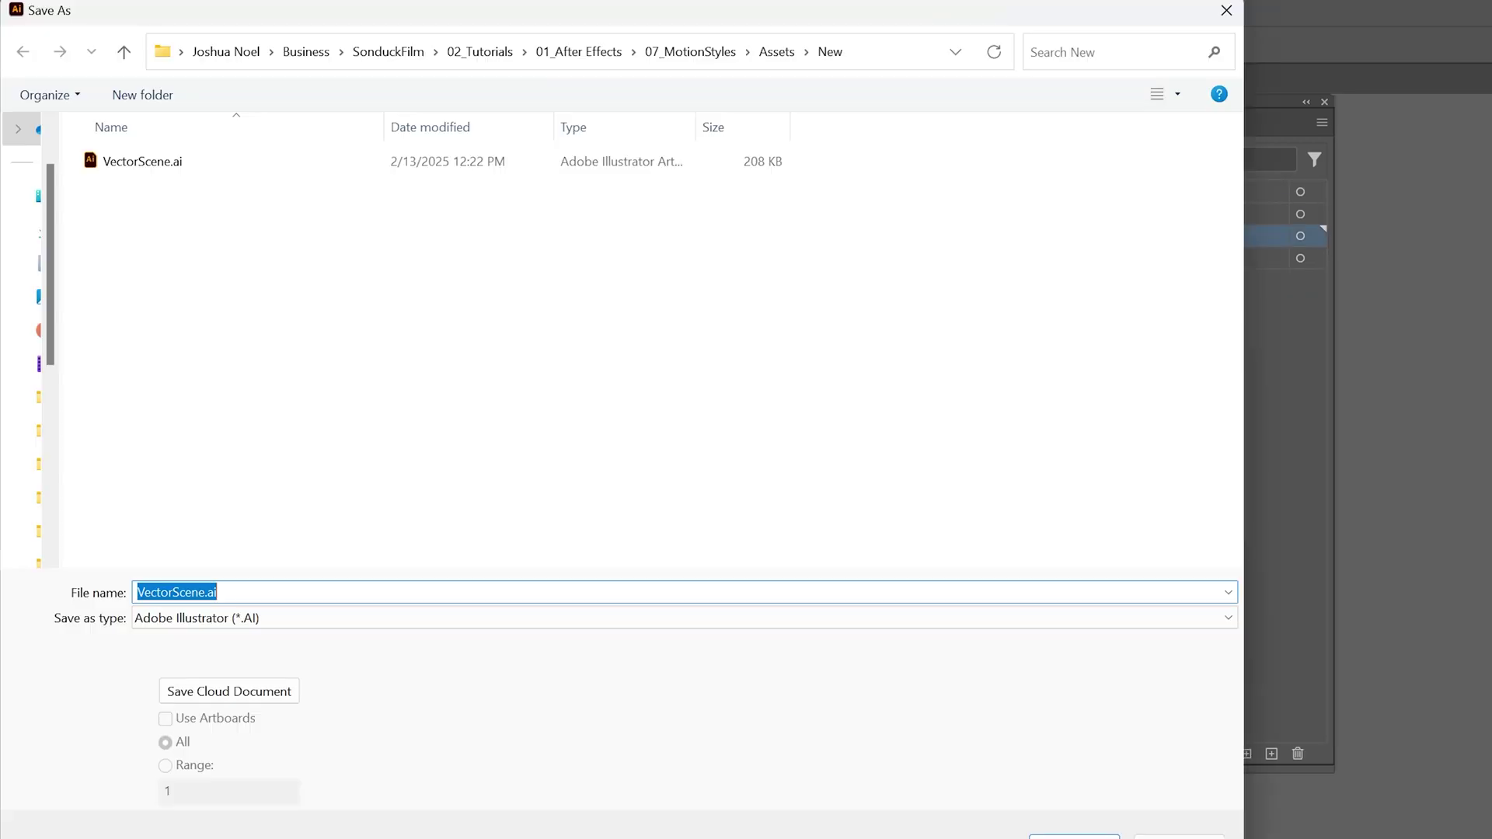
pyautogui.click(226, 618)
pyautogui.click(227, 631)
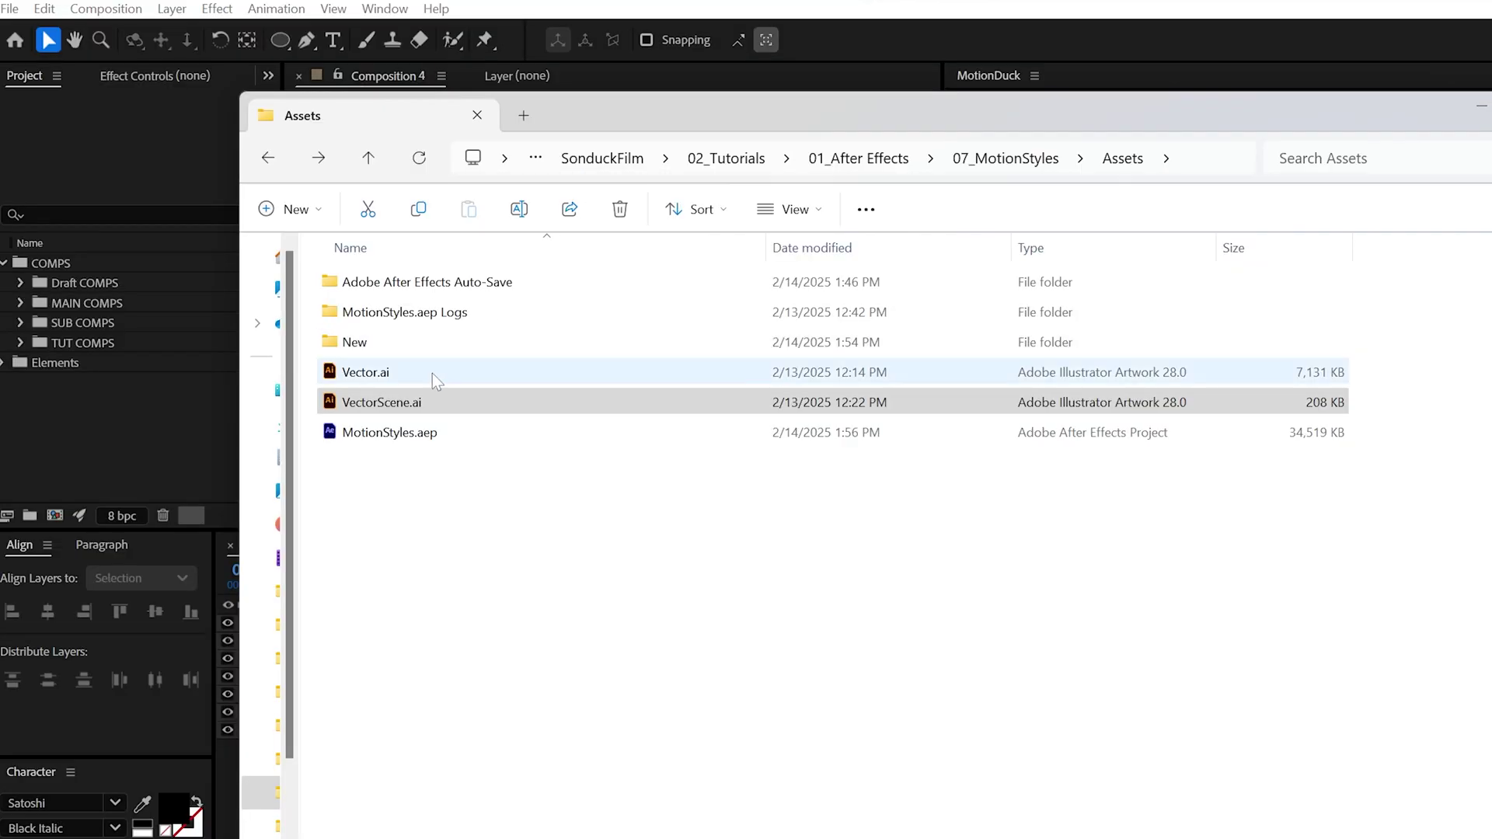
pyautogui.moveTo(433, 397); pyautogui.dragTo(78, 426)
# Import VectorScene.ai as a Composition and open the VectorScene comp.
pyautogui.click(401, 392)
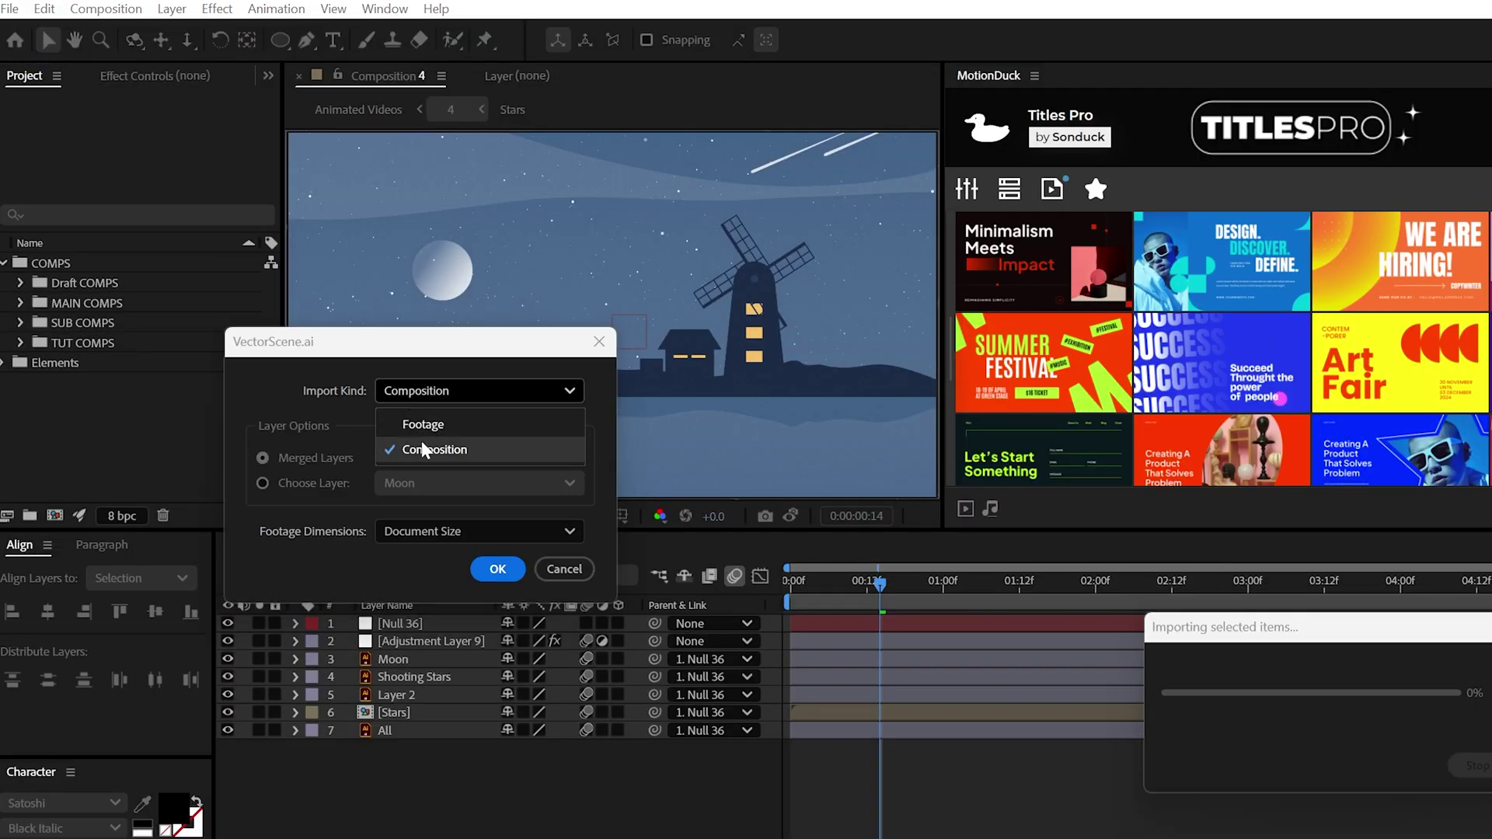
pyautogui.click(497, 571)
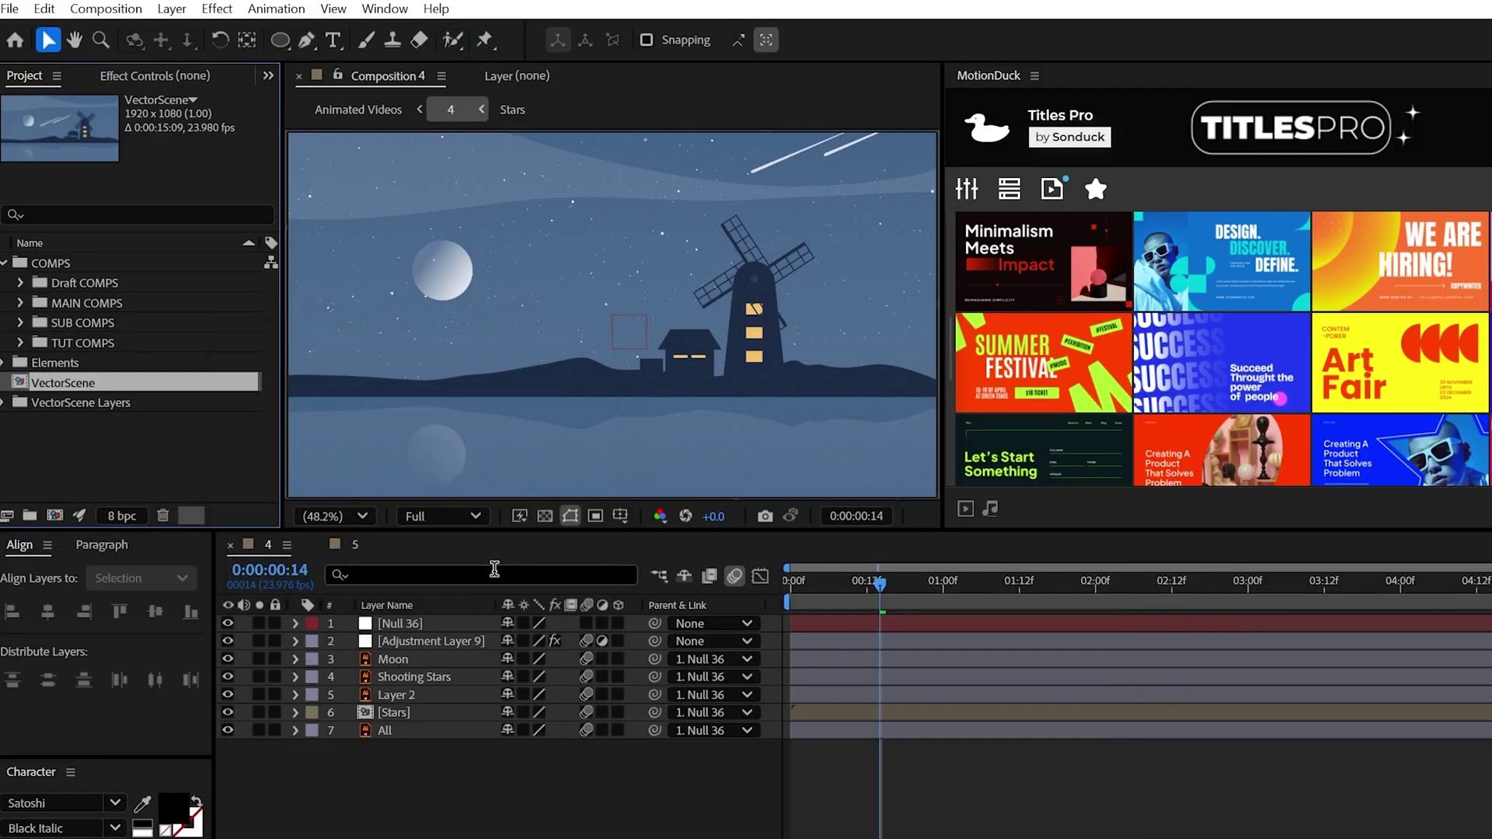
pyautogui.doubleClick(68, 382)
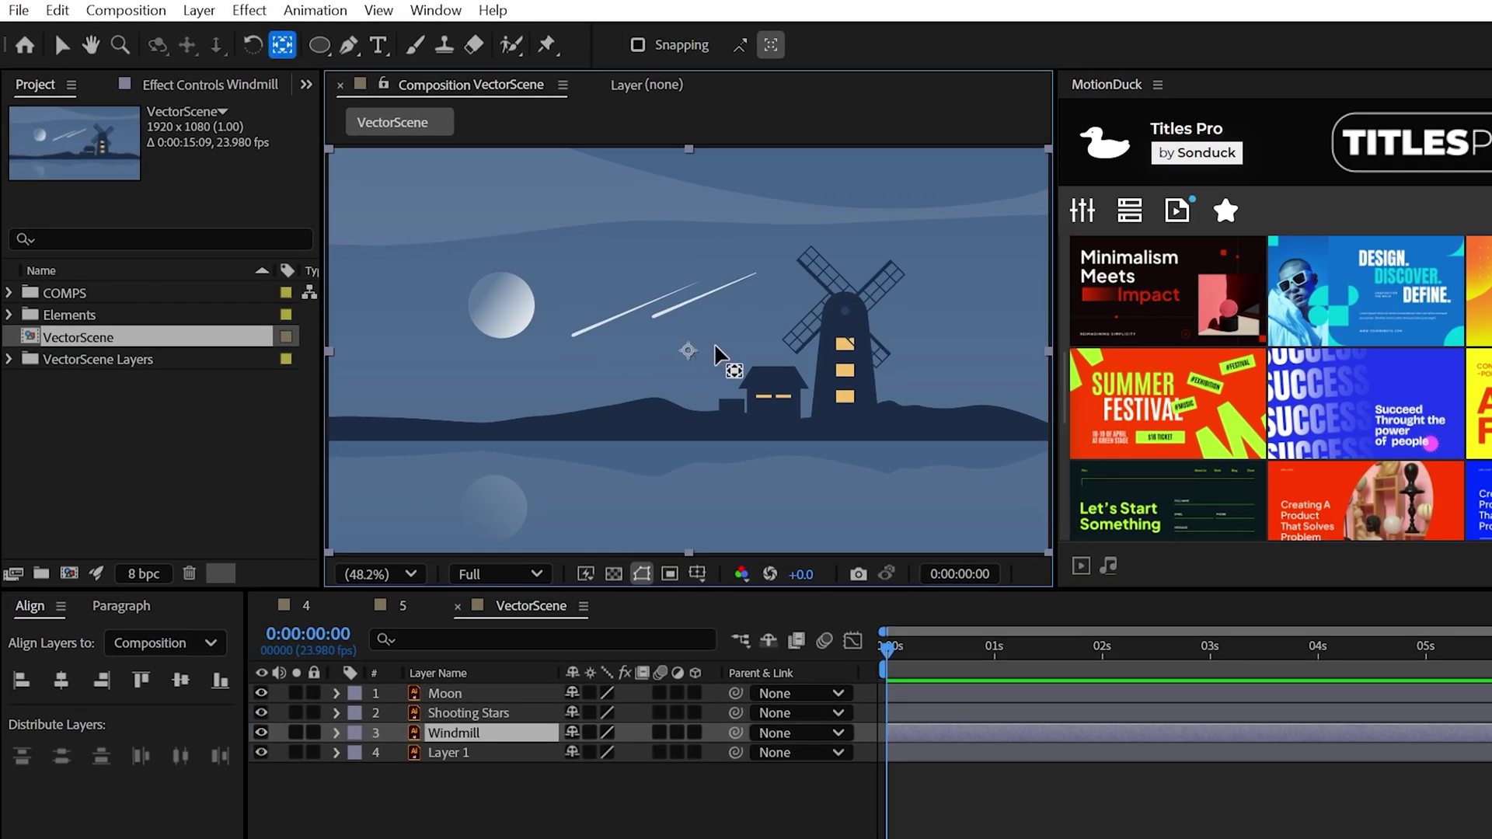
# Keyframe the Windmill rotation and move the Shooting Stars up and right with position keyframes.
pyautogui.hotkey('alt', 'shift', 'r')
pyautogui.press('v')
pyautogui.click(466, 712)
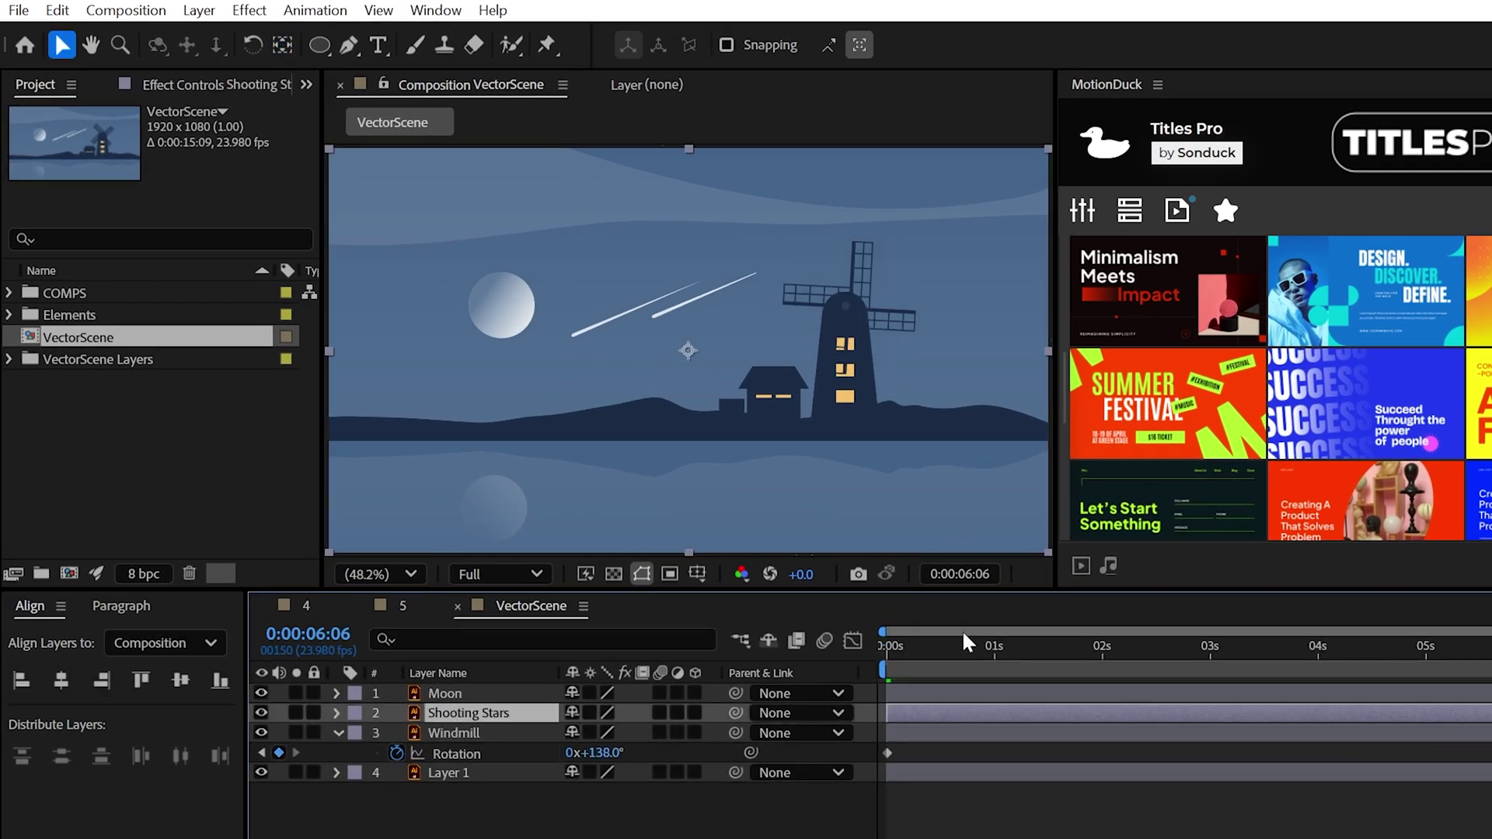
pyautogui.hotkey('alt', 'shift', 'p')
pyautogui.moveTo(656, 309); pyautogui.dragTo(859, 216)
pyautogui.click(446, 693)
pyautogui.hotkey('alt', 'shift', 'p')
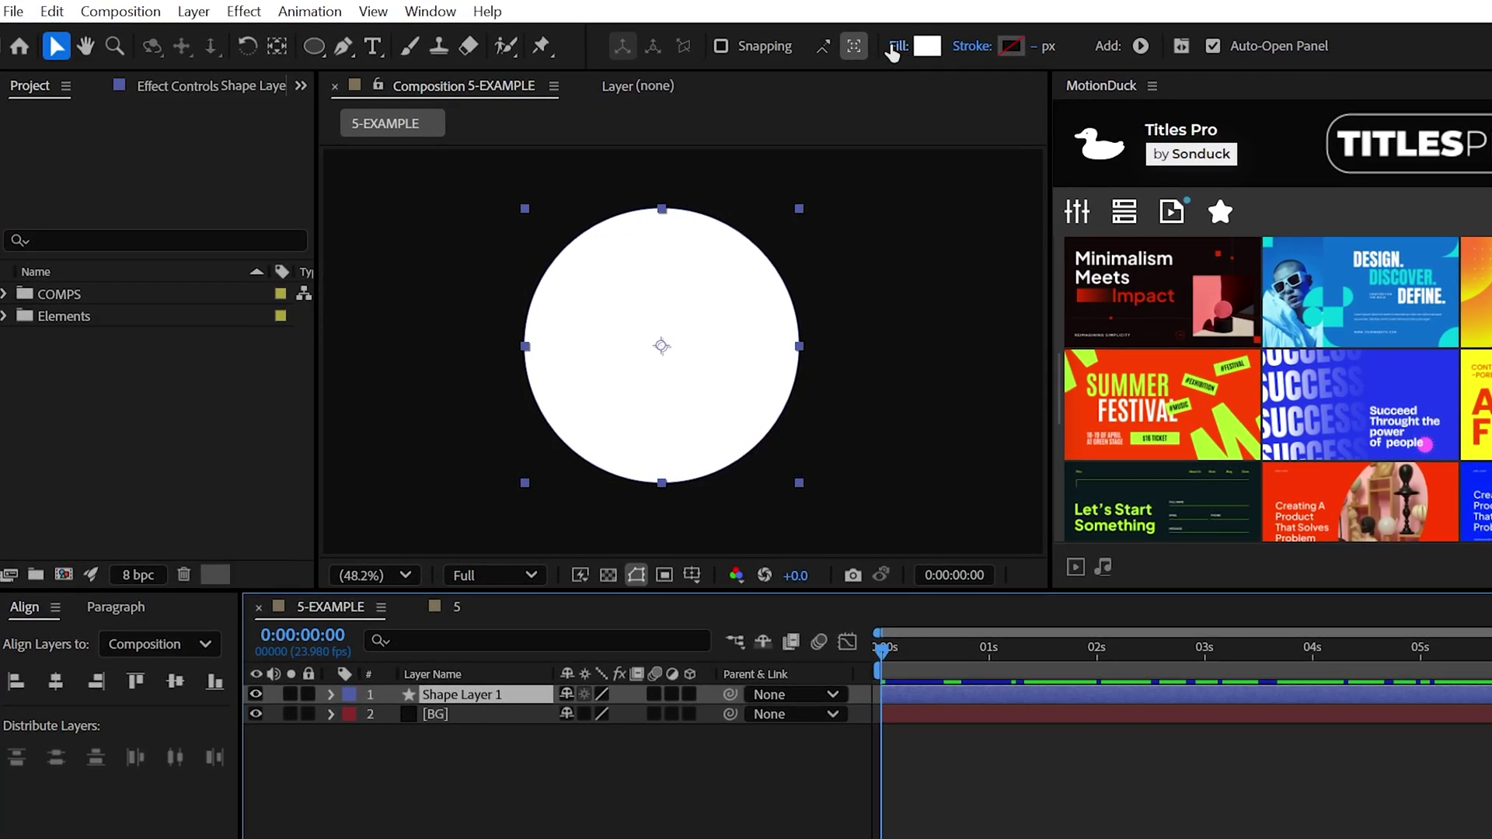
# Make the circle's fill a radial gradient with End Point 370, highlight length -64%, angle 53°.
pyautogui.click(895, 48)
pyautogui.click(794, 203)
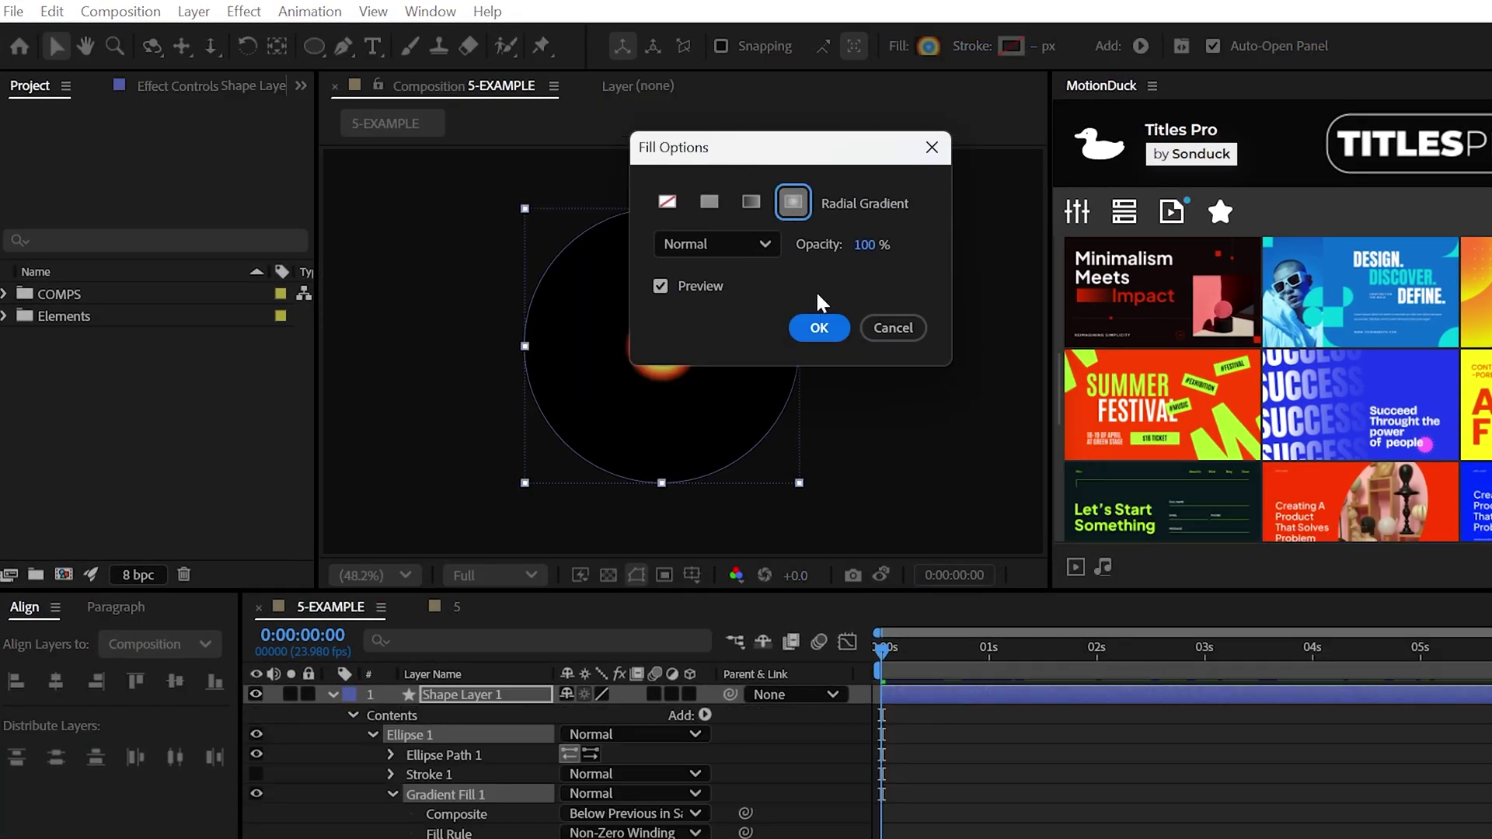
pyautogui.click(819, 325)
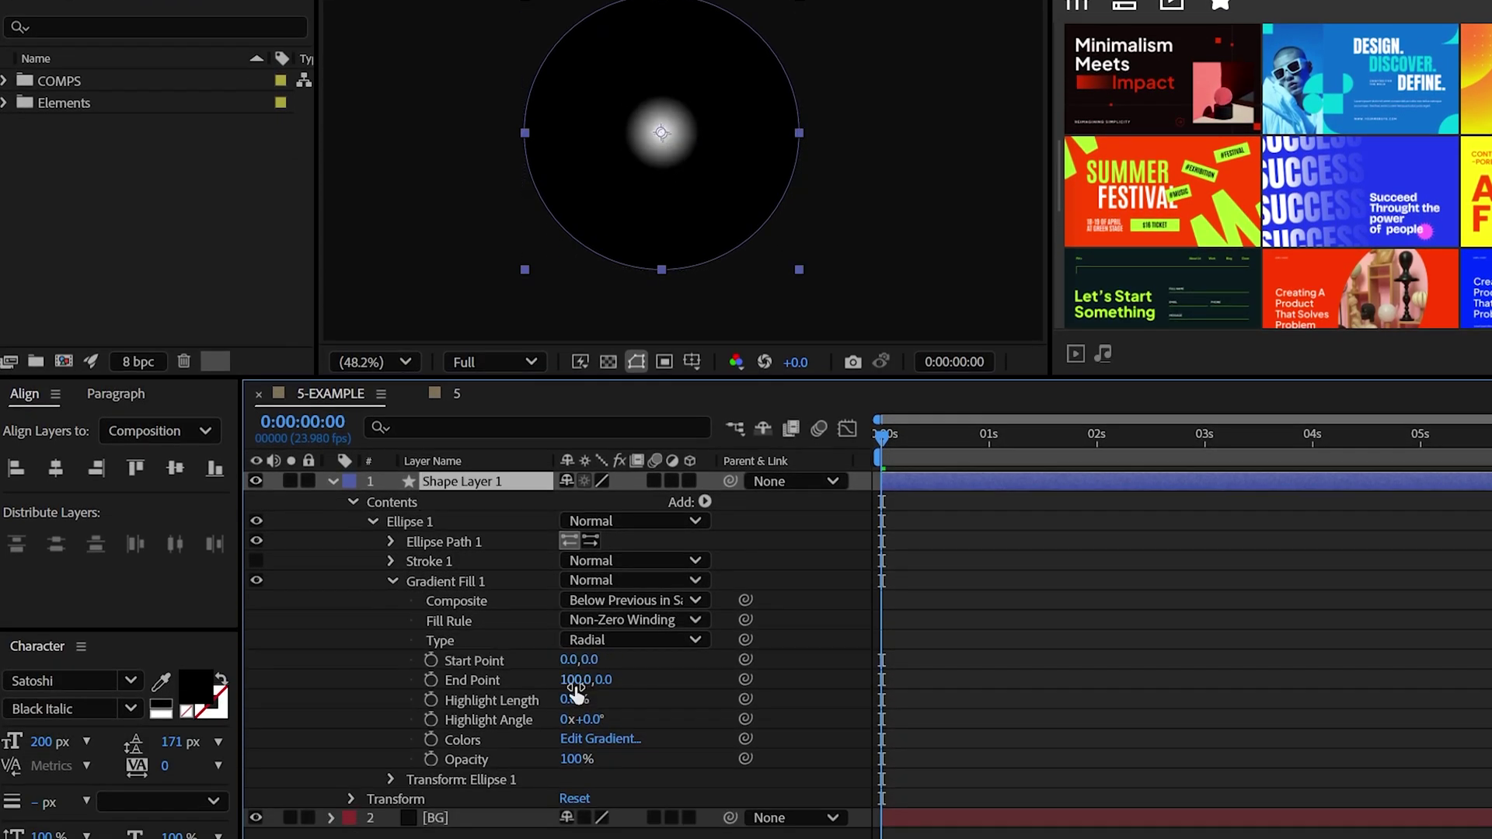
pyautogui.moveTo(587, 680); pyautogui.dragTo(509, 700)
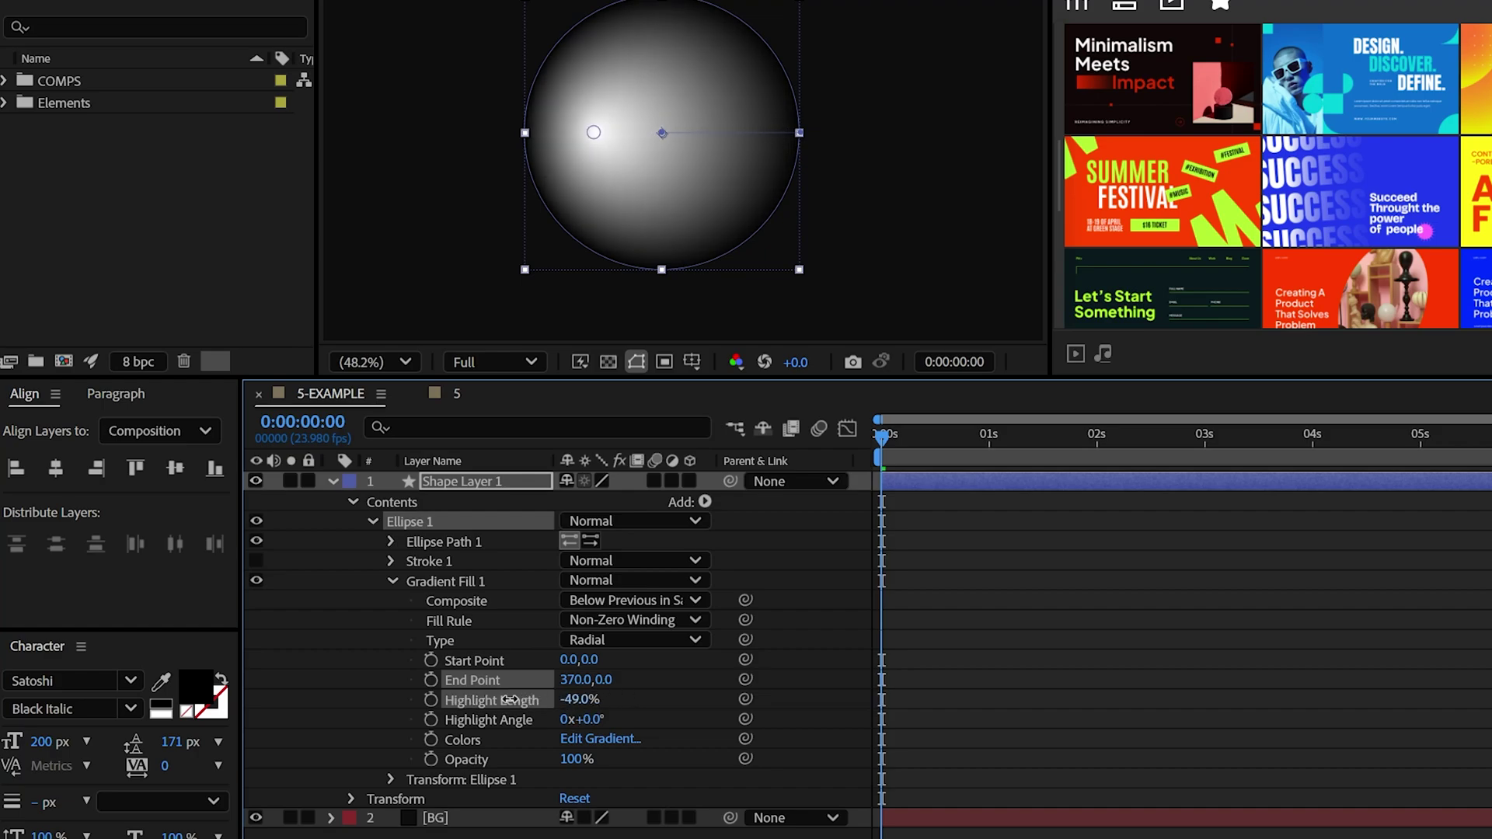
pyautogui.moveTo(595, 722); pyautogui.dragTo(556, 700)
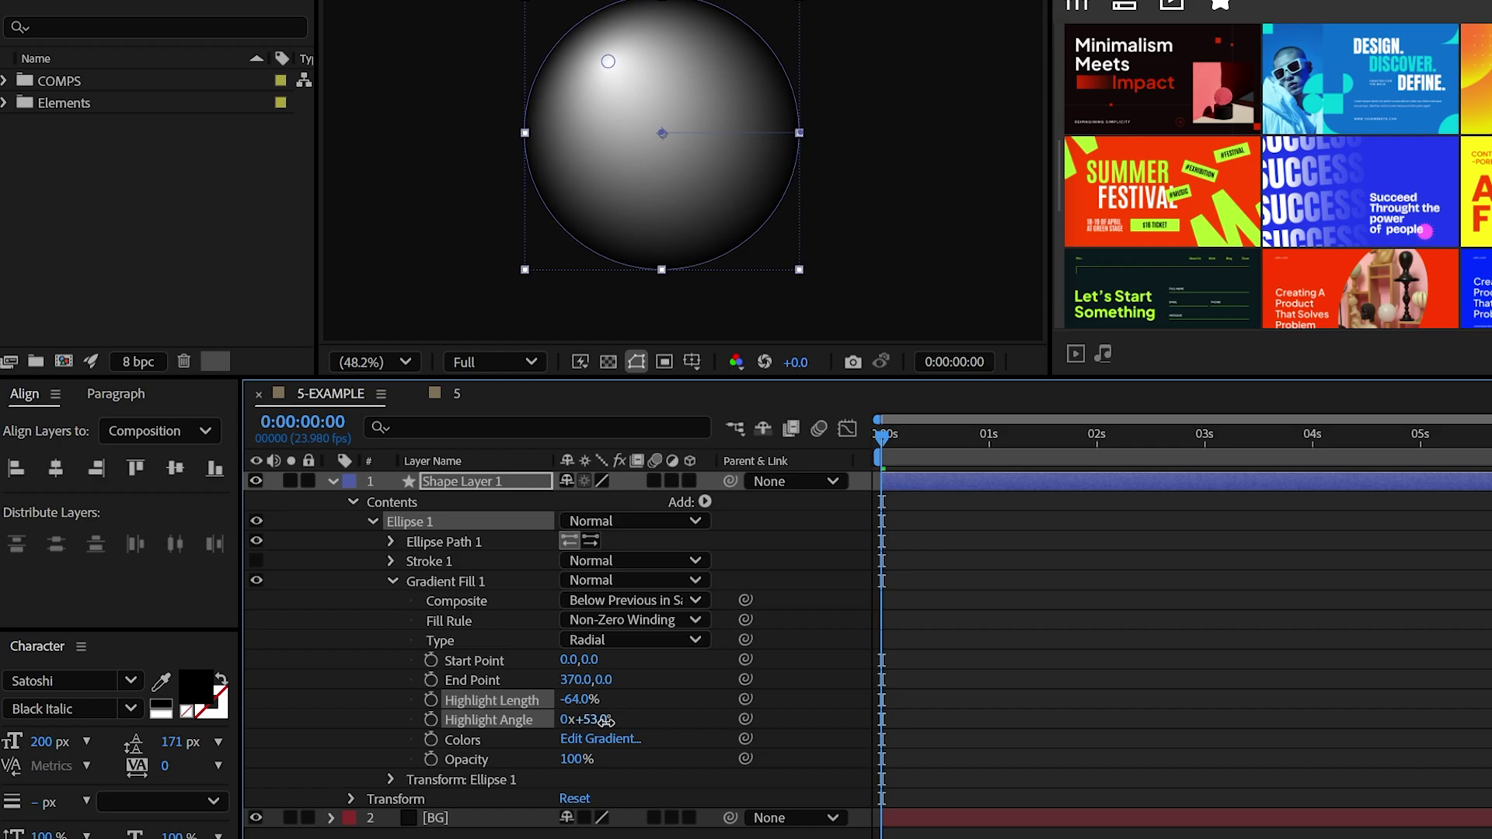
# Set the gradient stops to white, cyan, yellow and orange.
pyautogui.click(591, 740)
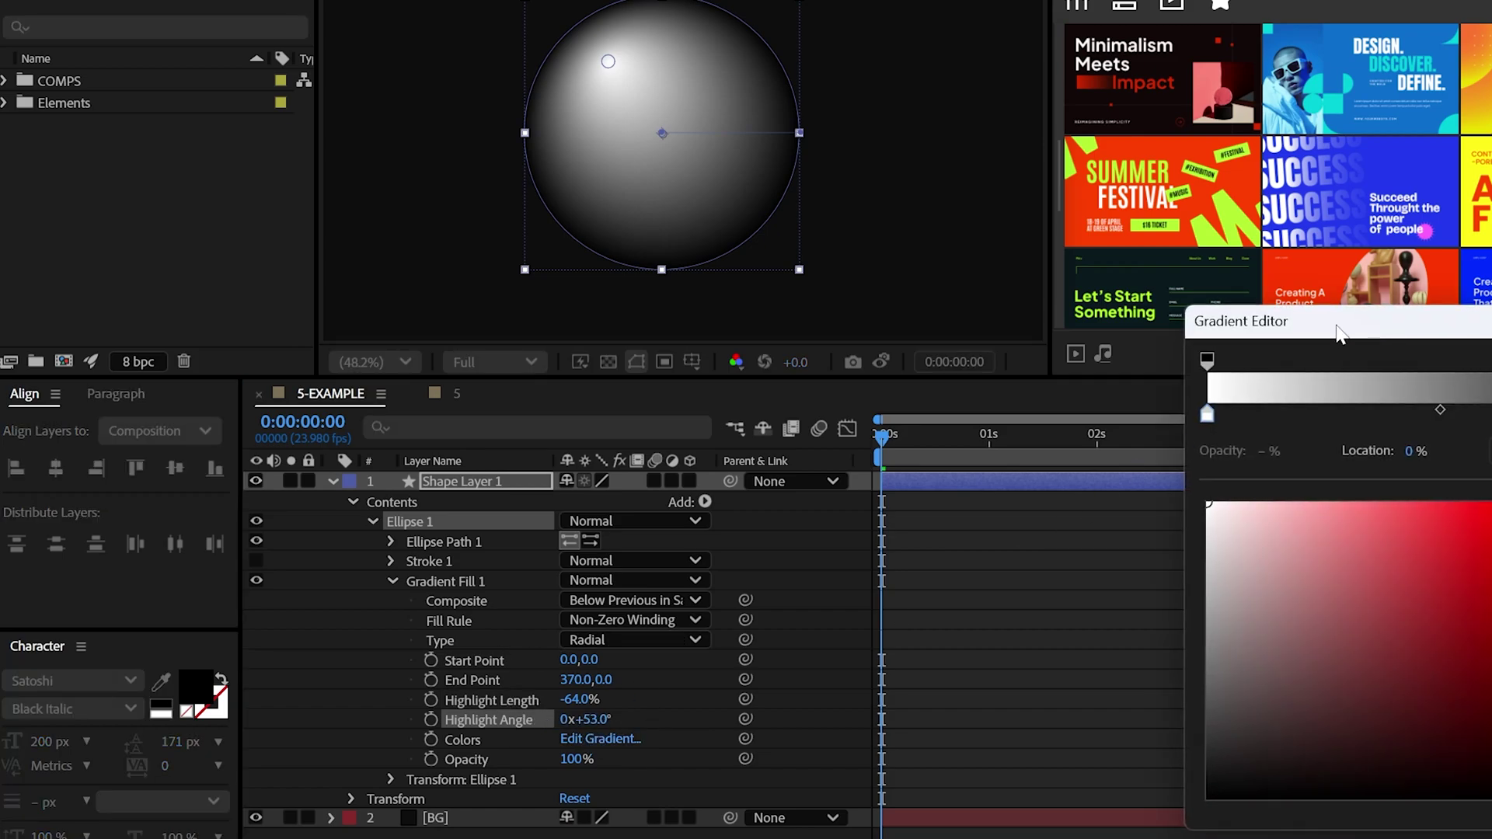
pyautogui.click(631, 416)
pyautogui.moveTo(632, 418); pyautogui.dragTo(699, 415)
pyautogui.click(813, 633)
pyautogui.click(813, 416)
pyautogui.click(814, 769)
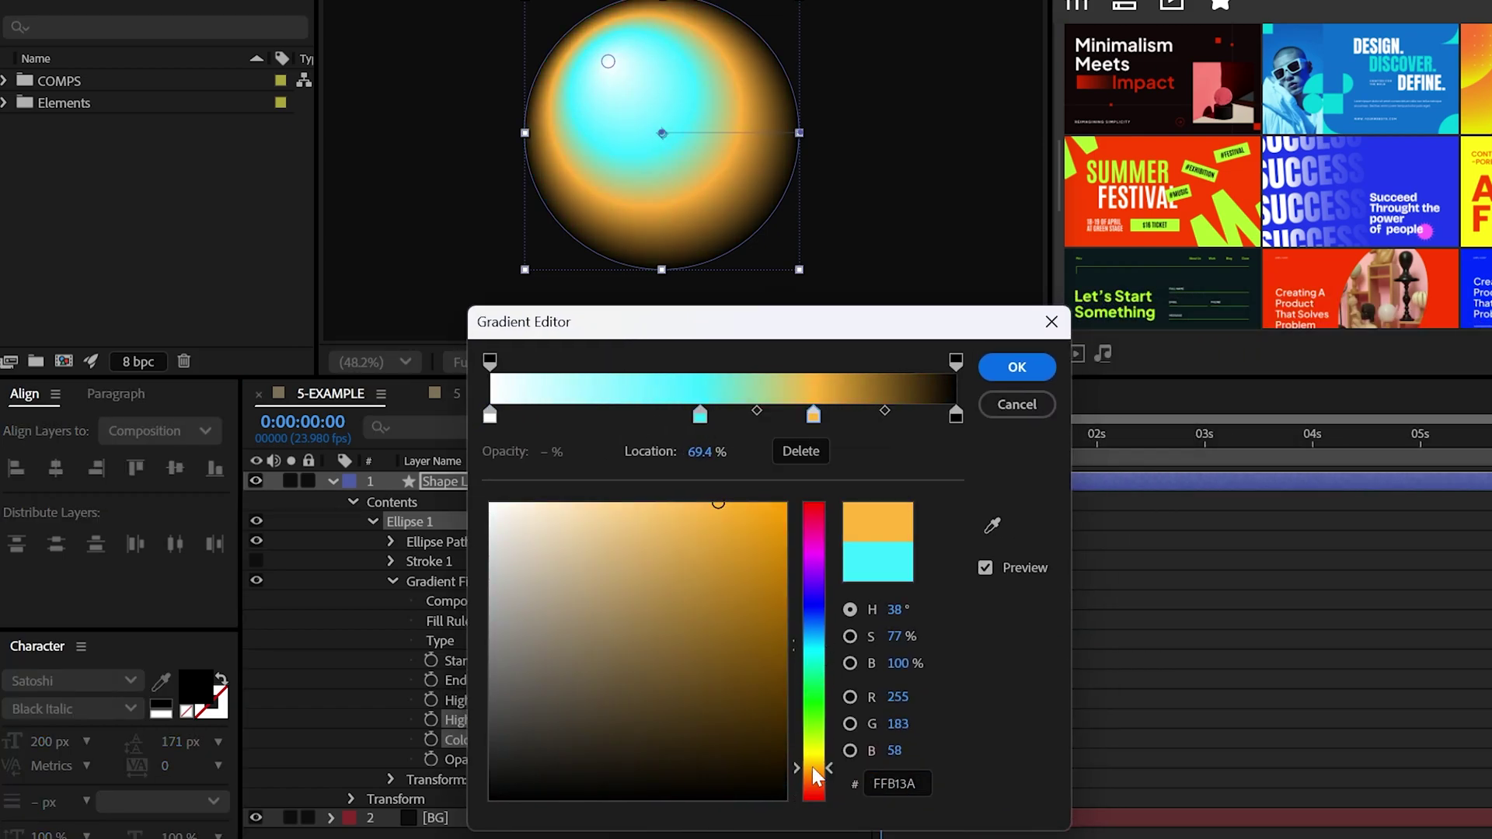
pyautogui.click(867, 415)
pyautogui.click(814, 792)
pyautogui.click(956, 416)
pyautogui.click(785, 512)
pyautogui.click(867, 416)
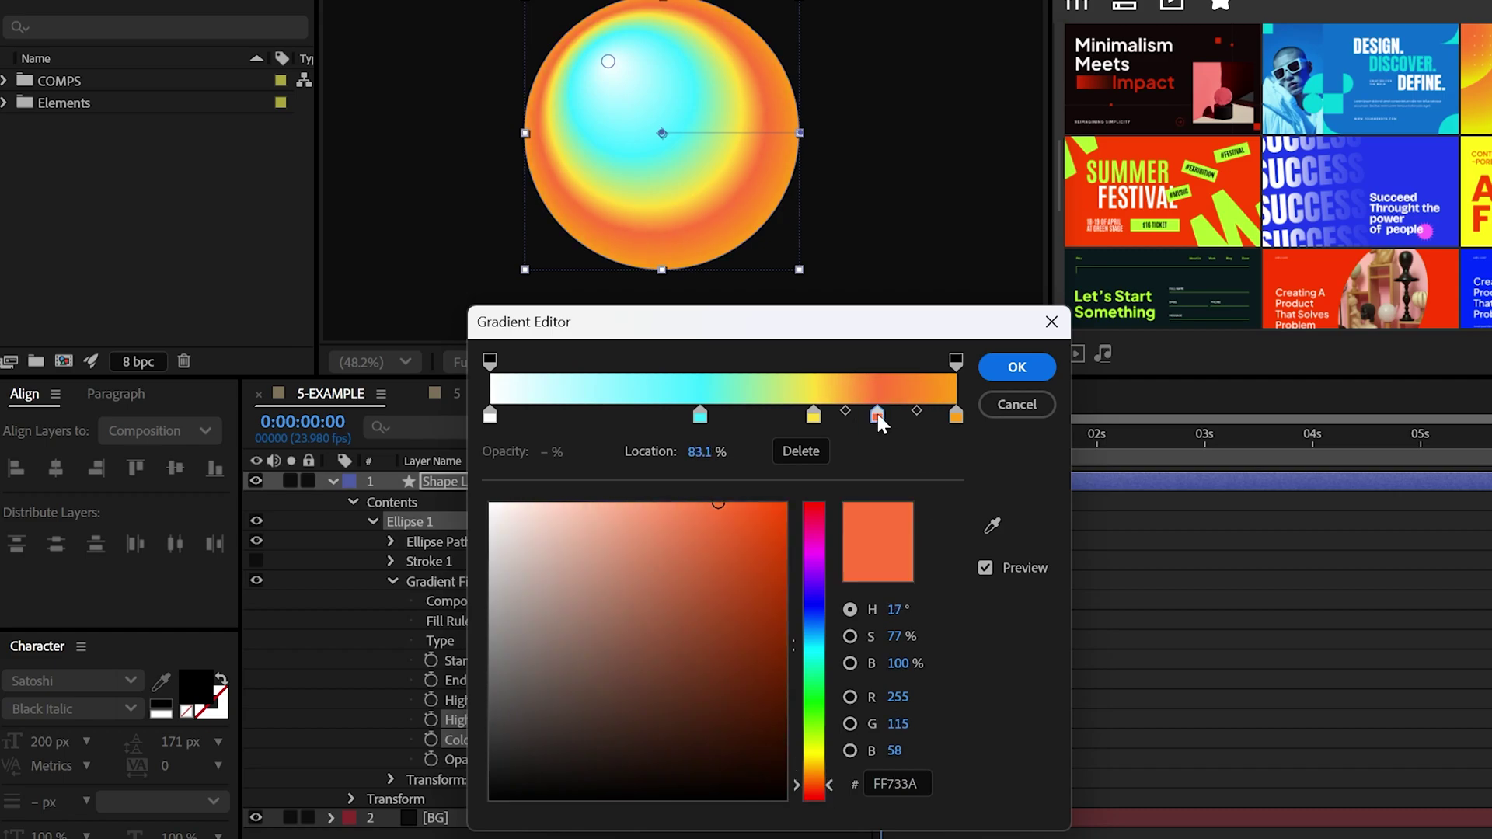
pyautogui.click(1018, 367)
pyautogui.click(243, 6)
# Apply CC Radial Fast Blur to the sphere with Amount 78.
pyautogui.moveTo(331, 220)
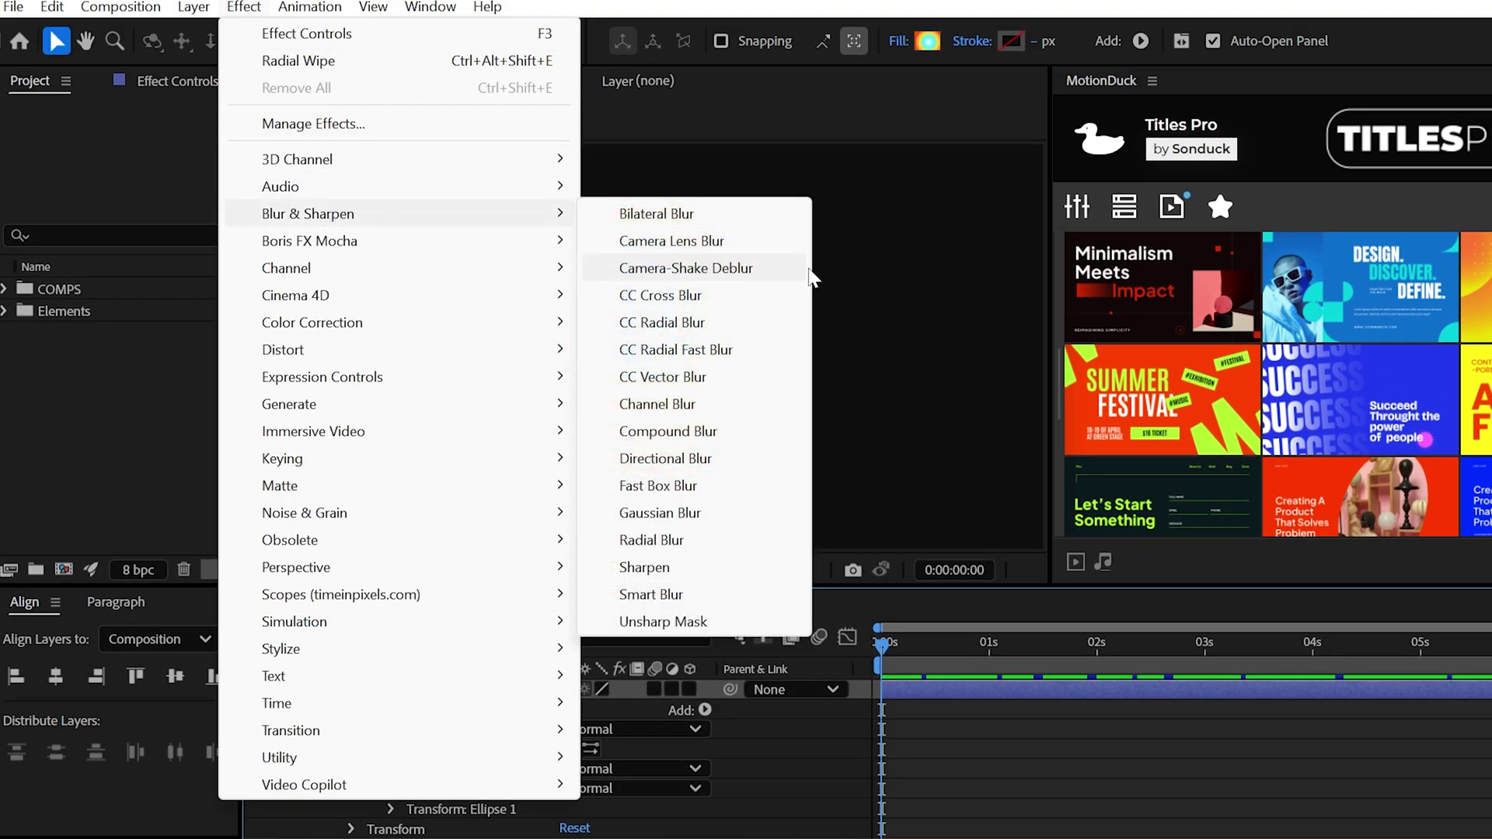
pyautogui.click(733, 356)
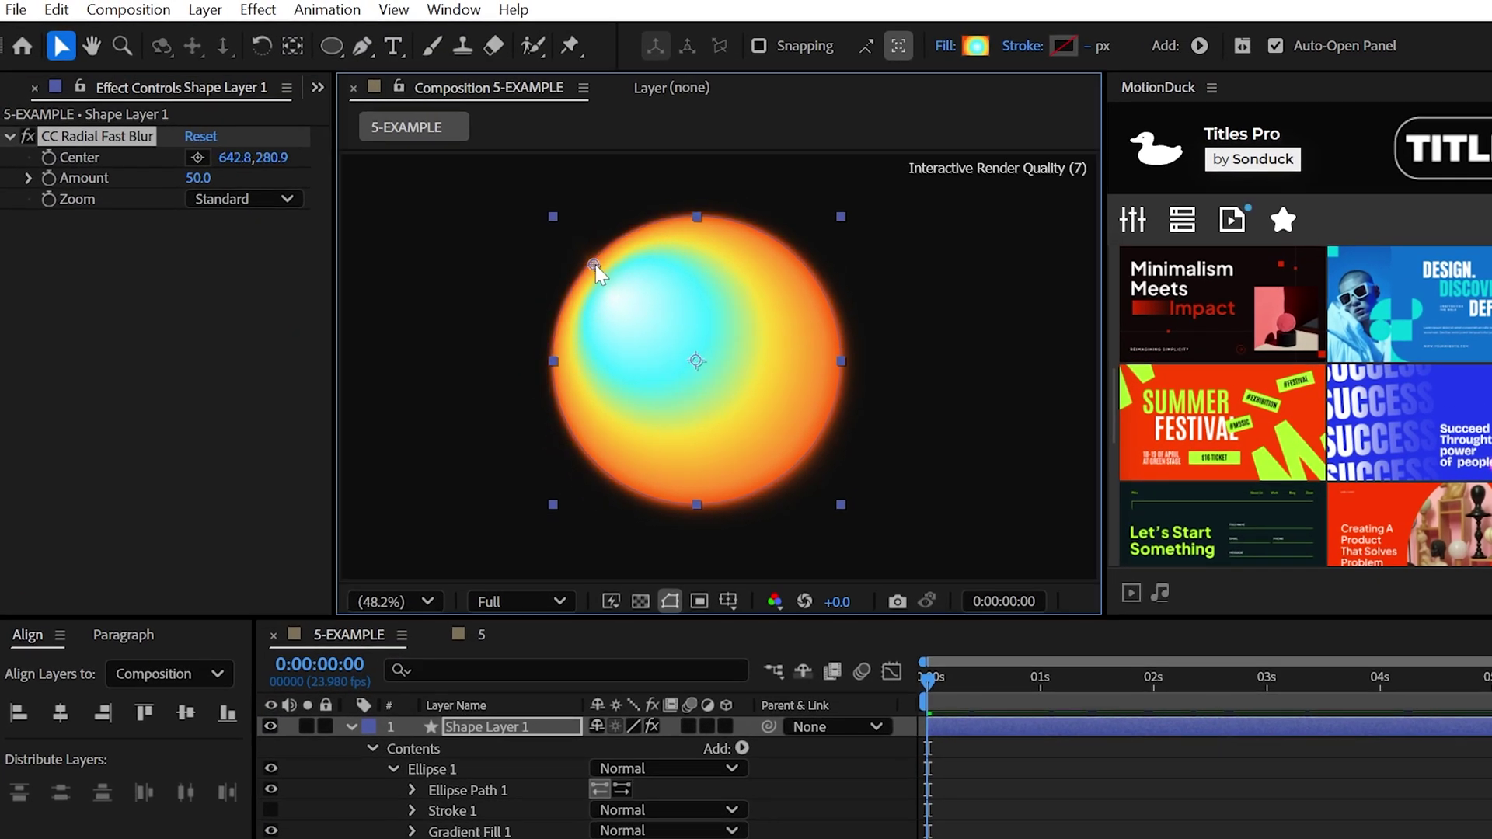
pyautogui.moveTo(194, 180); pyautogui.dragTo(230, 181)
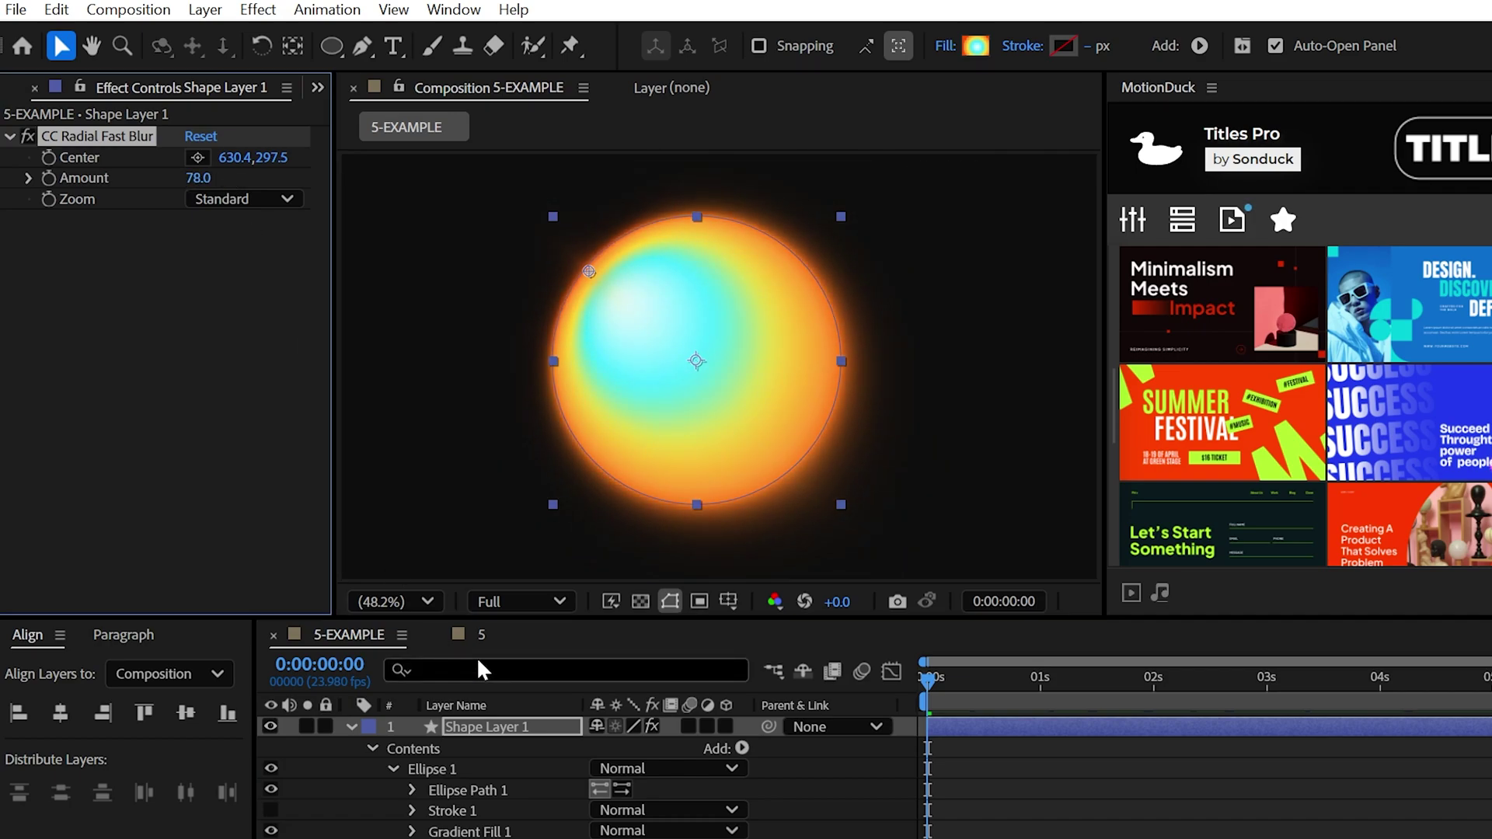
# Add a Glow with Threshold 100% and Radius 900 to Shape Layer 1.
pyautogui.click(257, 9)
pyautogui.moveTo(560, 684)
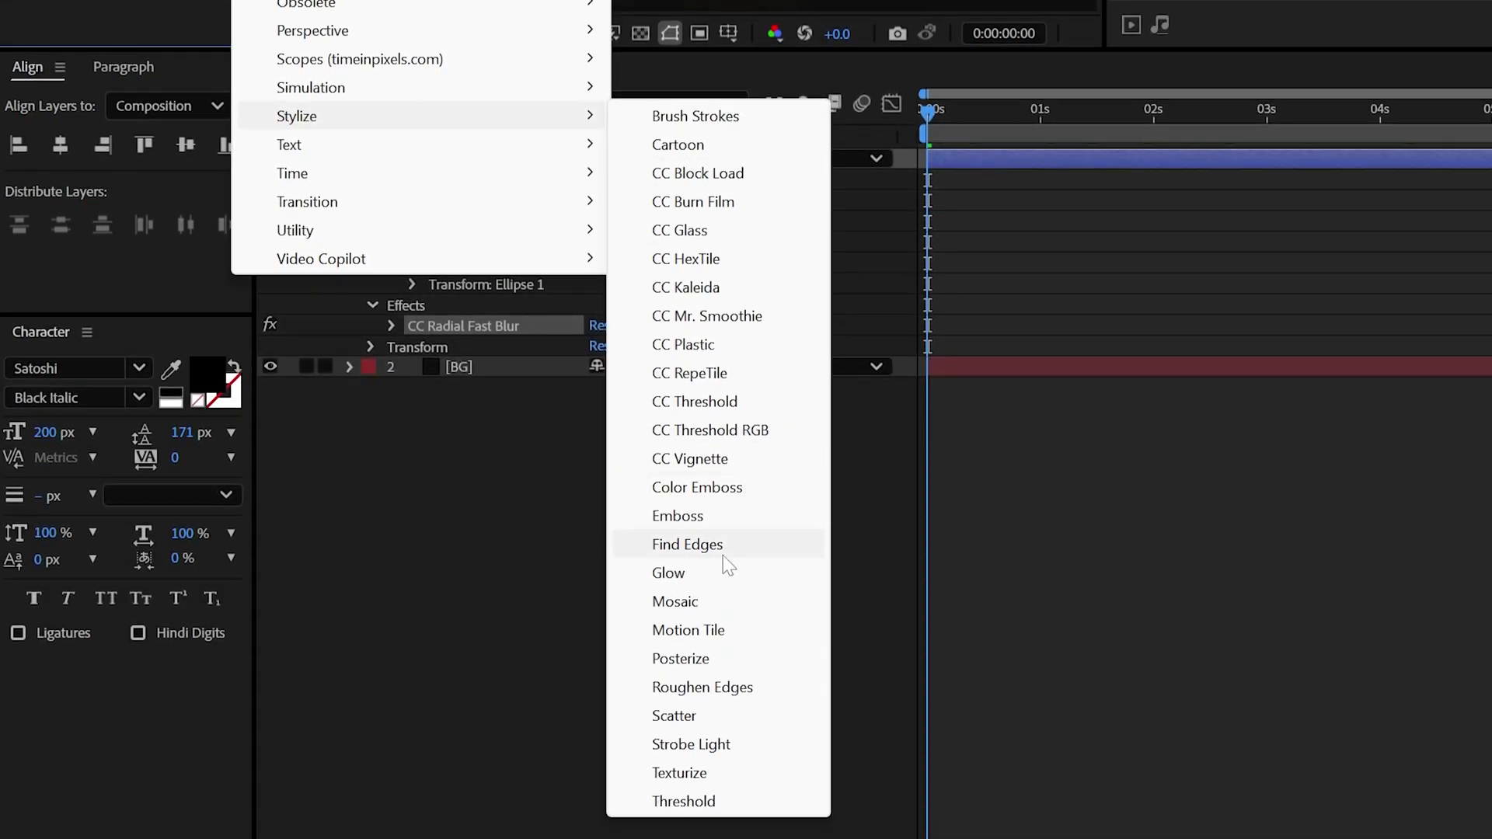
pyautogui.click(726, 571)
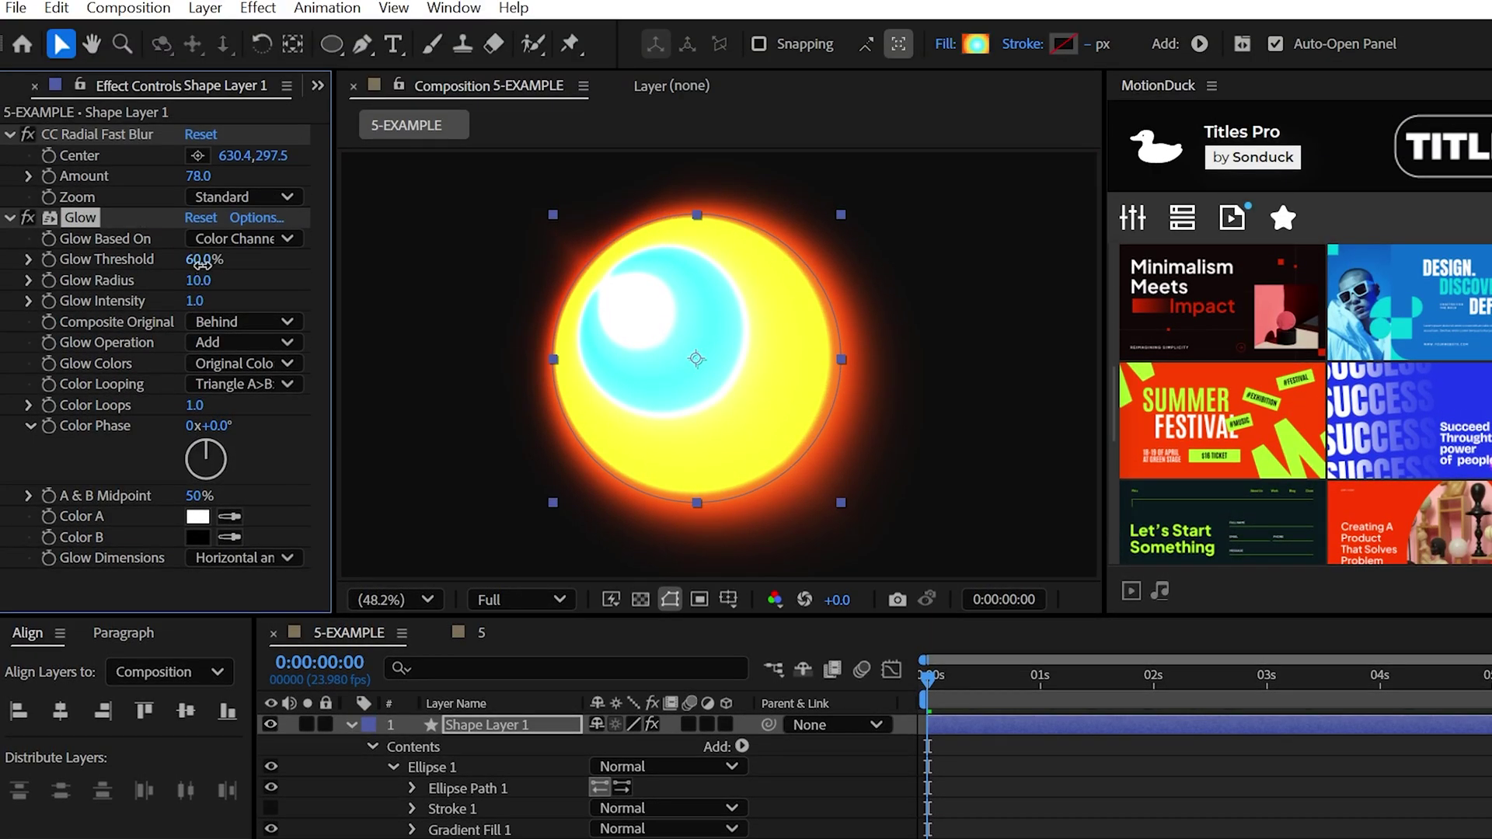
pyautogui.moveTo(202, 264); pyautogui.dragTo(253, 276)
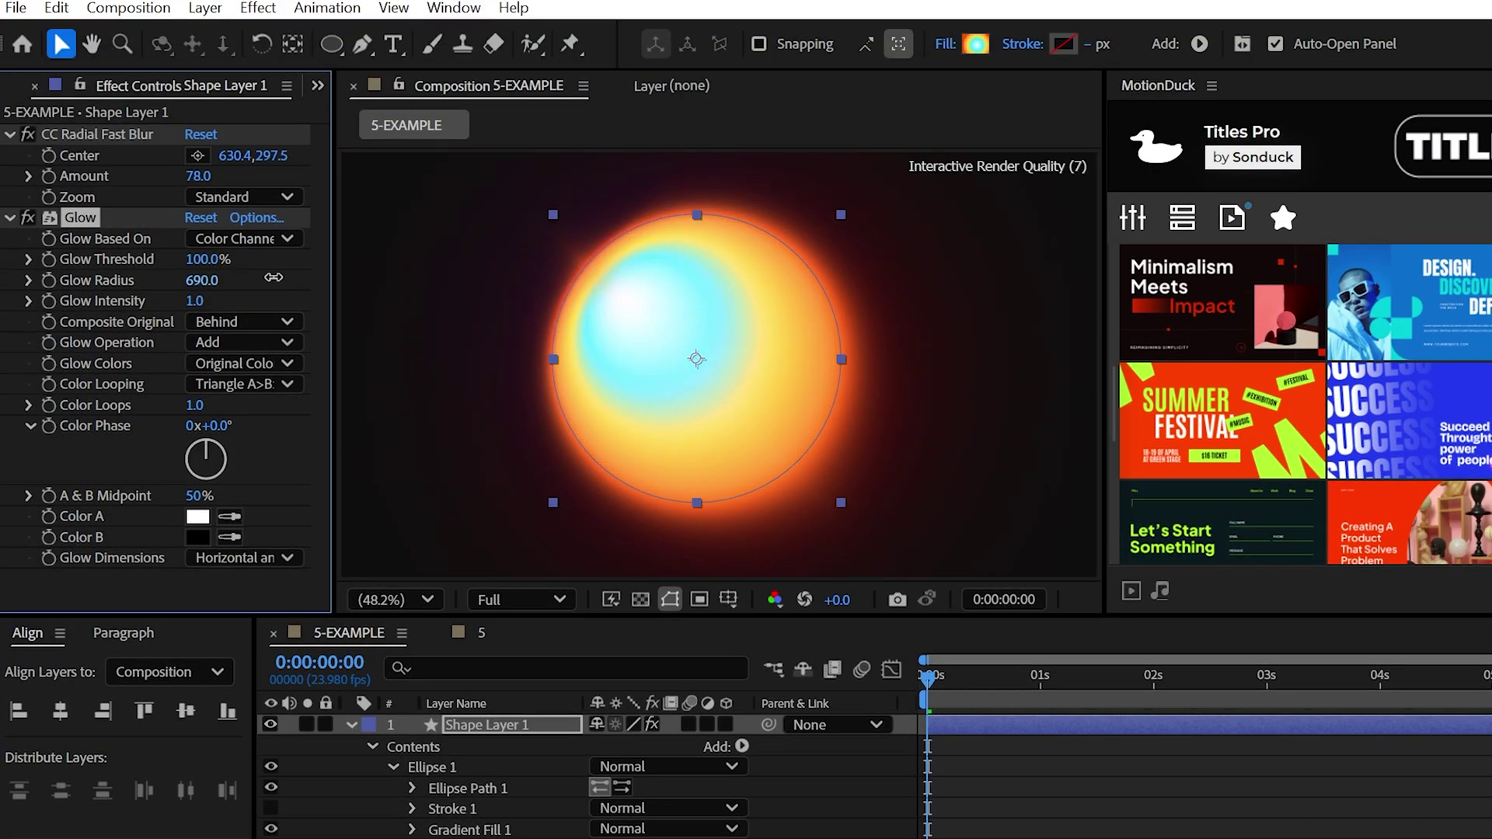
pyautogui.click(396, 311)
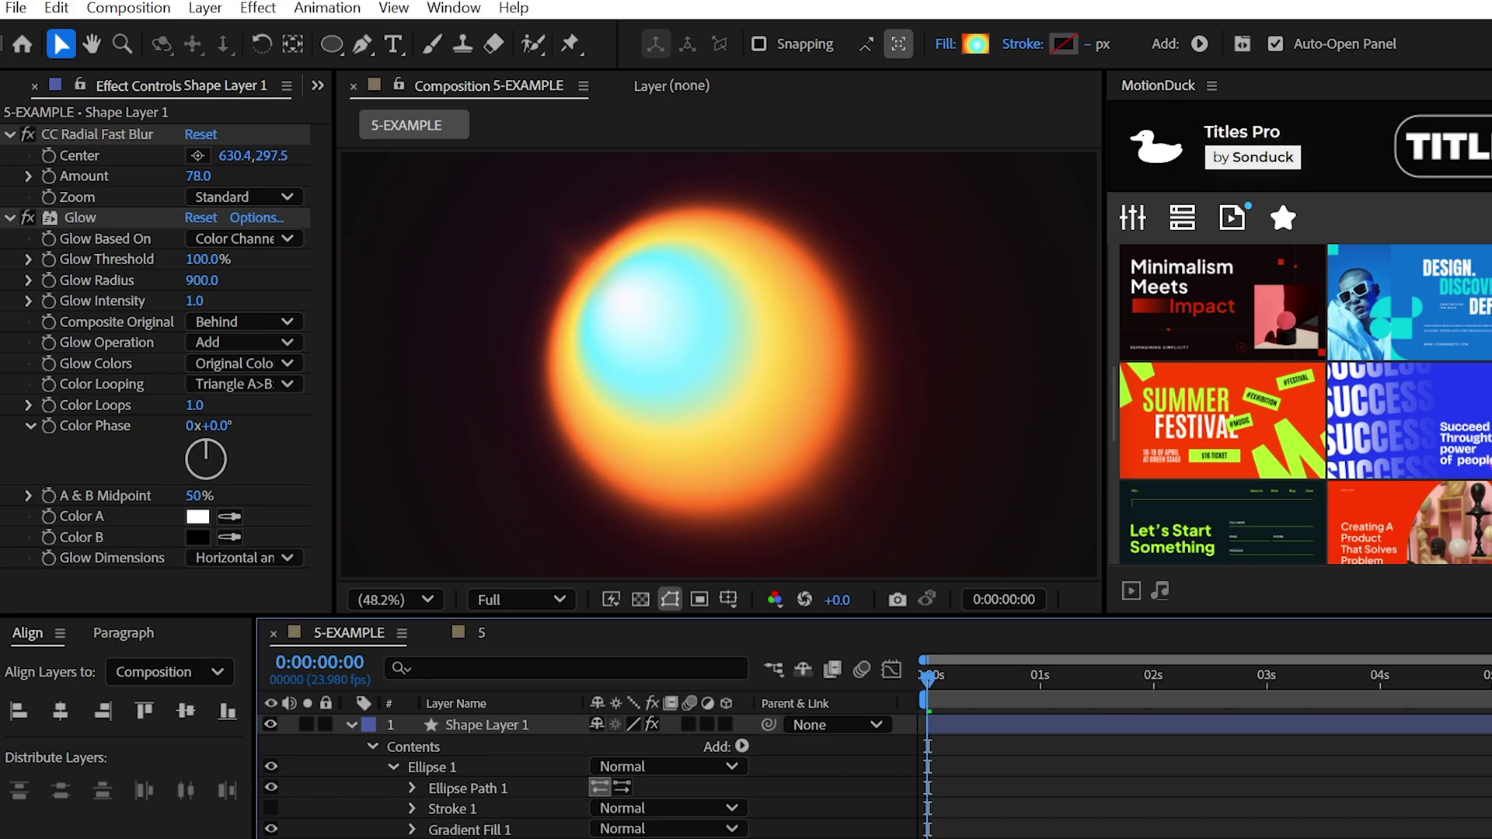
pyautogui.click(479, 726)
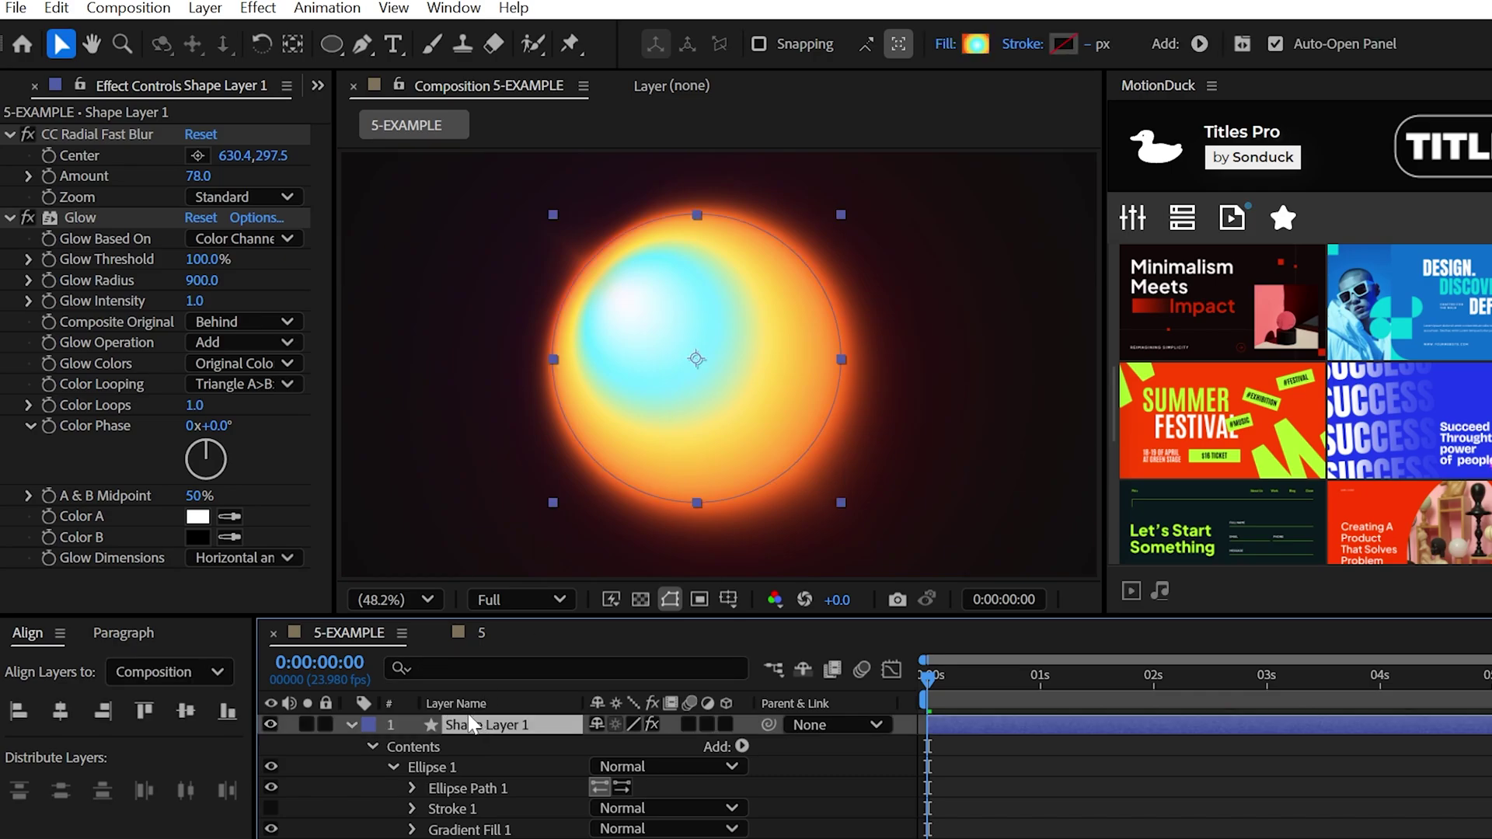
pyautogui.click(206, 7)
# Create a new adjustment layer with Noise and Posterize effects.
pyautogui.moveTo(240, 34)
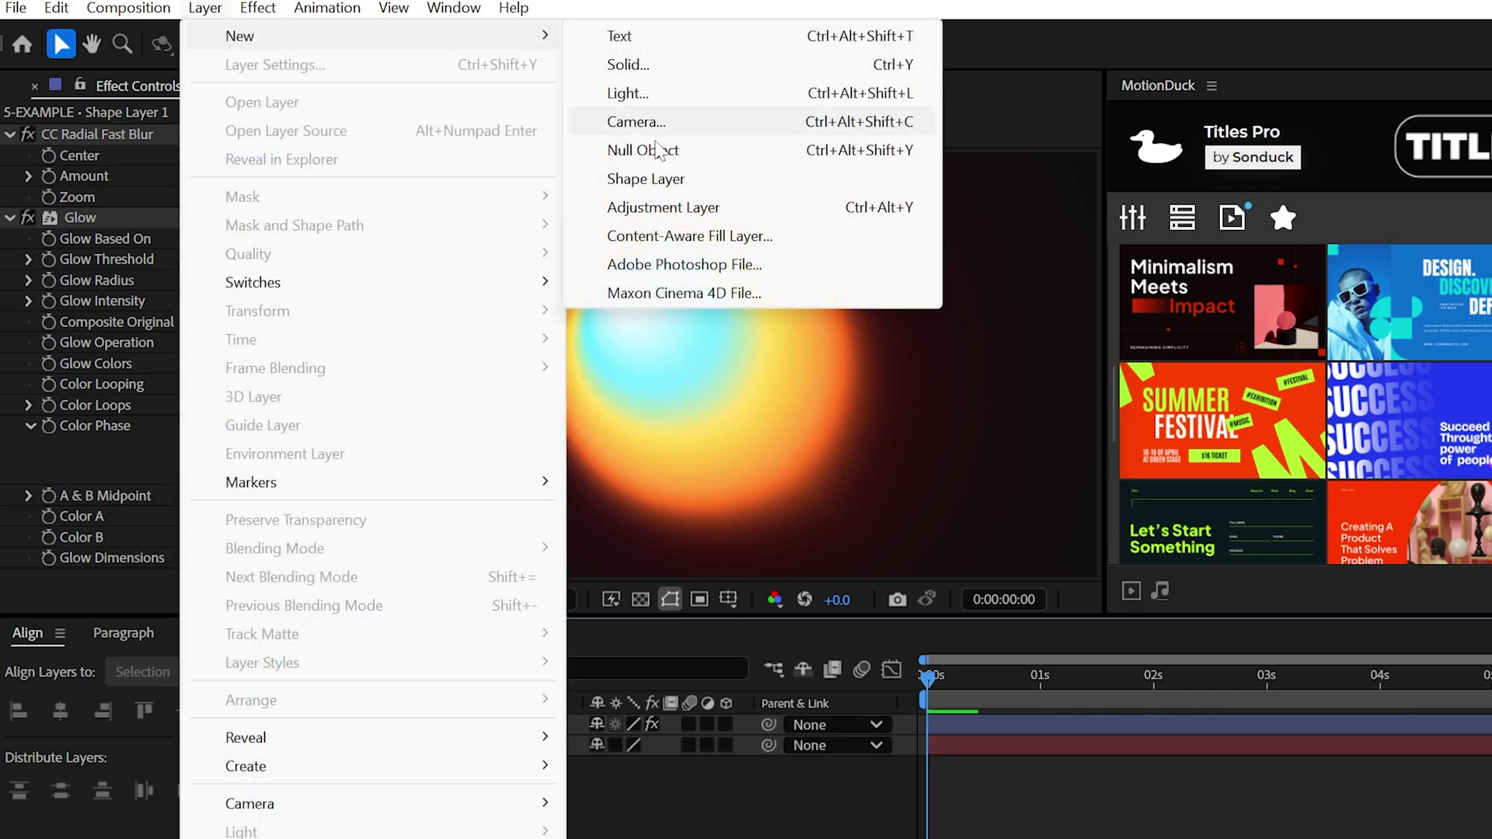
pyautogui.click(661, 207)
pyautogui.click(257, 8)
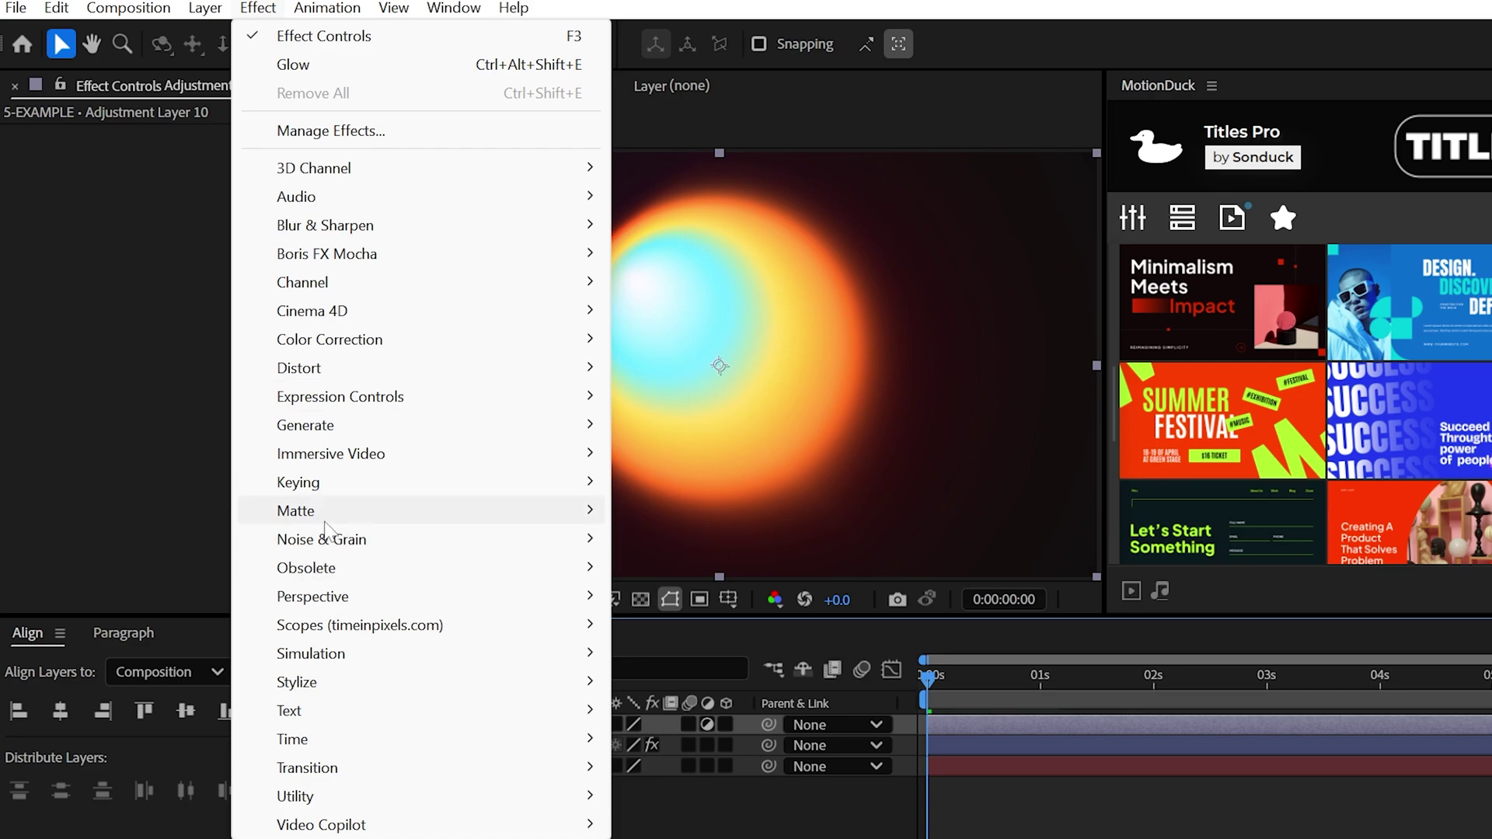
pyautogui.moveTo(325, 546)
pyautogui.click(661, 710)
pyautogui.click(257, 8)
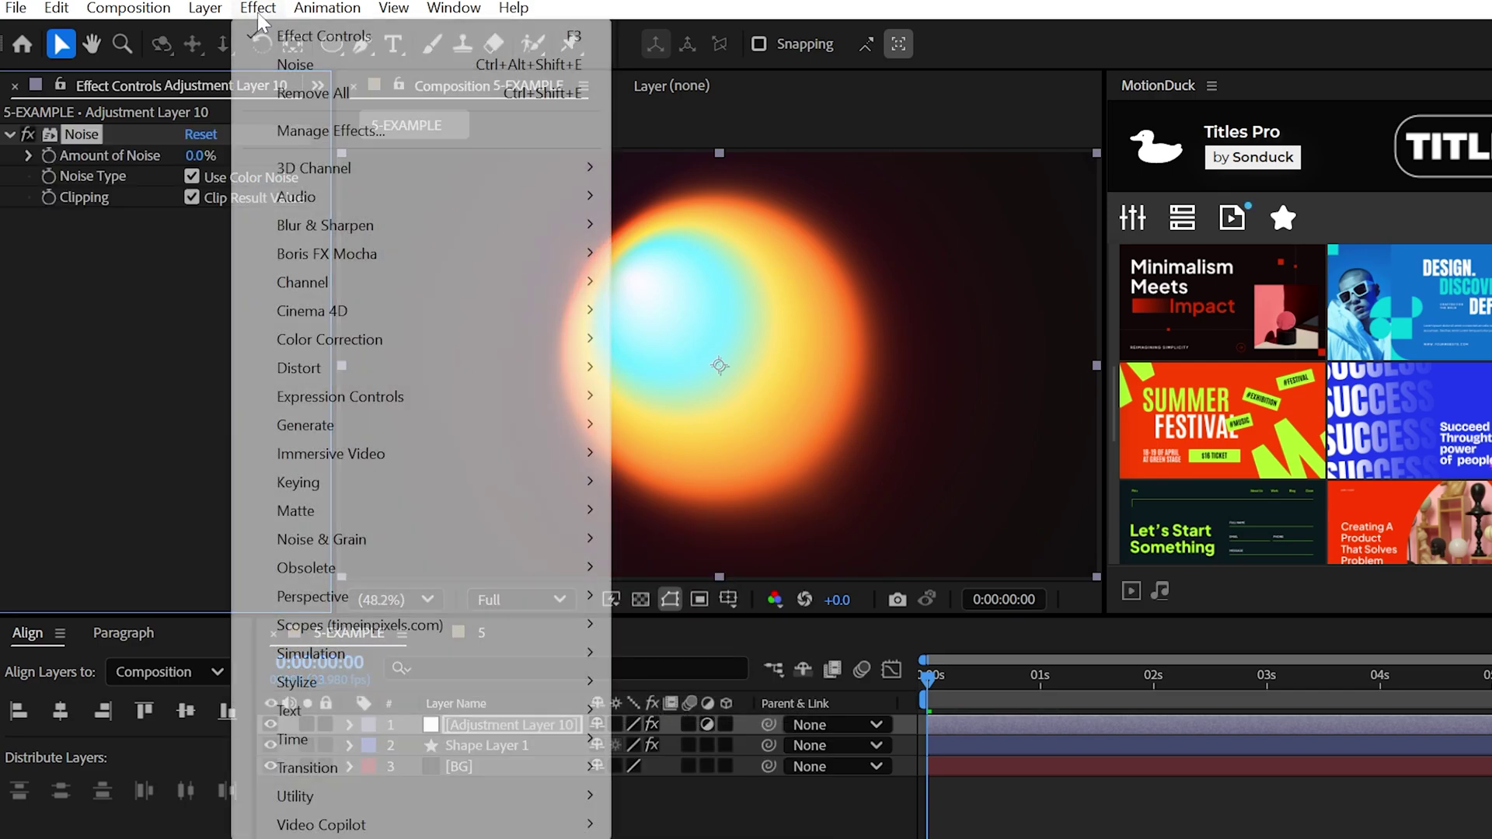
pyautogui.moveTo(335, 684)
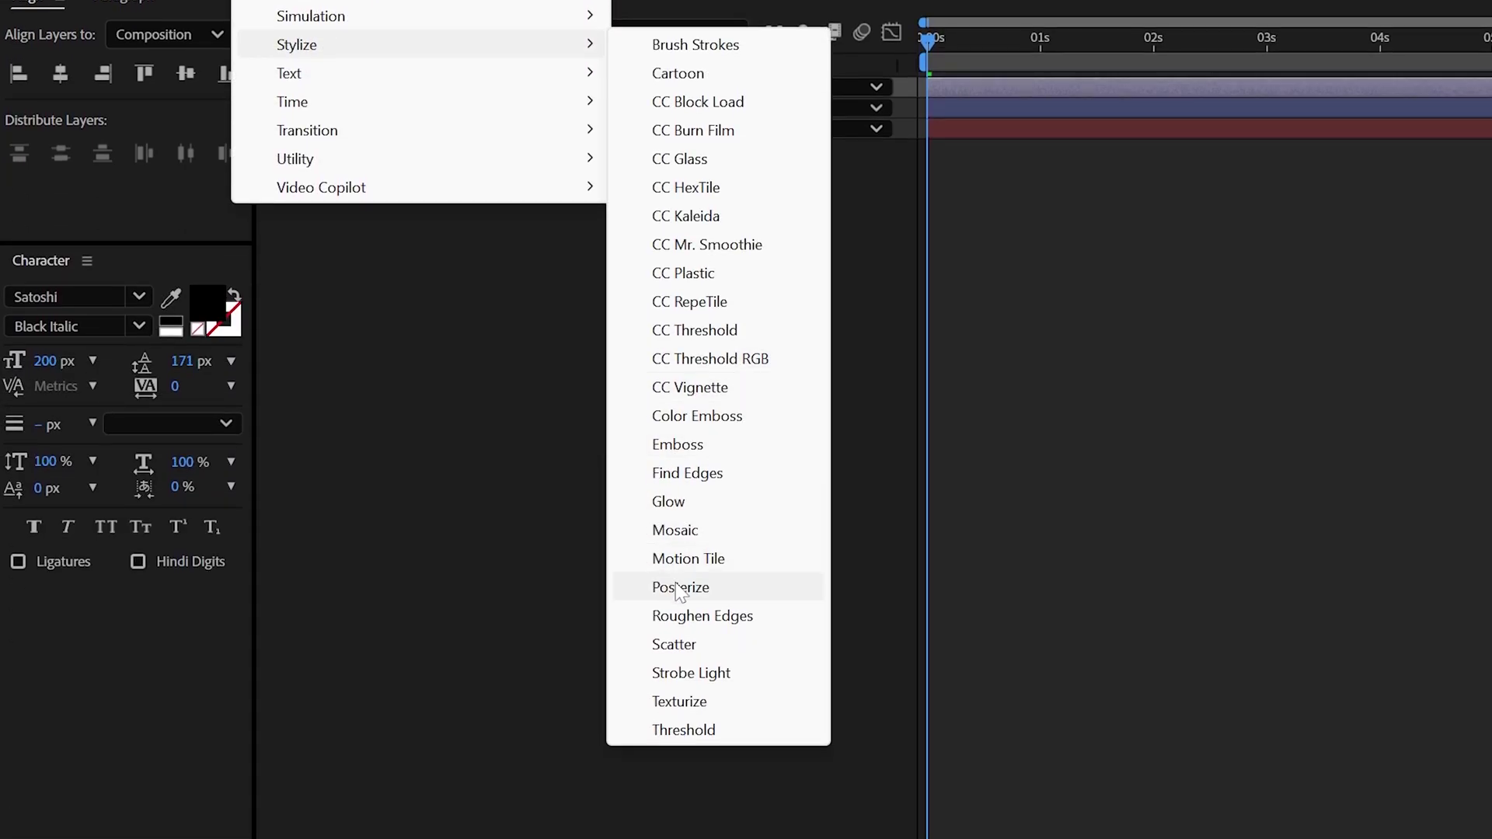
pyautogui.click(680, 588)
# Set Noise to 12% without colour noise and Posterize level to 12.
pyautogui.moveTo(191, 153); pyautogui.dragTo(203, 153)
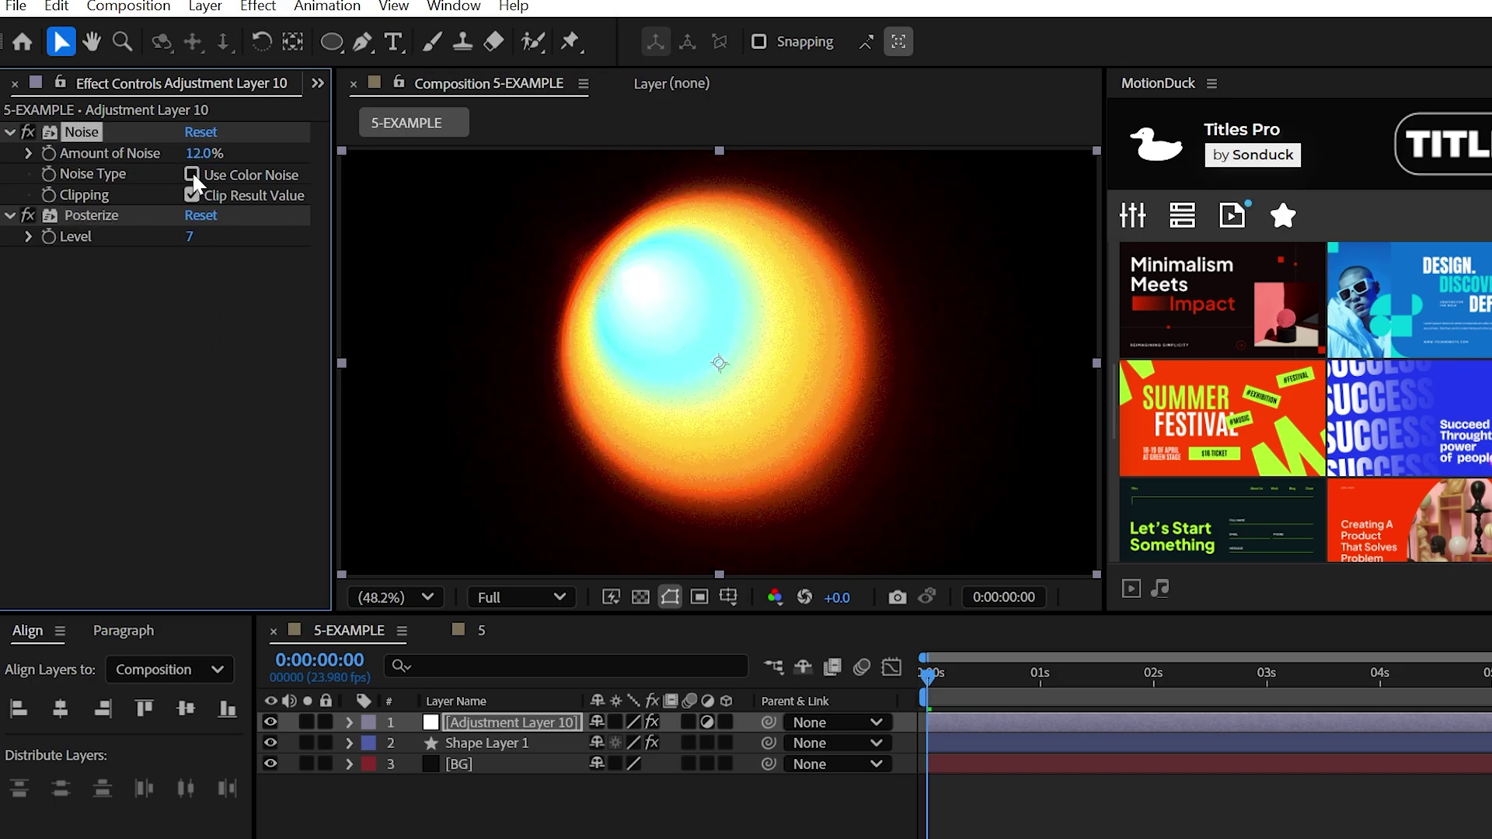
pyautogui.click(189, 236)
pyautogui.write('12')
pyautogui.press('Return')
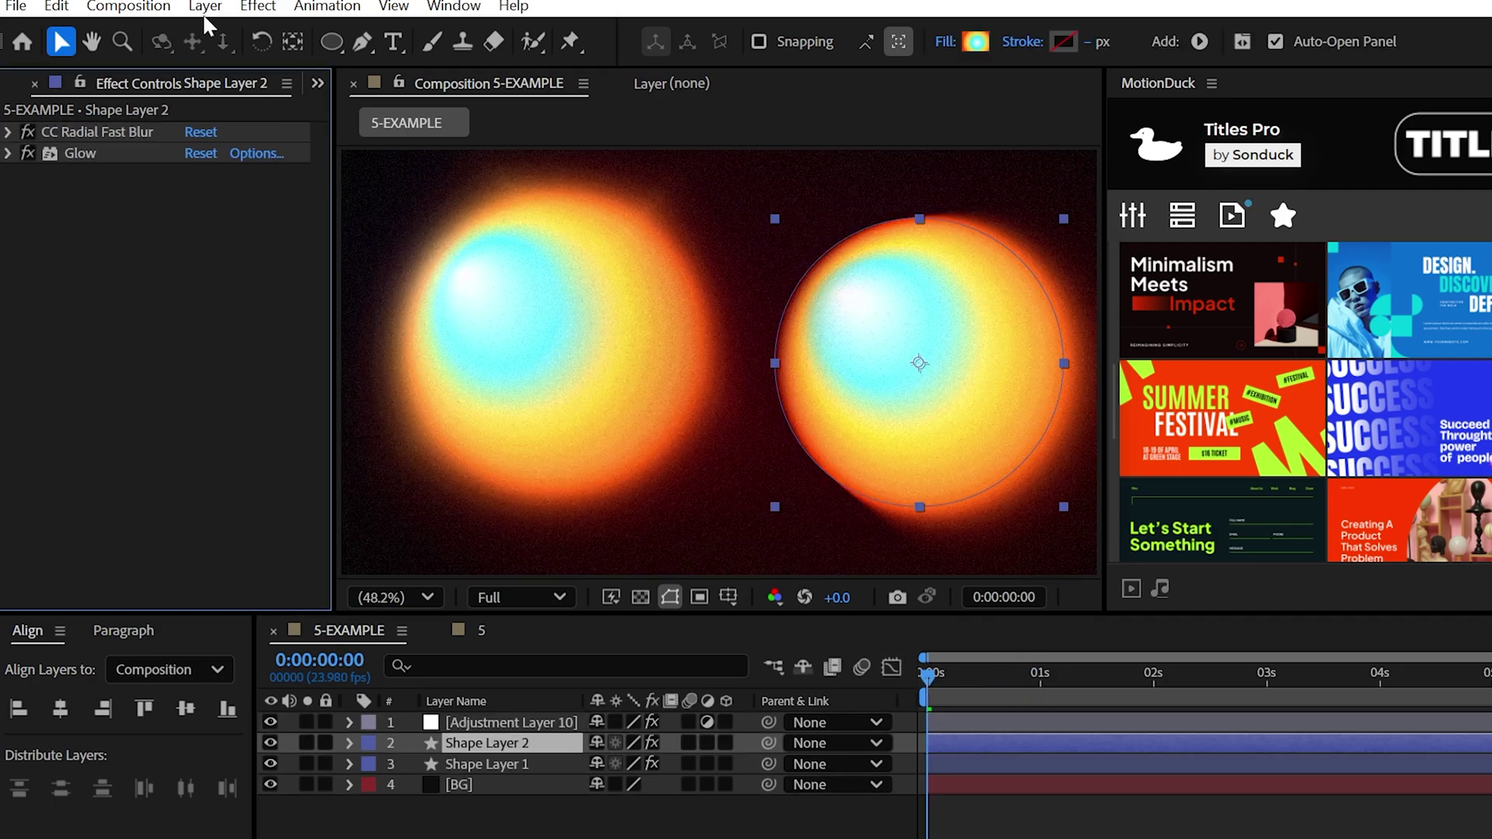
pyautogui.click(257, 6)
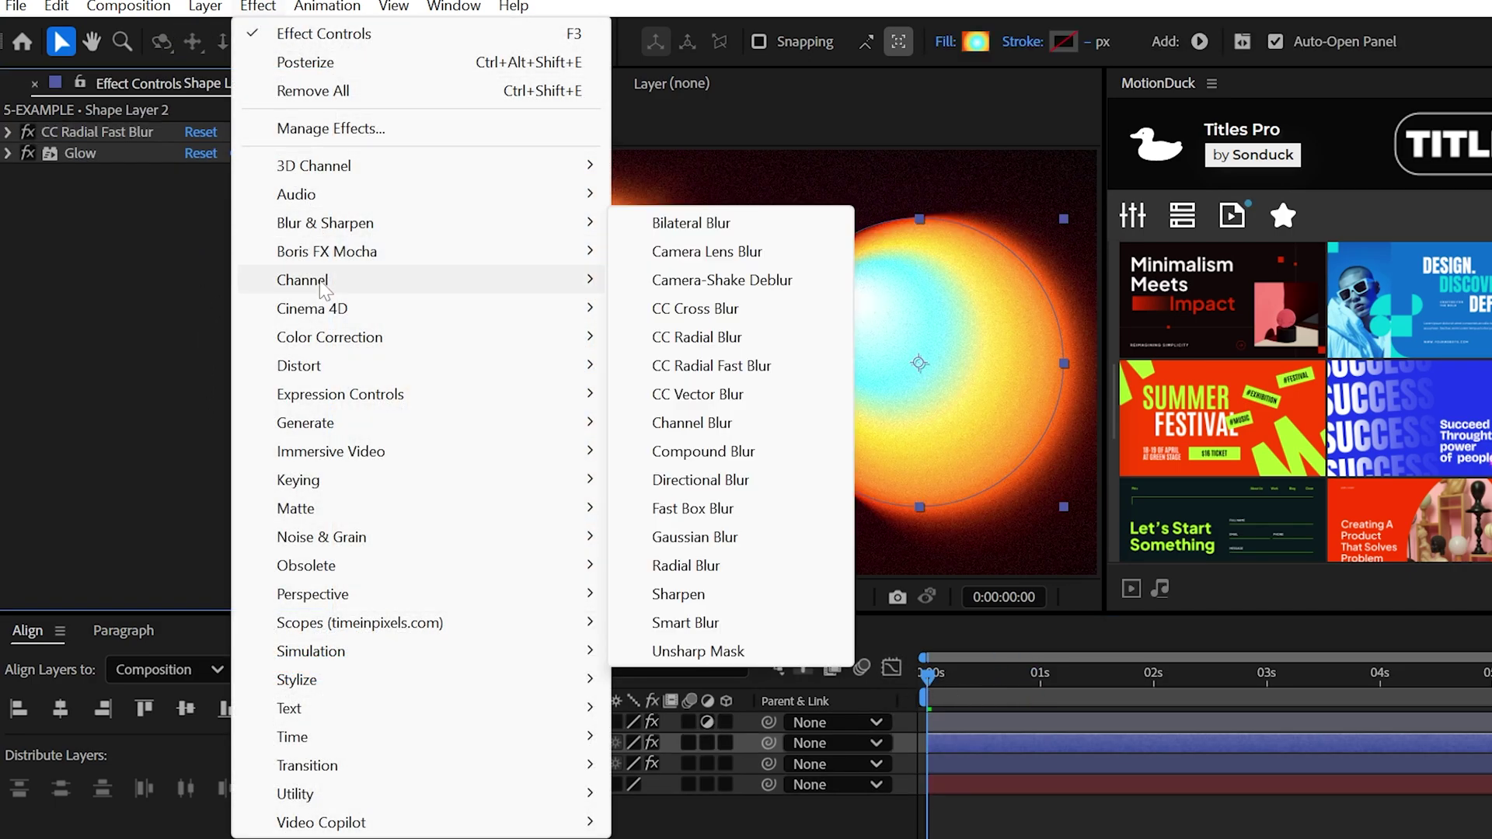
# Apply Colorama to Shape Layer 2 and move it above CC Radial Fast Blur and Glow.
pyautogui.moveTo(435, 337)
pyautogui.click(684, 822)
pyautogui.moveTo(70, 173); pyautogui.dragTo(70, 131)
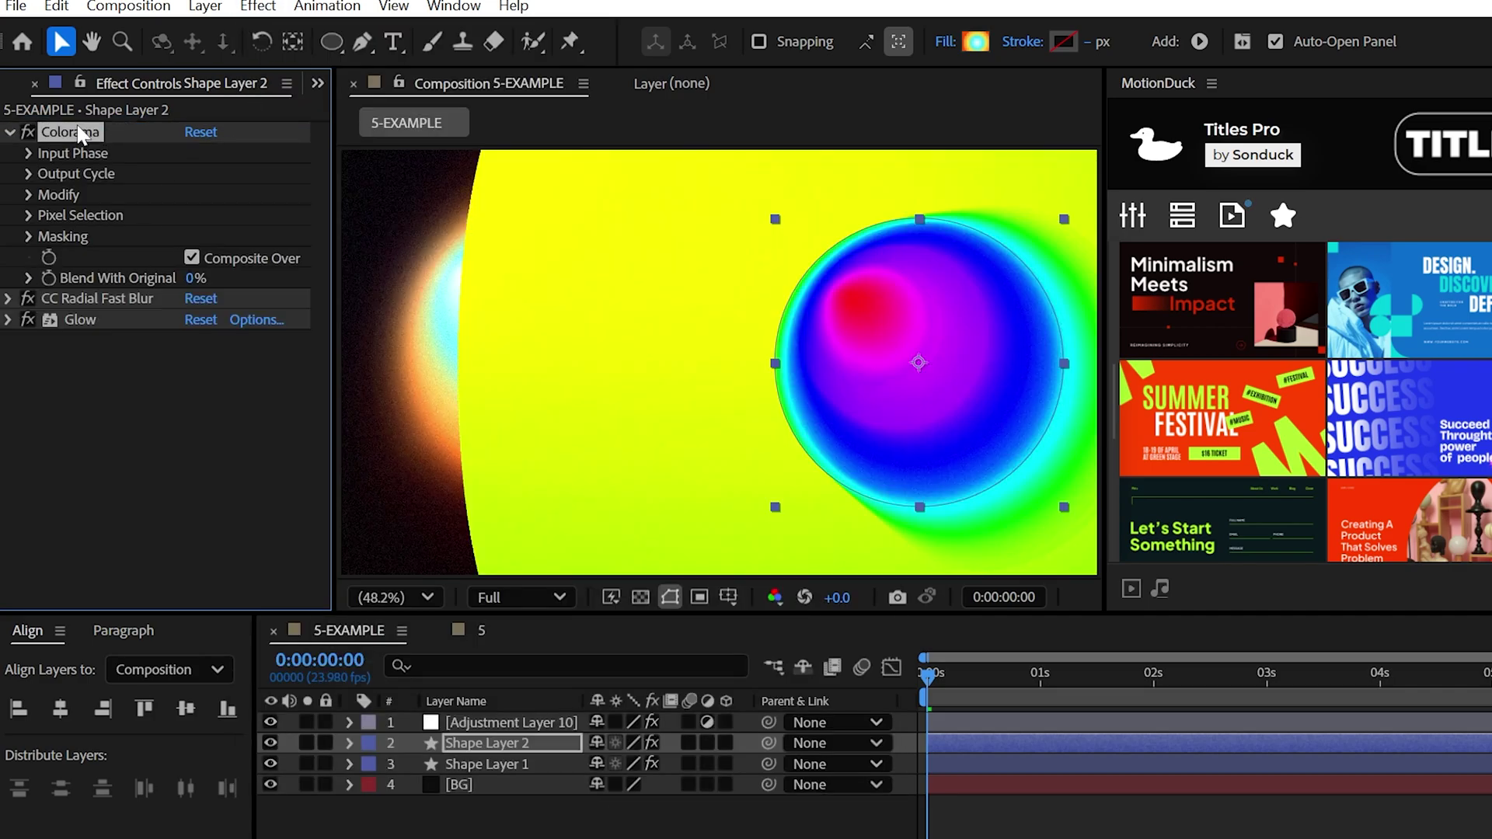